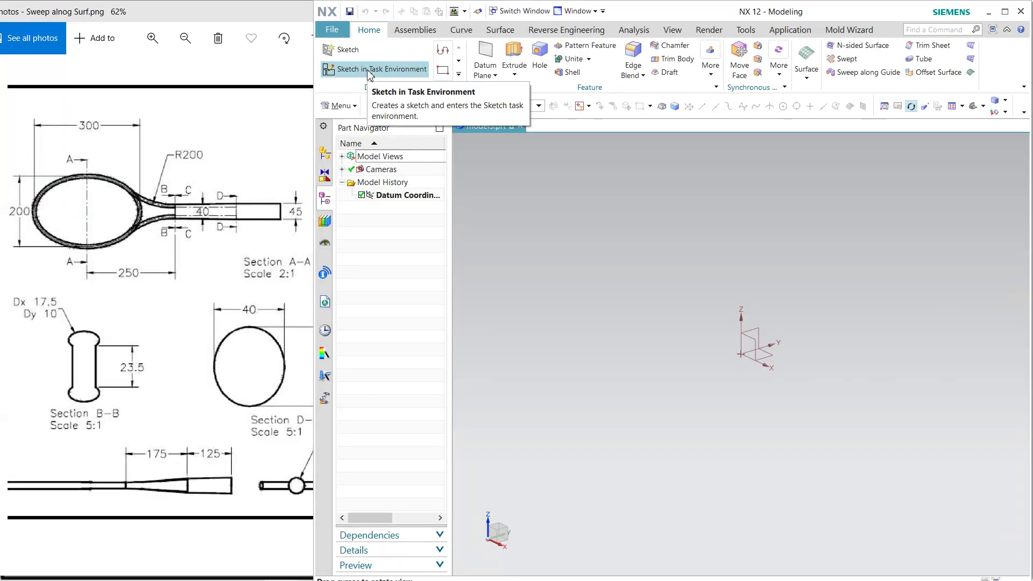
Start a sketch in the task environment on the XY plane of the datum coordinate system.
left_click(369, 74)
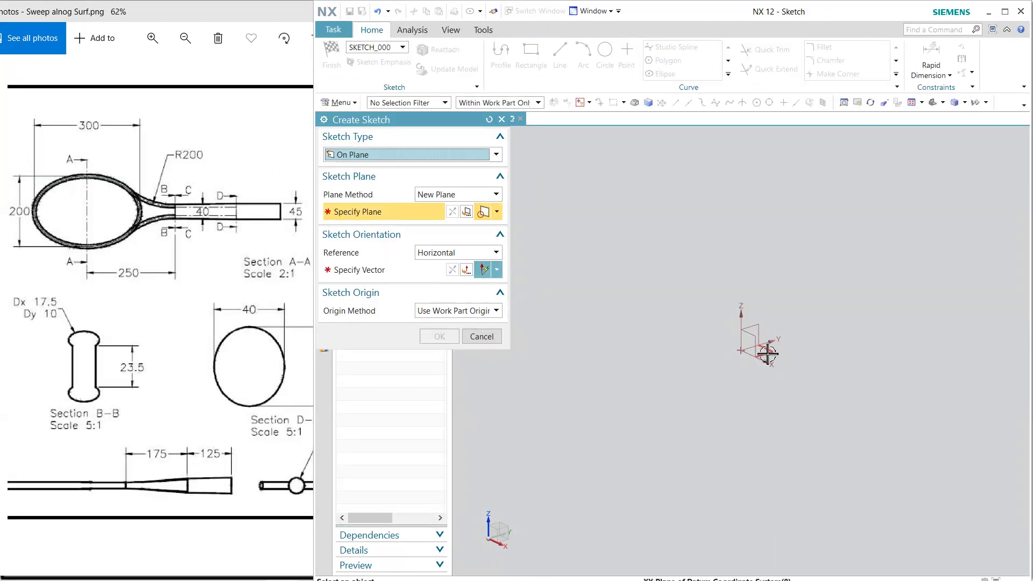
left_click(762, 365)
middle_click(664, 362)
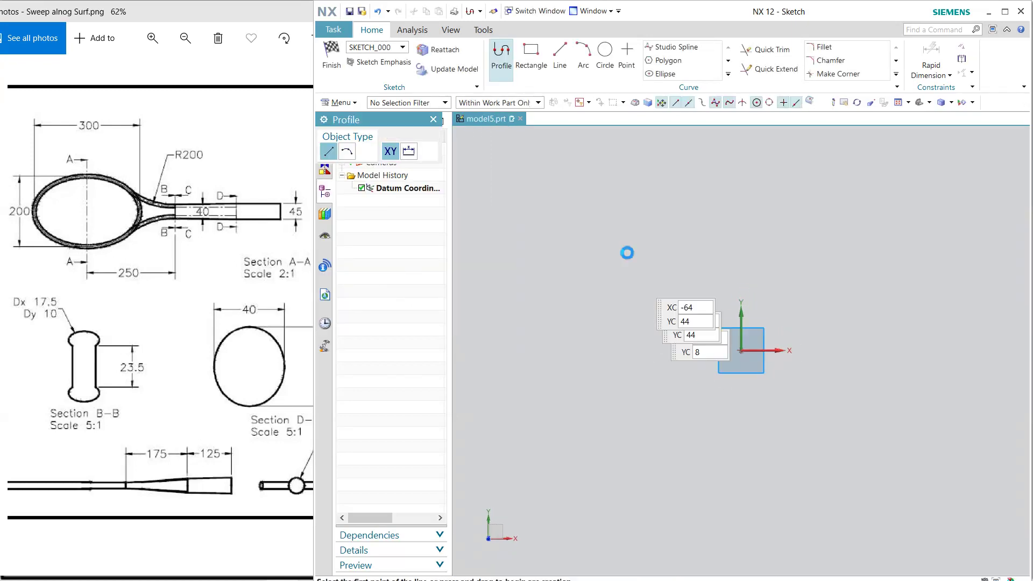
Draw a closed ellipse centred on the origin with major radius 300 mm, minor radius 200 mm and rotation angle 0°, and finish the sketch.
left_click(663, 74)
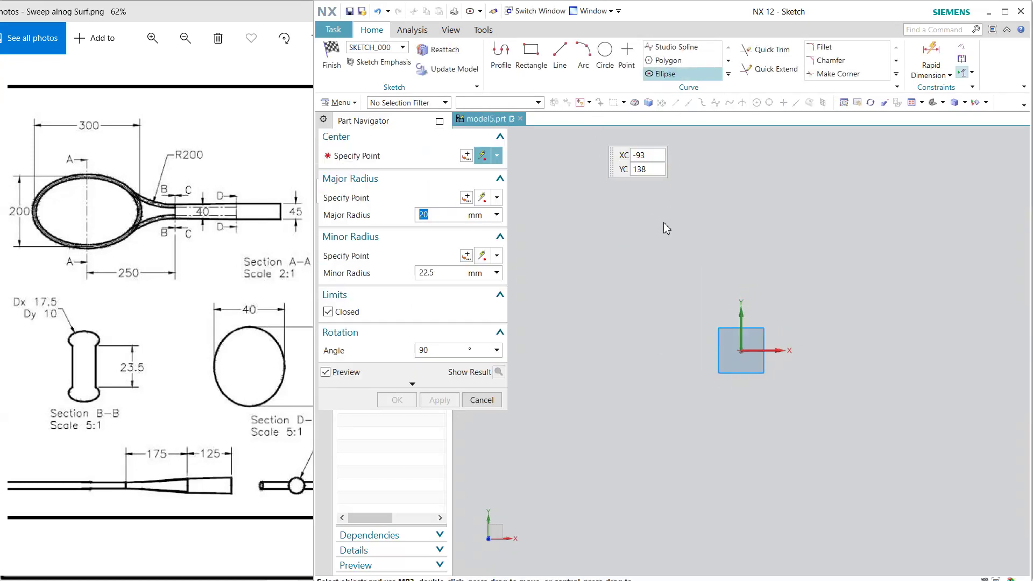
left_click(742, 350)
left_click(435, 216)
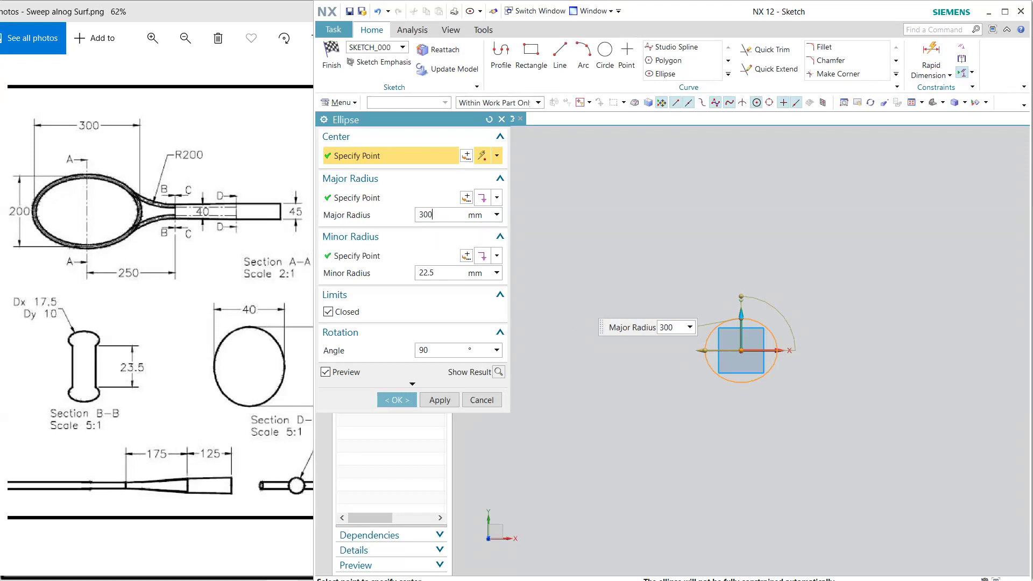
type("300")
key("Tab")
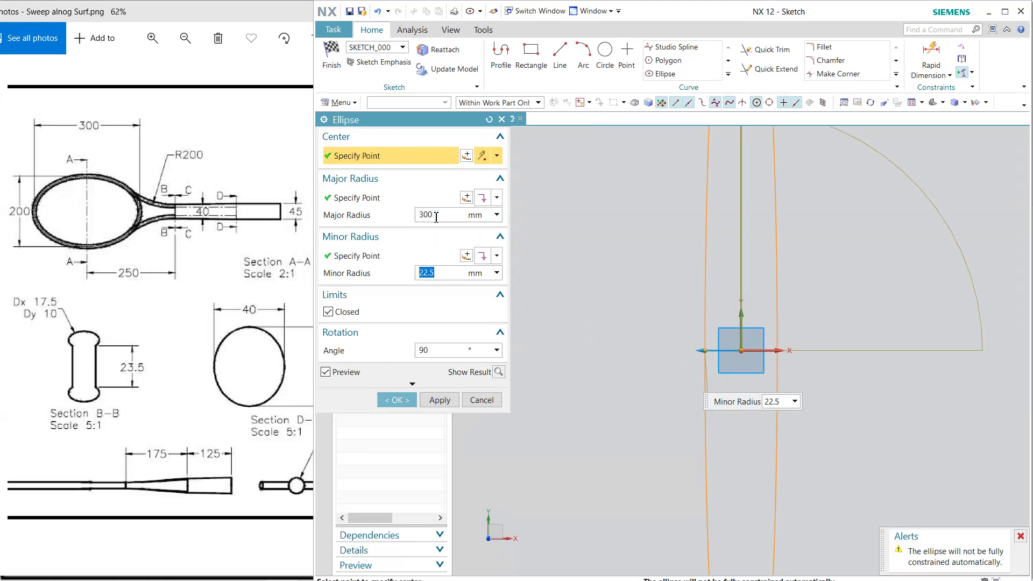
type("200")
key("Tab")
key("Tab")
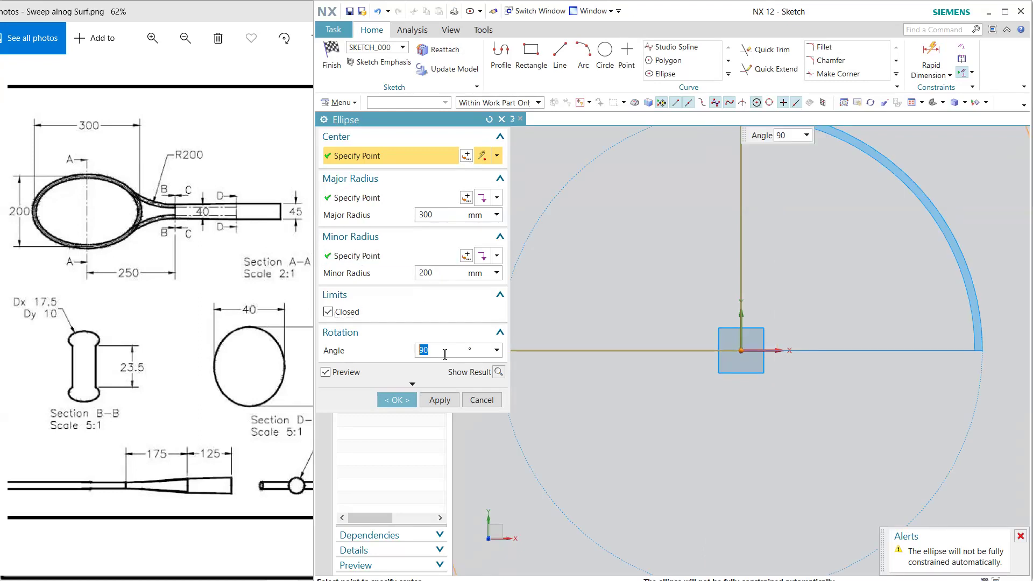
type("0")
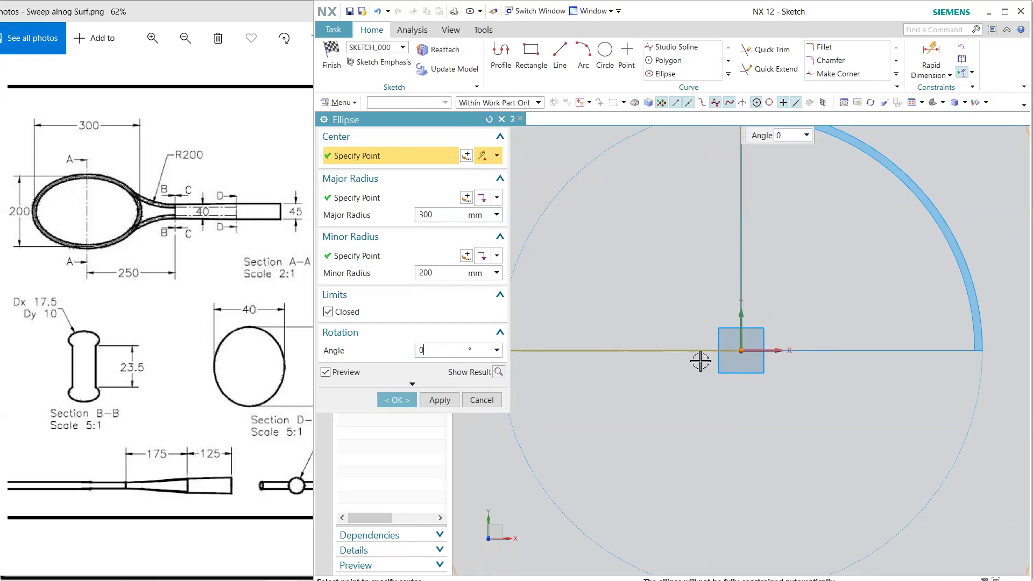
scroll(729, 398, "down", 5)
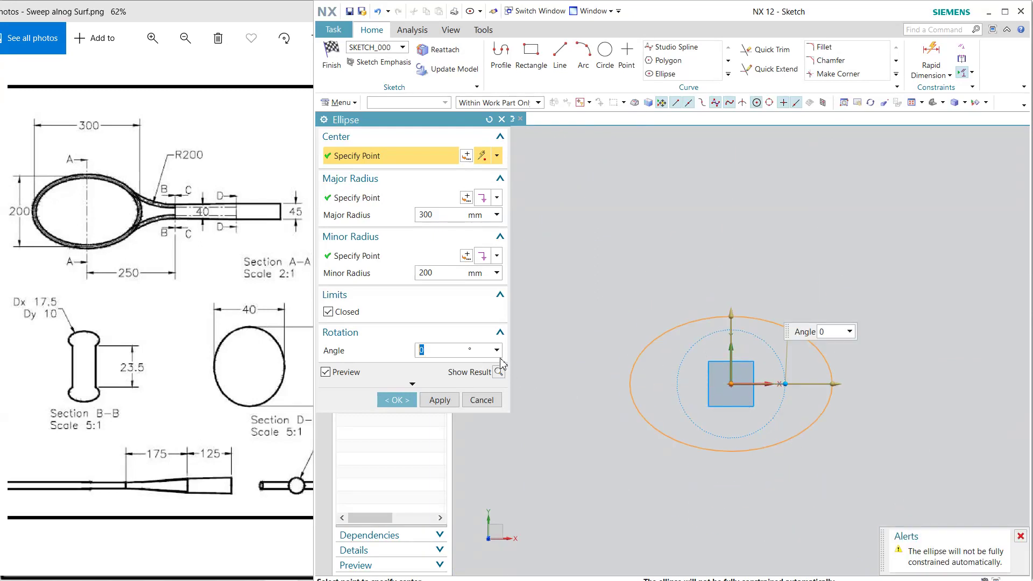
left_click(397, 400)
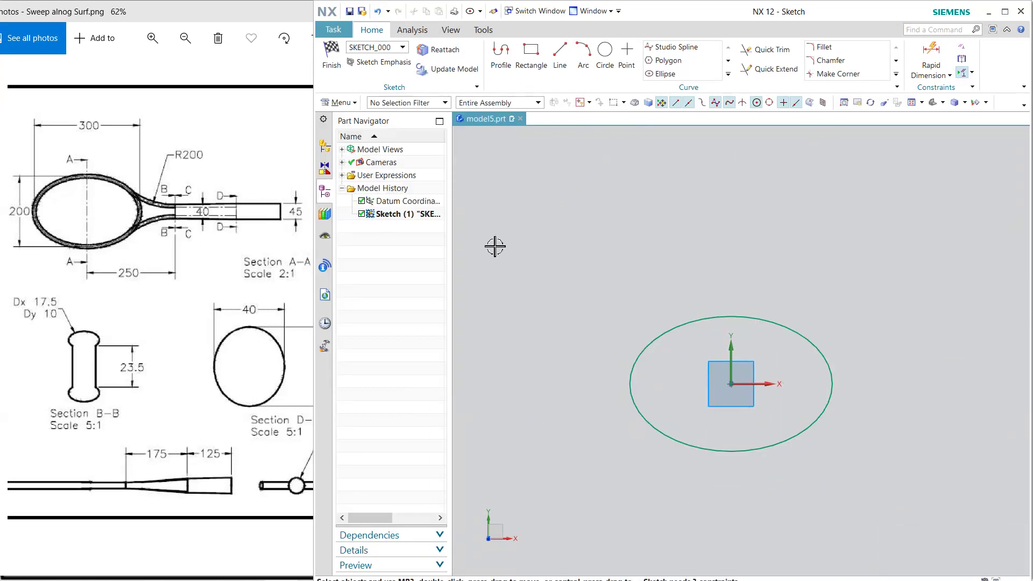
left_click(331, 57)
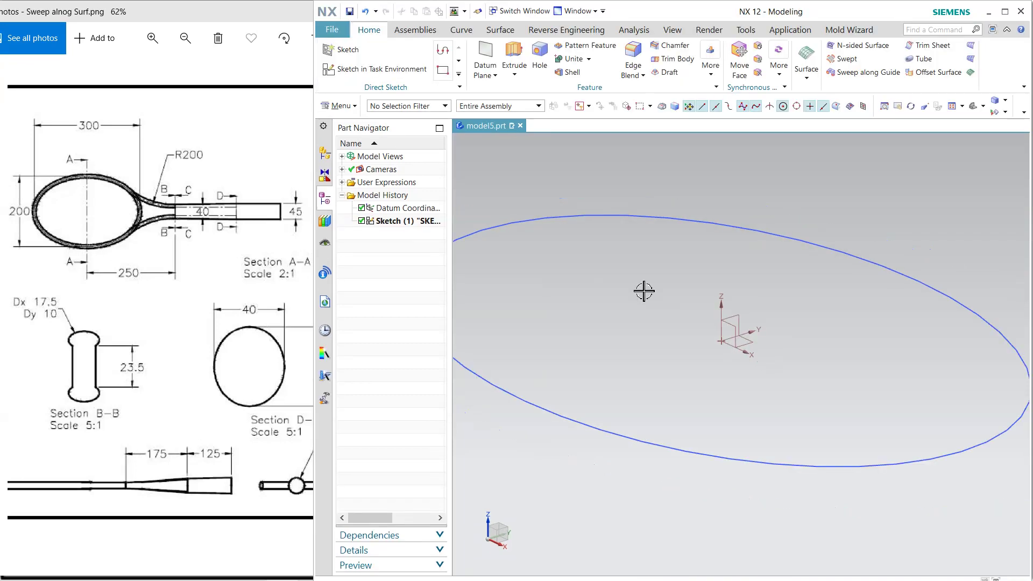
Start a sketch on the YZ plane and centre a new ellipse on the large ellipse's curve at its positive Y end.
left_click(374, 70)
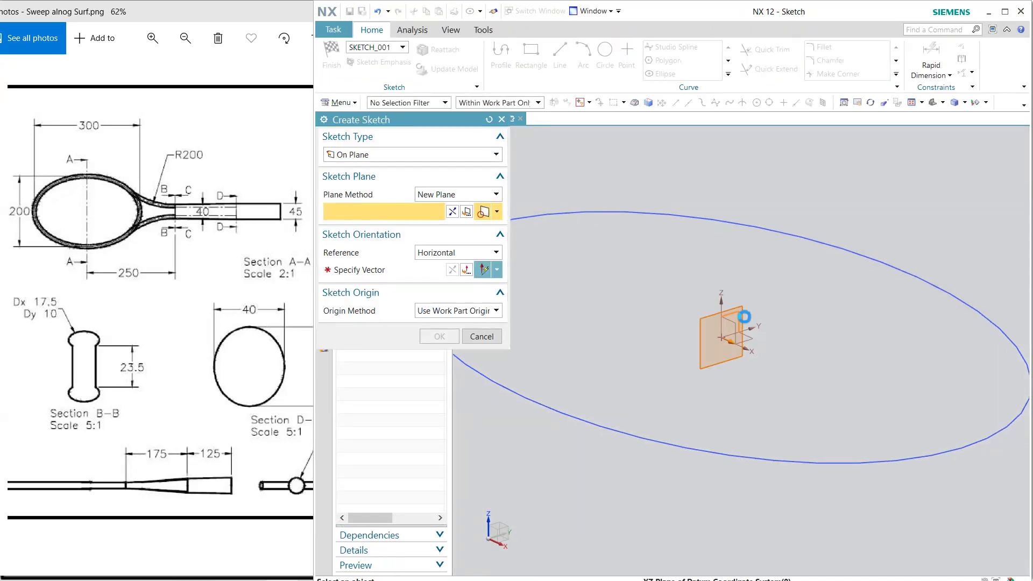
middle_click(795, 313)
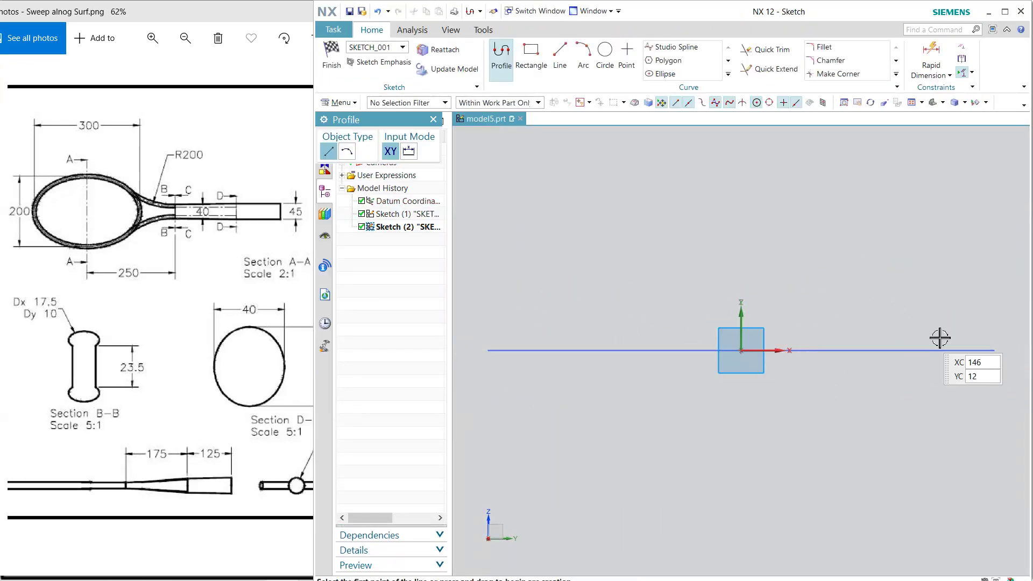
left_click(667, 74)
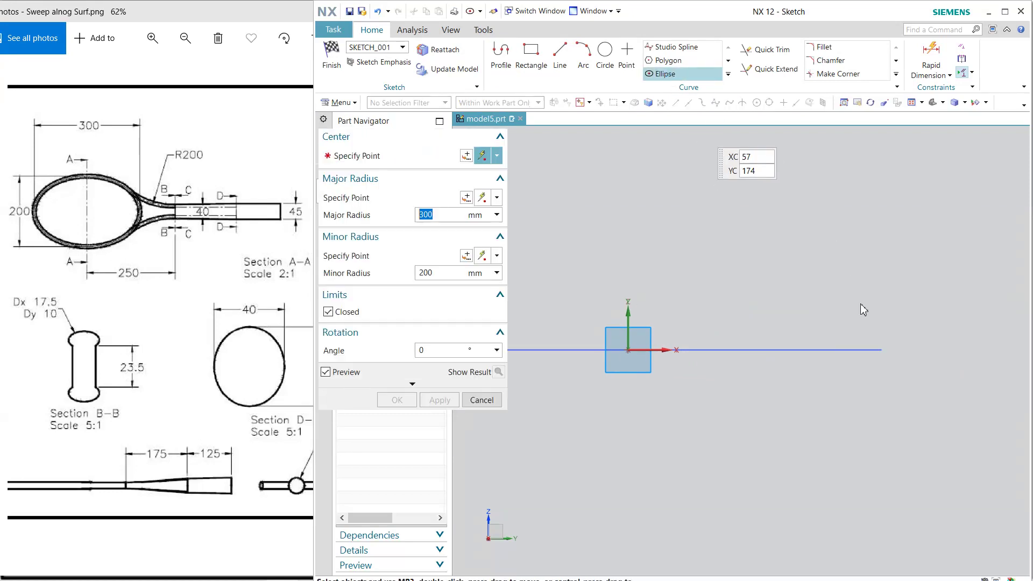
left_click(880, 351)
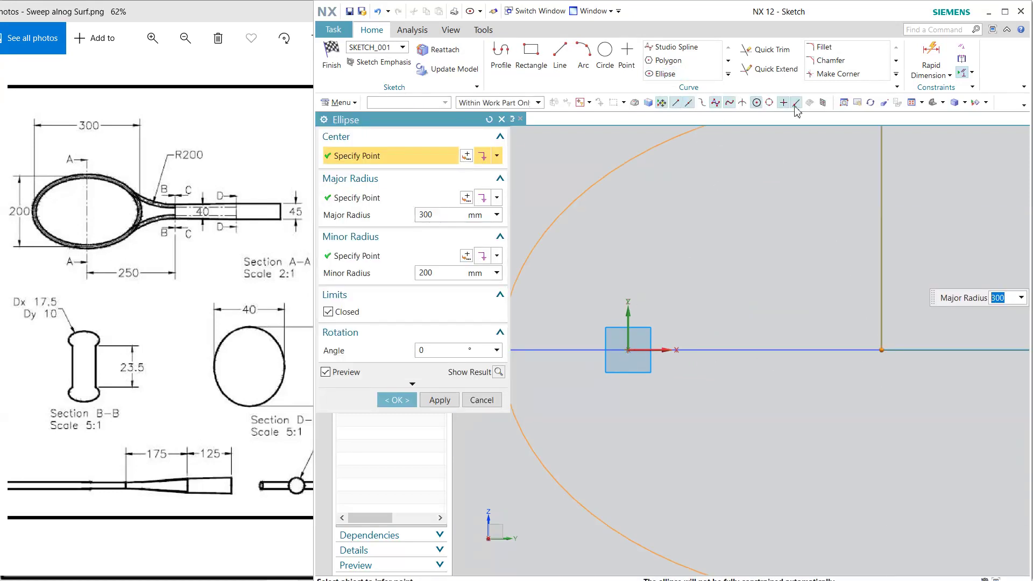
left_click(769, 102)
Give the new ellipse a major radius of 10 mm, a minor radius of 7 mm and a rotation angle of 90°.
left_click(455, 214)
mouse_move(235, 248)
left_mouse_down()
mouse_move(242, 241)
mouse_move(203, 237)
left_mouse_up()
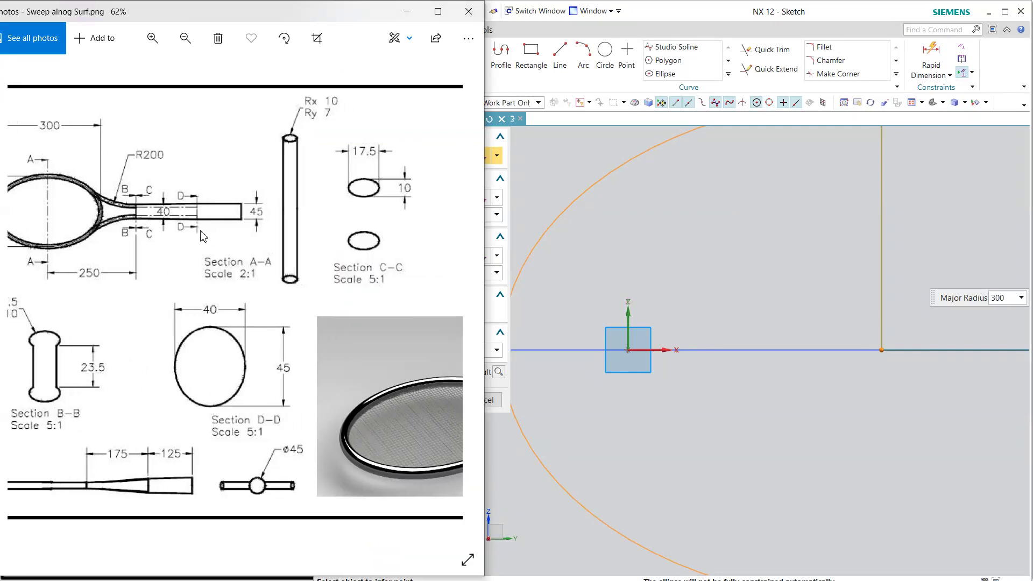
left_click(662, 15)
double_click(439, 217)
type("10")
key("Tab")
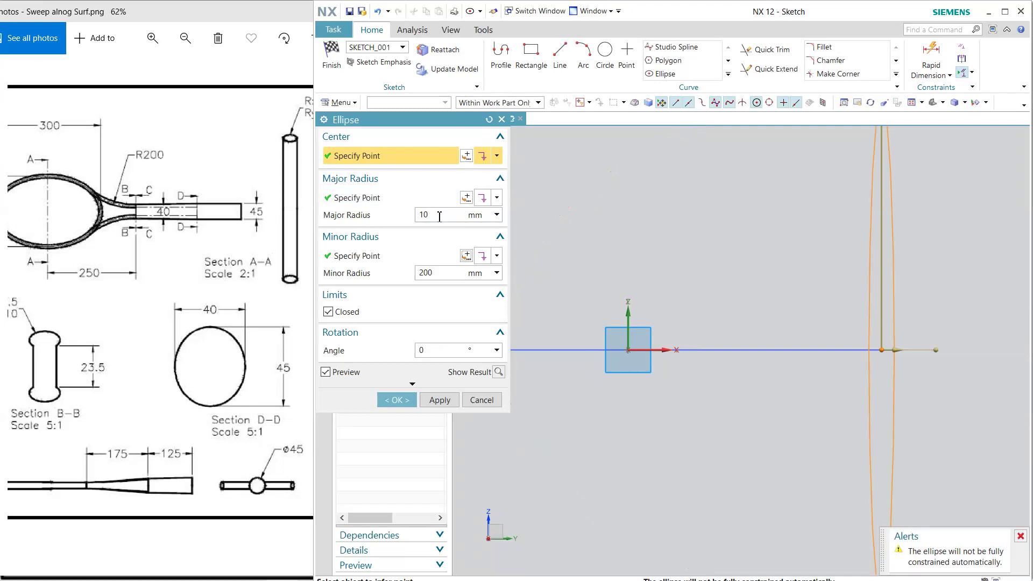
type("7")
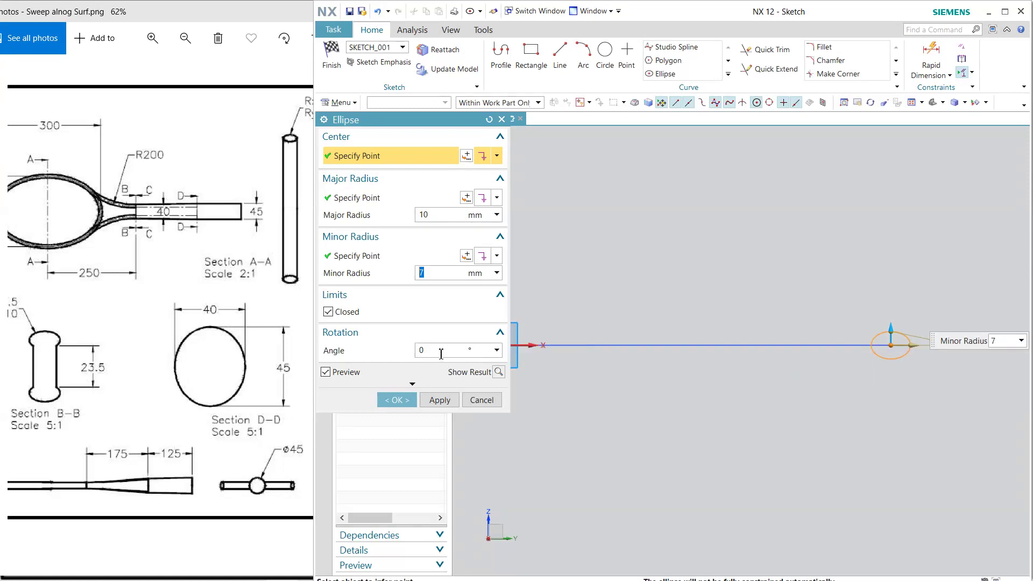
double_click(440, 351)
key("Tab")
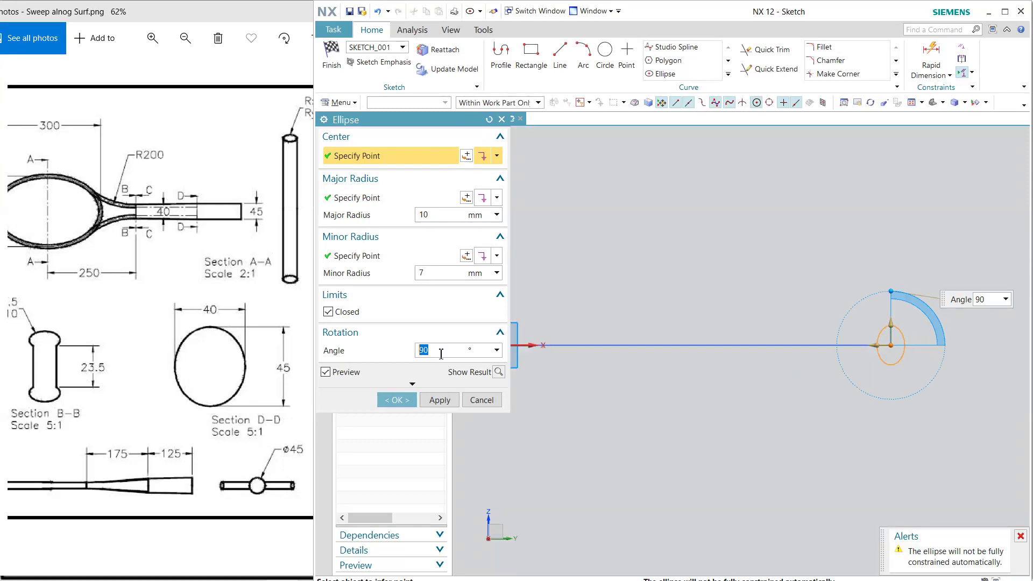
left_click(398, 401)
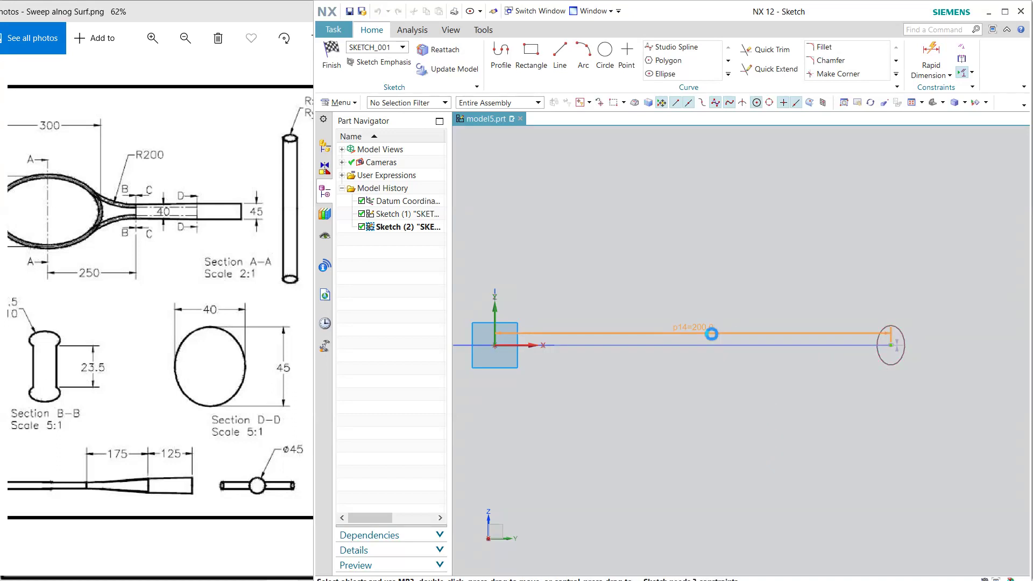
Constrain the small ellipse's centre onto the sketch's horizontal axis and finish the sketch.
left_click(711, 334)
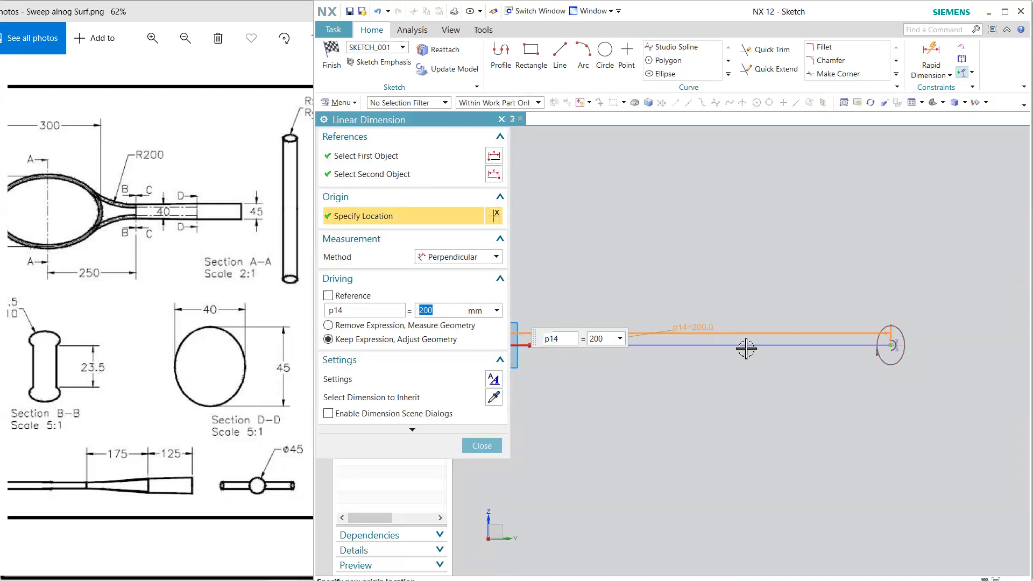
left_click(481, 445)
left_click(891, 345)
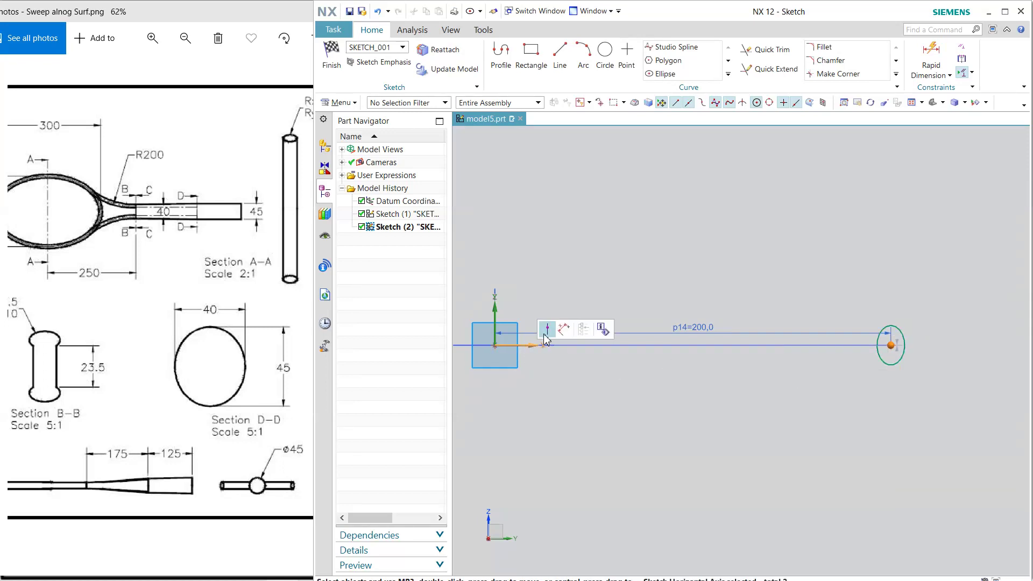
key("ctrl+q")
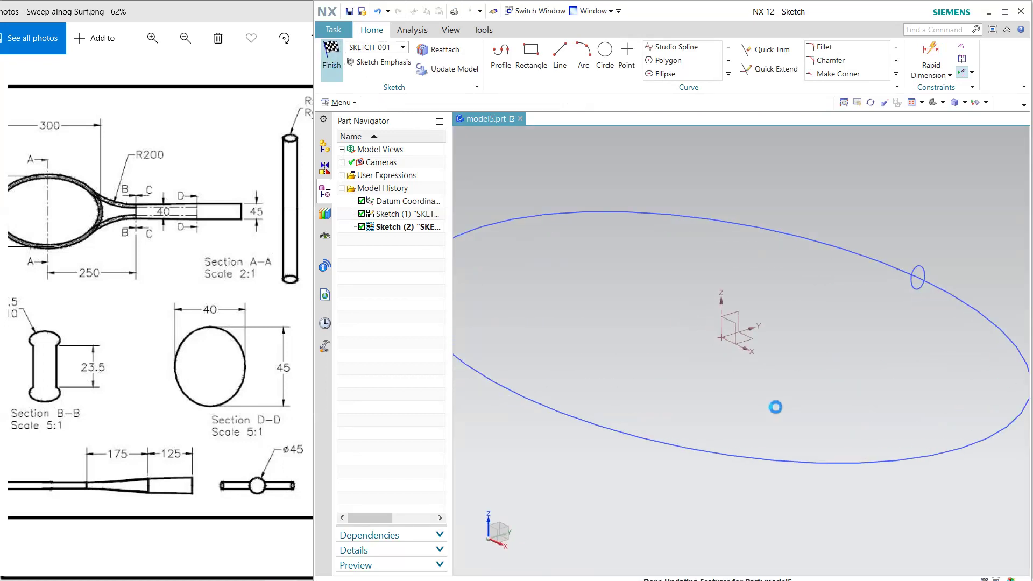
Create a one-guide Styled Sweep with the small ellipse as section and the large ellipse as guide.
middle_click_drag(800, 396, 678, 346)
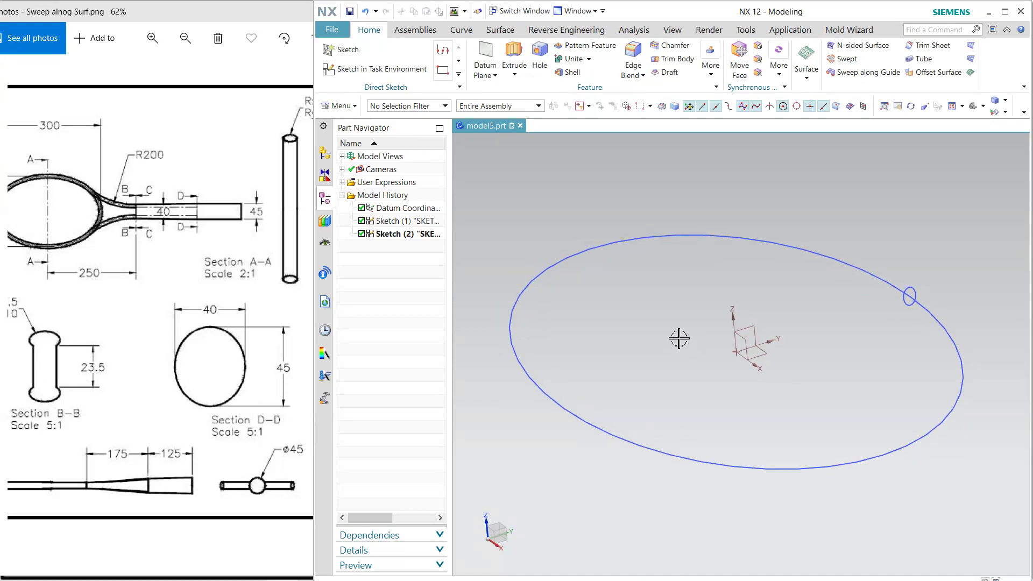
left_click(339, 105)
mouse_move(347, 159)
mouse_move(476, 374)
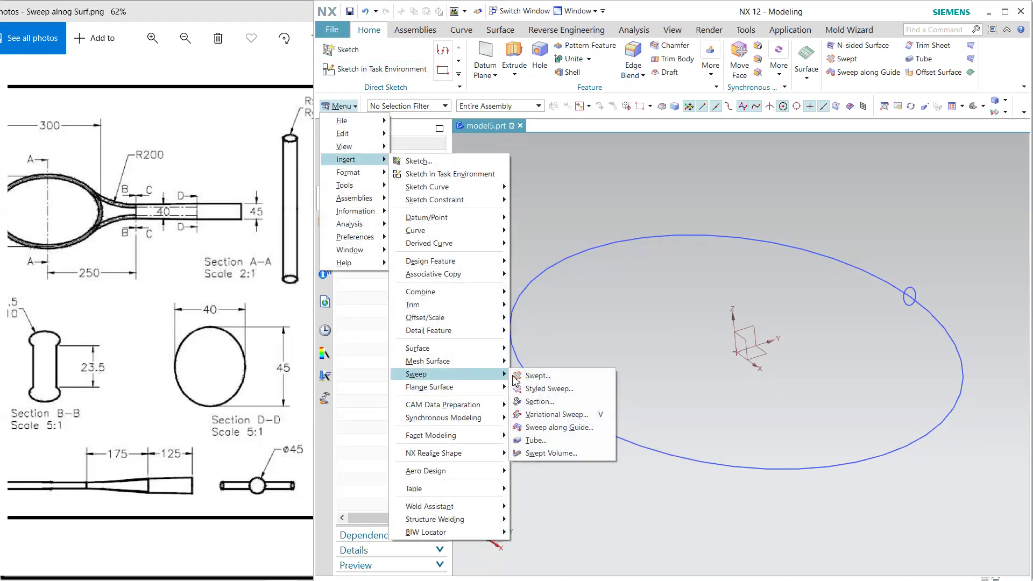
left_click(554, 389)
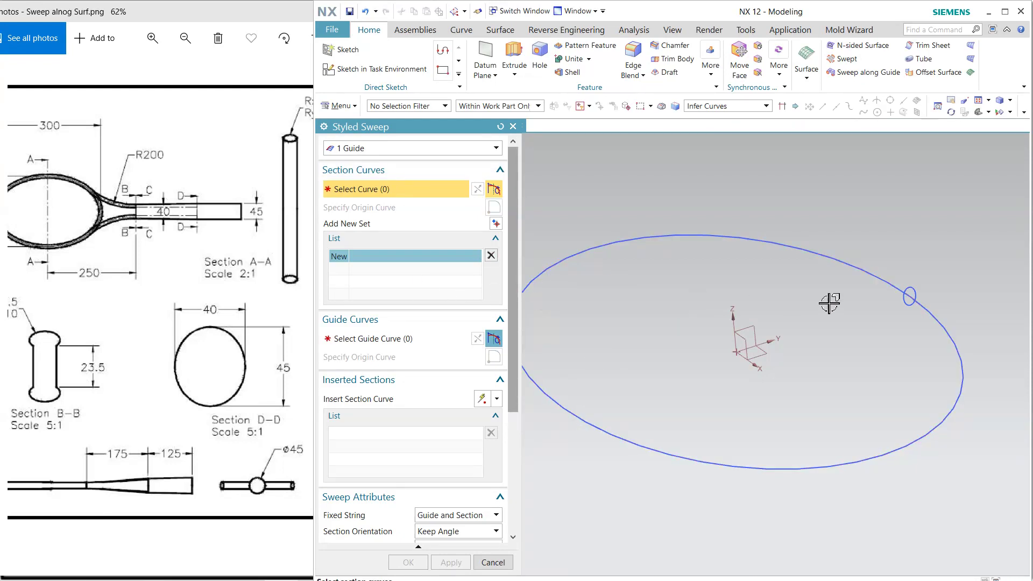
left_click(904, 296)
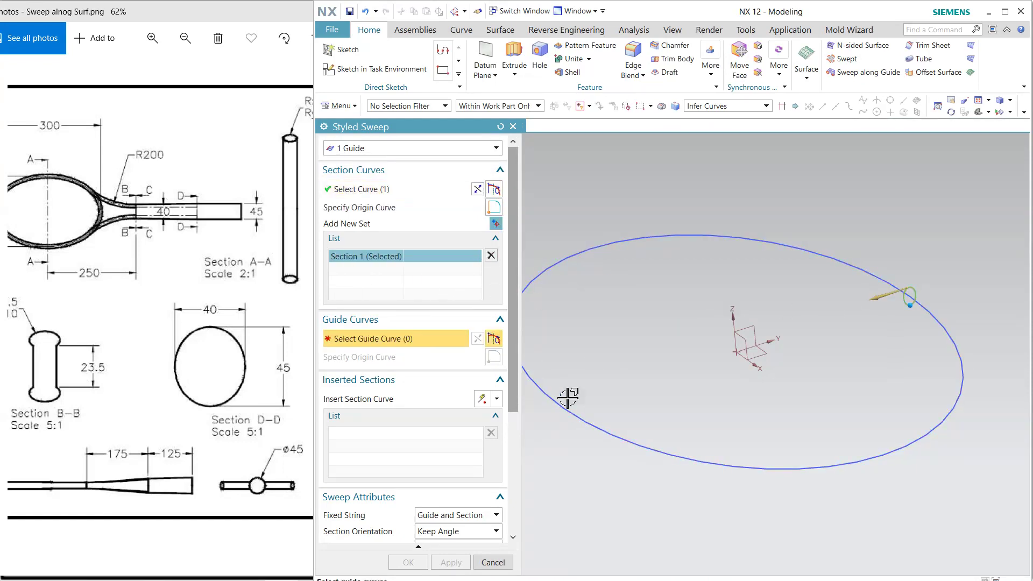
left_click(611, 431)
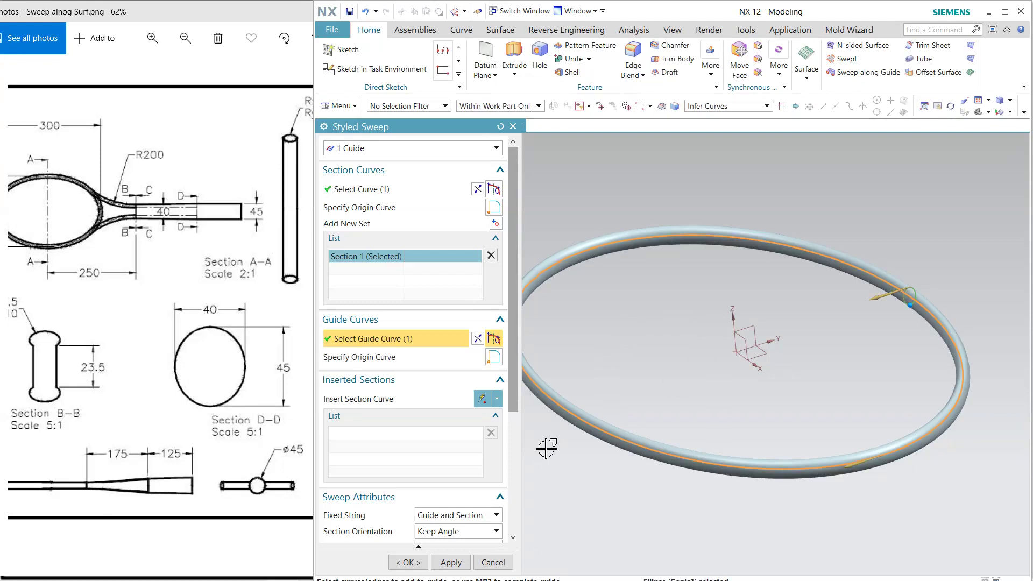
left_click(419, 561)
mouse_move(665, 375)
middle_mouse_down()
mouse_move(666, 358)
mouse_move(655, 373)
mouse_move(668, 358)
mouse_move(669, 379)
middle_mouse_up()
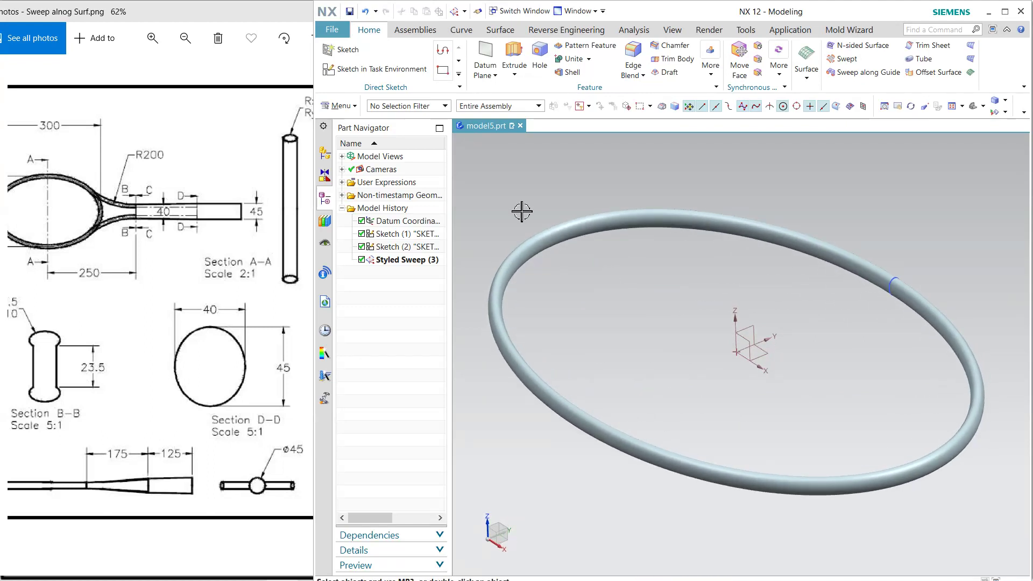
Start a new sketch on the XY plane and display the swept ring as wireframe.
left_click(366, 74)
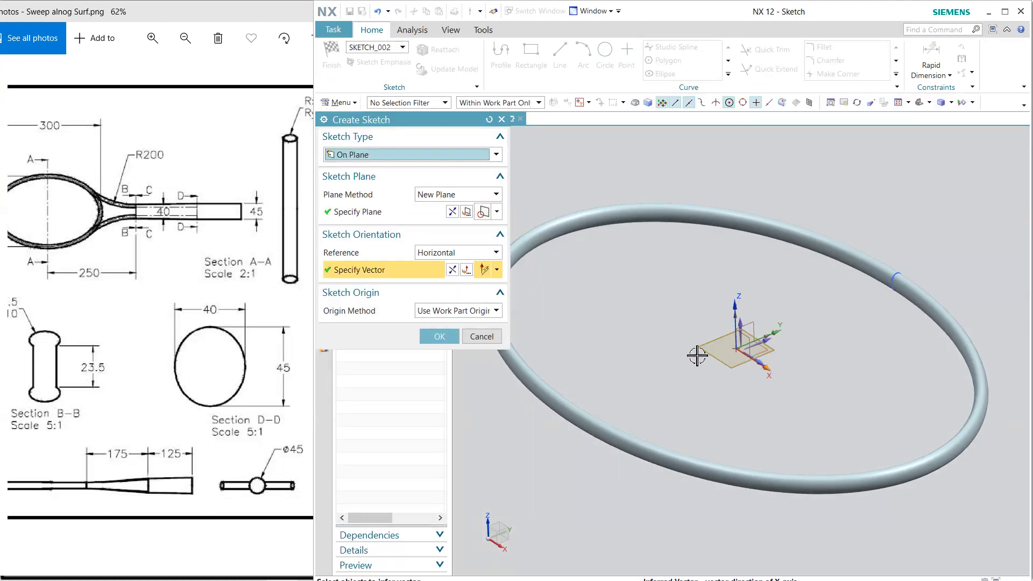
left_click(440, 336)
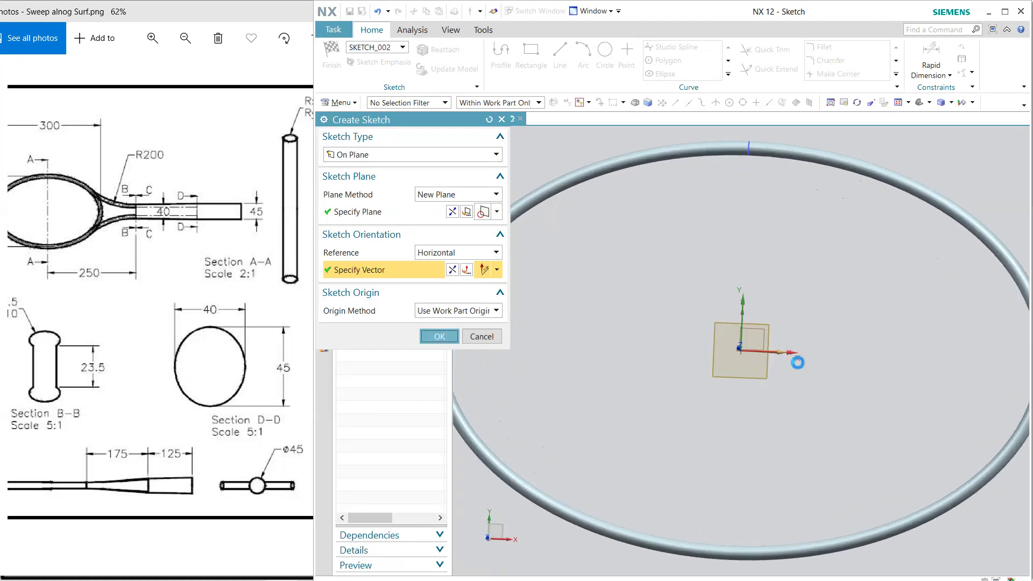
scroll(825, 353, "down", 2)
middle_click_drag(825, 352, 679, 342, "shift")
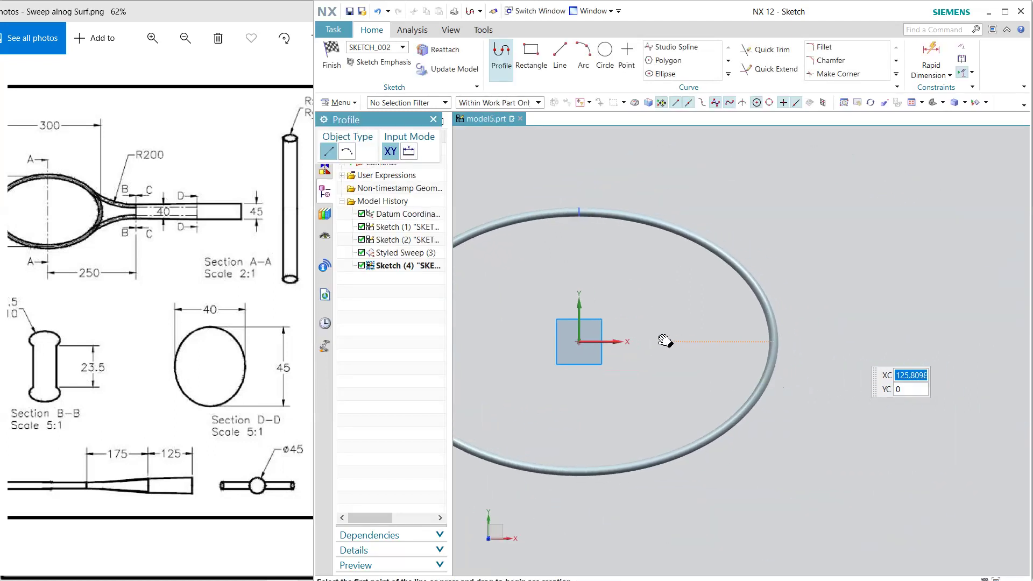
right_click(627, 307)
left_click(618, 293)
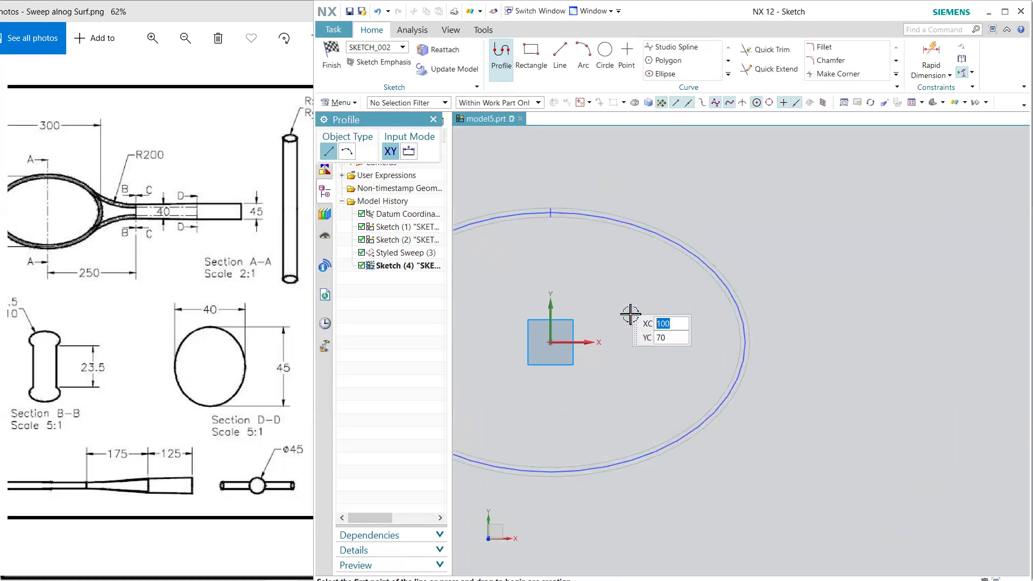
Sketch an arc of about 563 mm radius from the ring's lower positive-X portion to about XC 541, YC -35.
left_click(583, 63)
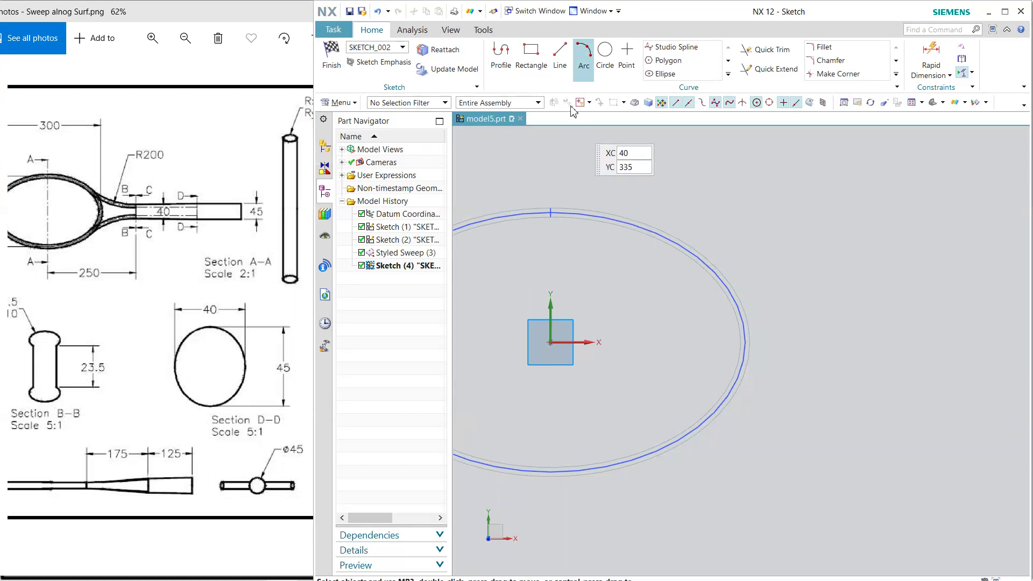
left_click(697, 430)
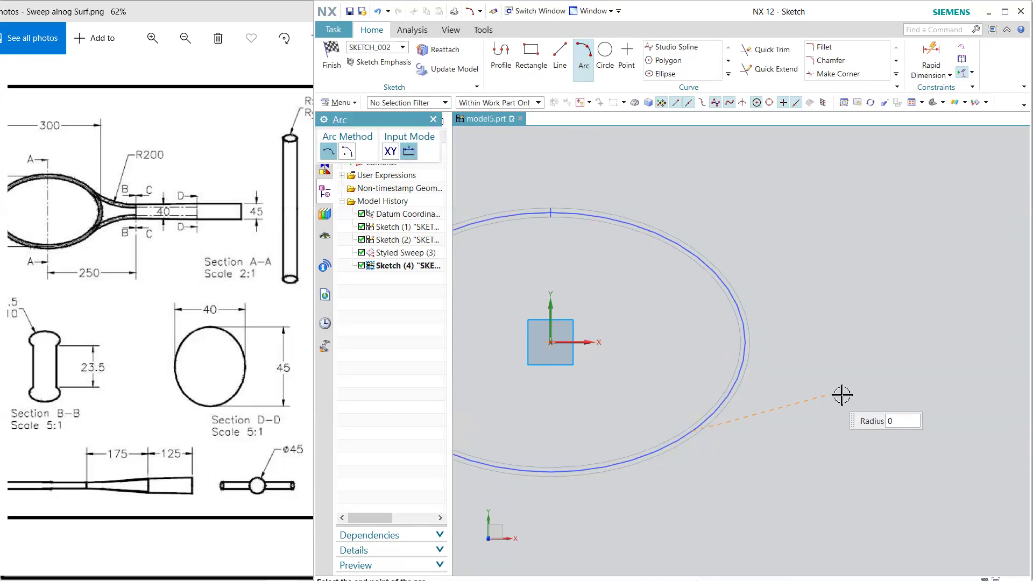
left_click(905, 366)
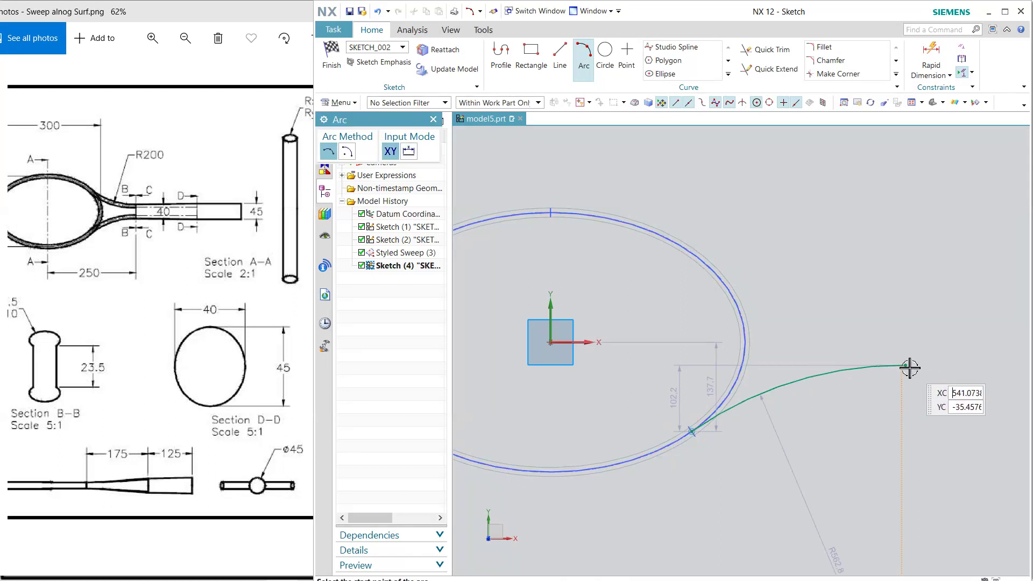
Sketch a nearly horizontal line about 65 mm long outward from the arc's outer end.
key("l")
left_click(908, 368)
left_click(946, 366)
key("Escape")
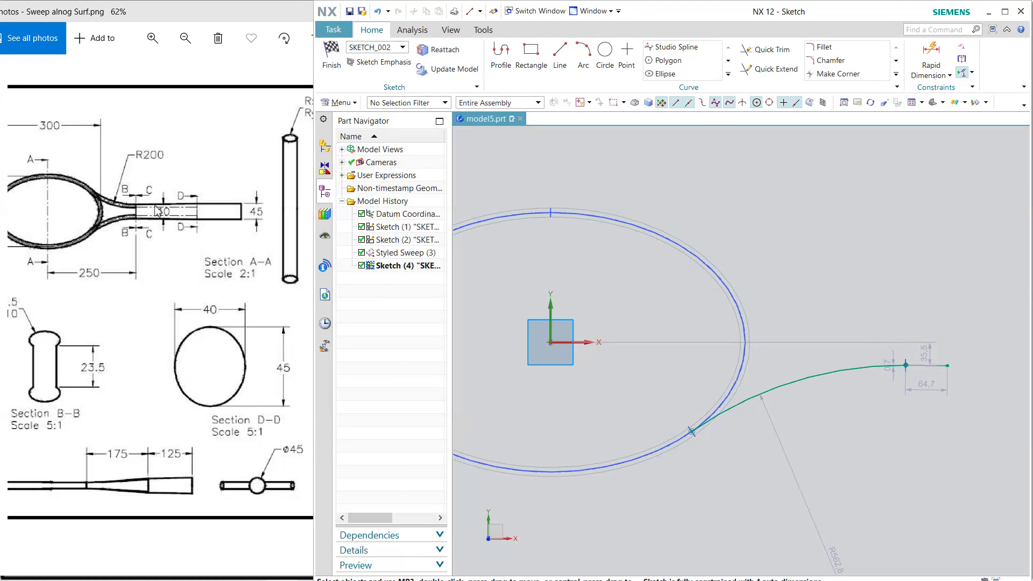
Consult the reference drawing and set the line's distance from the horizontal axis to 15 mm.
left_click(183, 326)
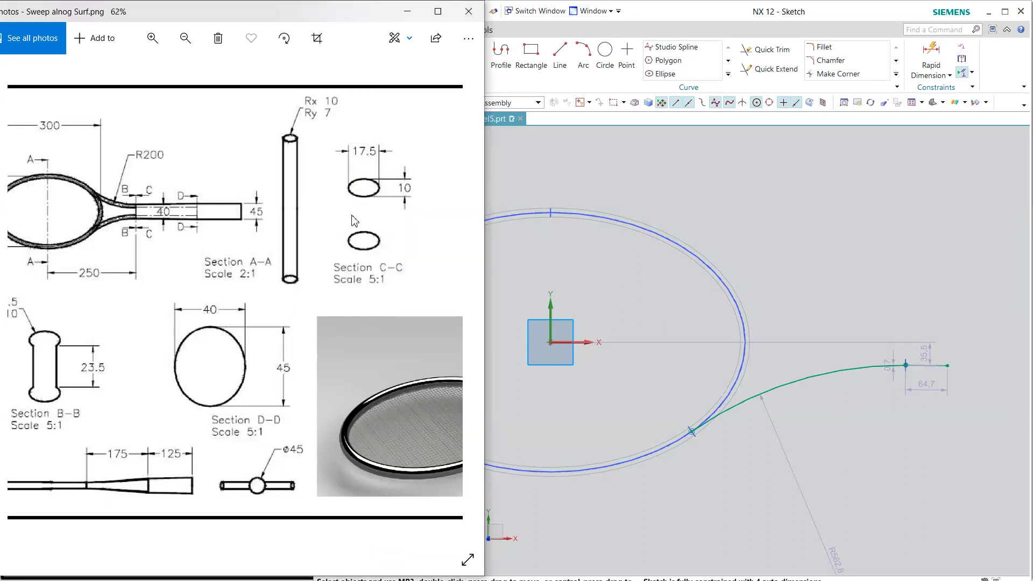
left_click_drag(144, 381, 202, 369)
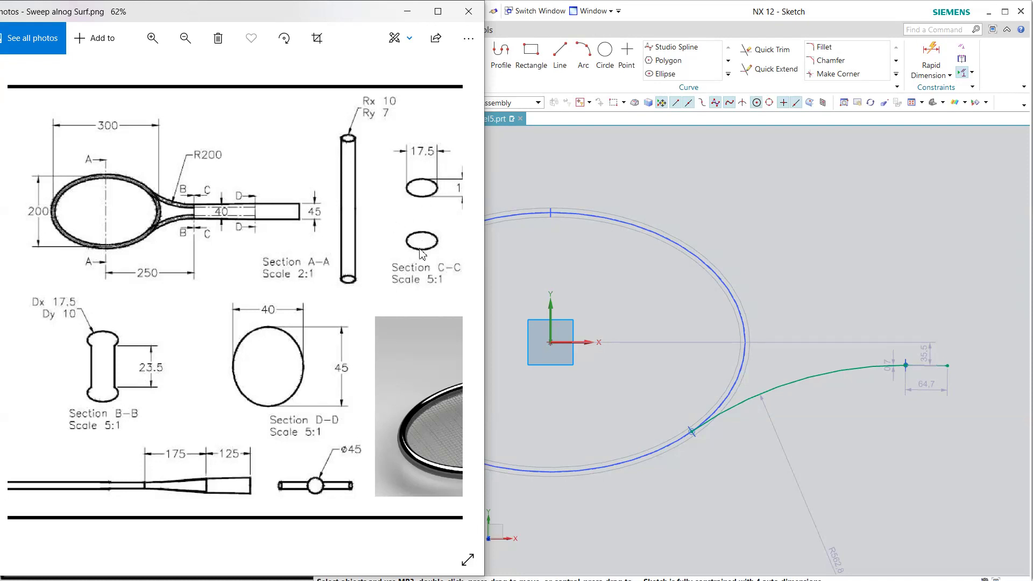
left_click(932, 350)
double_click(932, 351)
type("15")
key("Return")
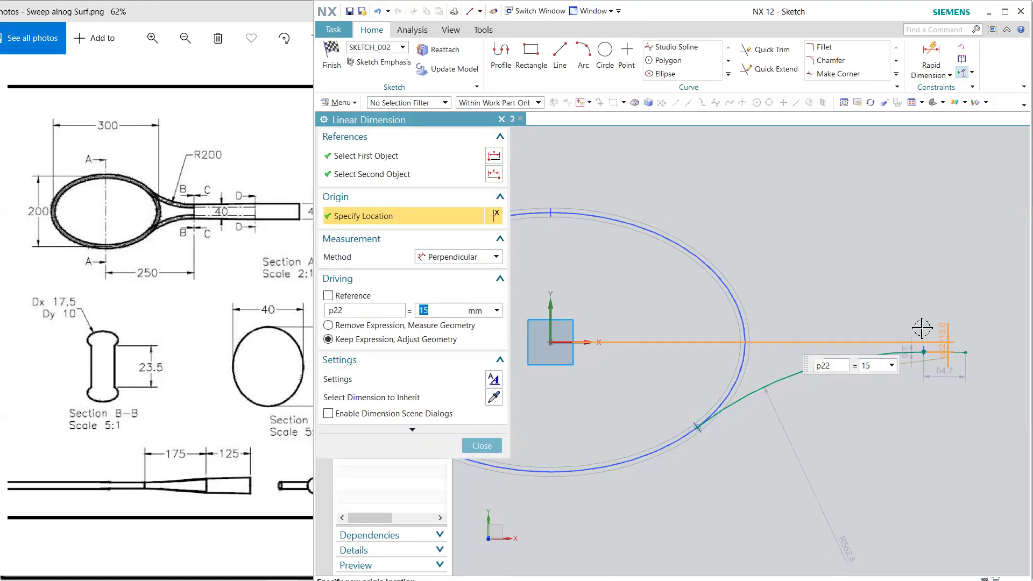
left_click(481, 445)
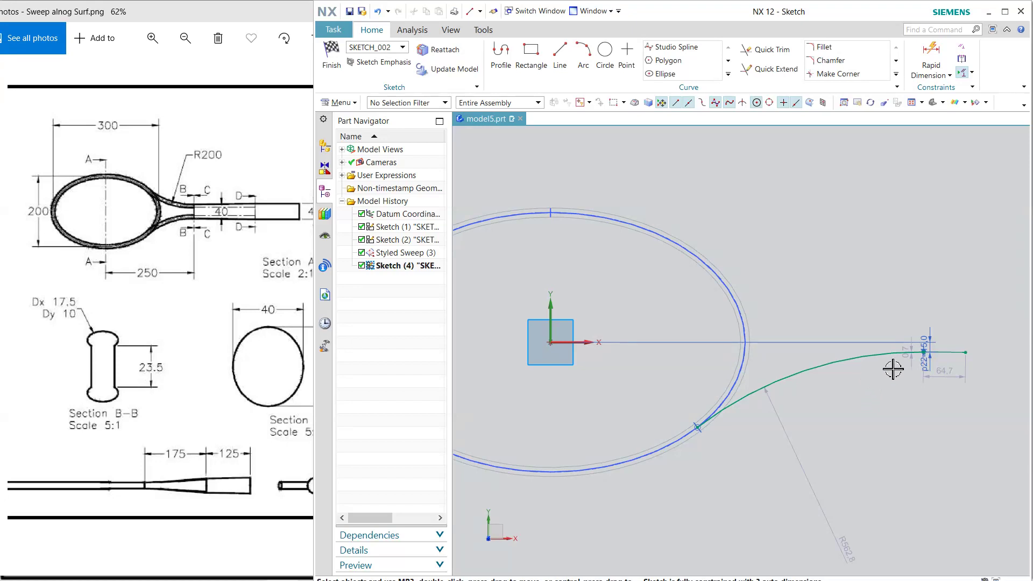
Move the arc-line joint toward the ring, stretching the line to about 101 mm, and constrain the line horizontal.
left_click_drag(922, 351, 901, 359)
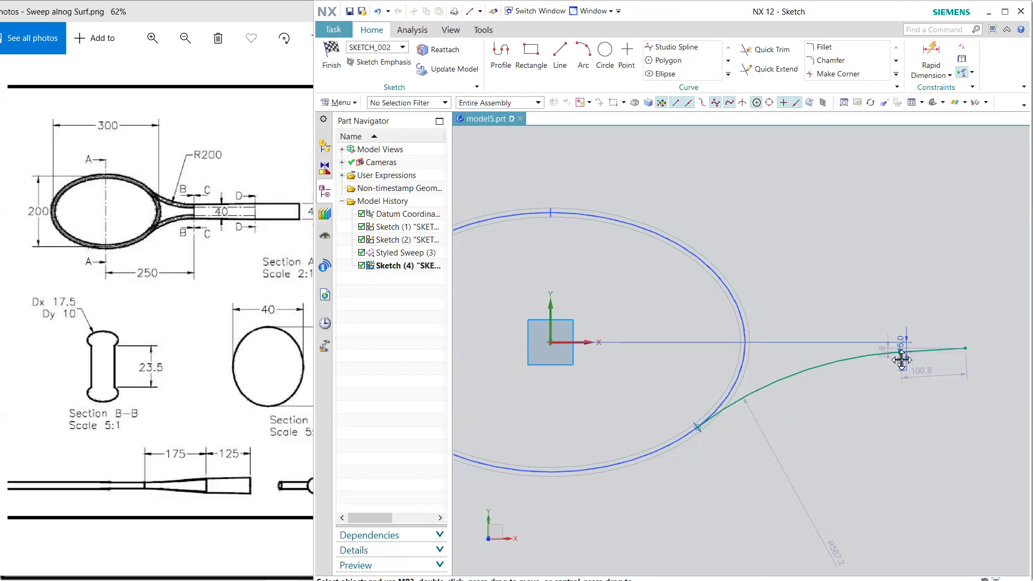
left_click(929, 352)
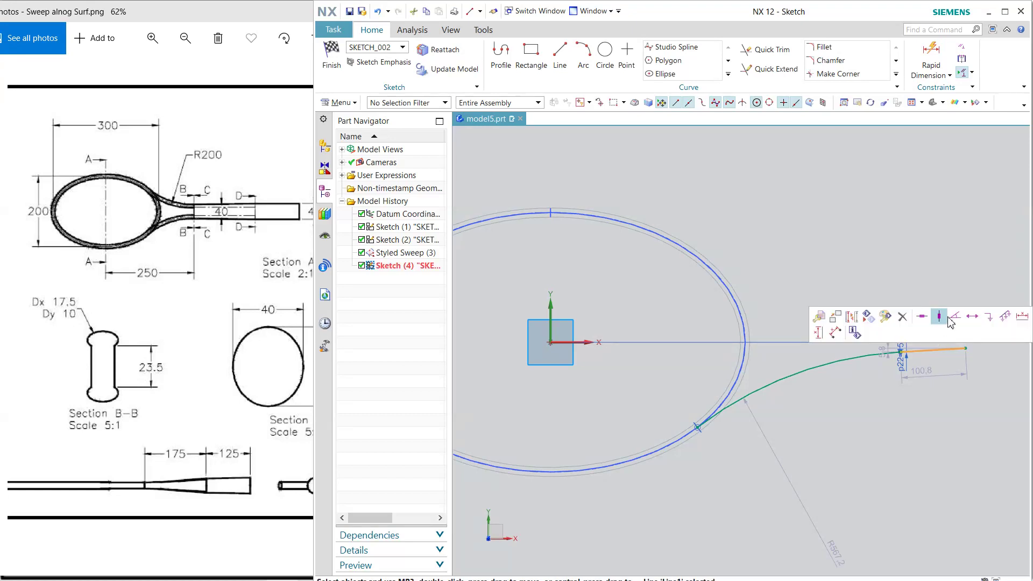
left_click(937, 319)
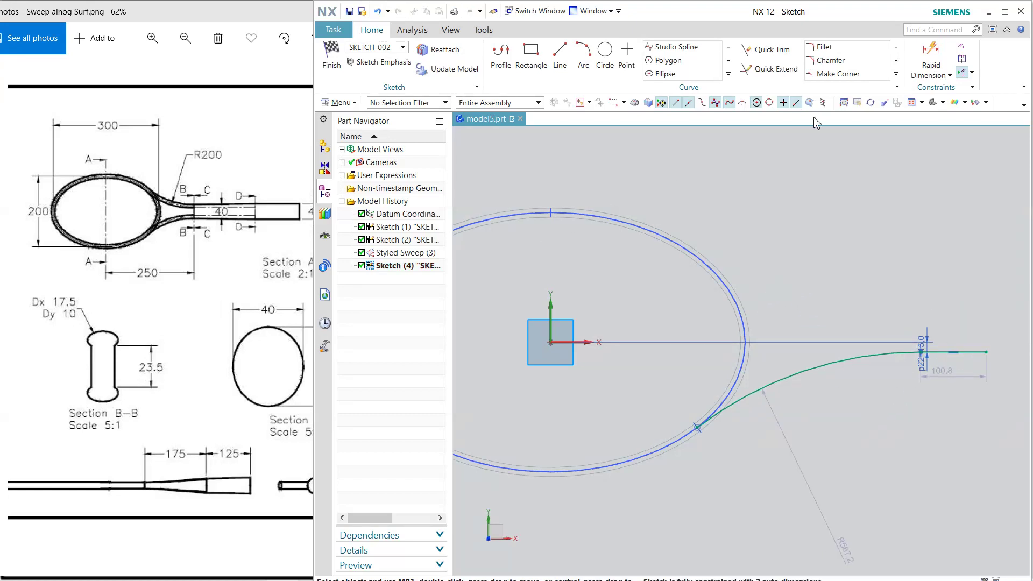
Dimension the line's free end 250 mm horizontally from the sketch's vertical axis.
left_click(936, 53)
left_click(550, 299)
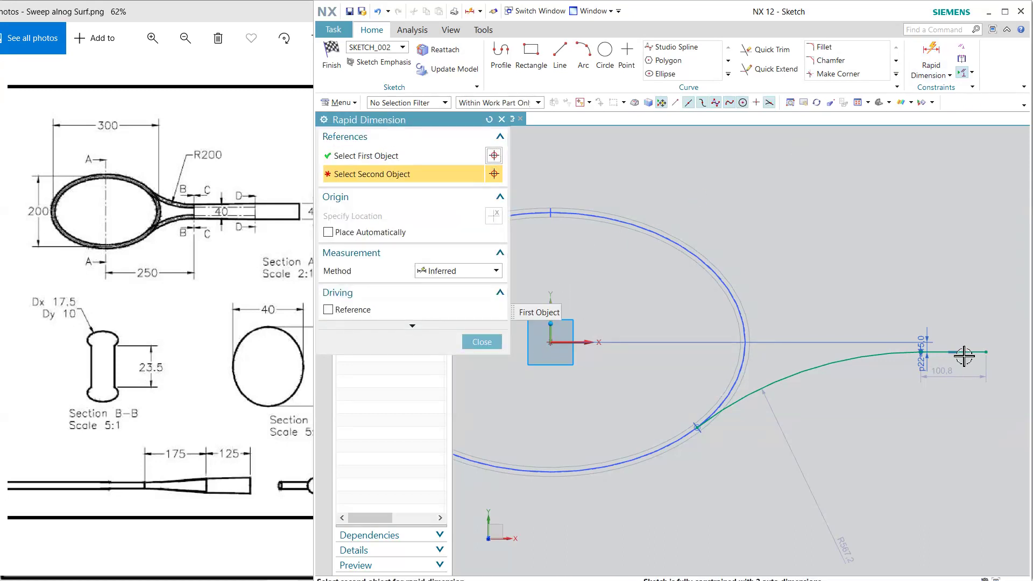
left_click(986, 352)
left_click(717, 505)
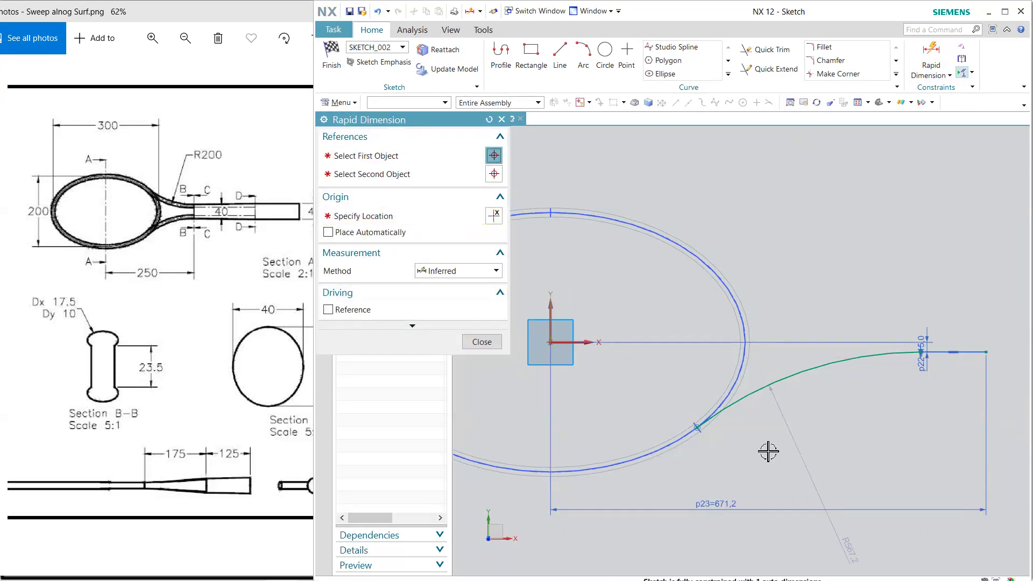
type("250")
key("Return")
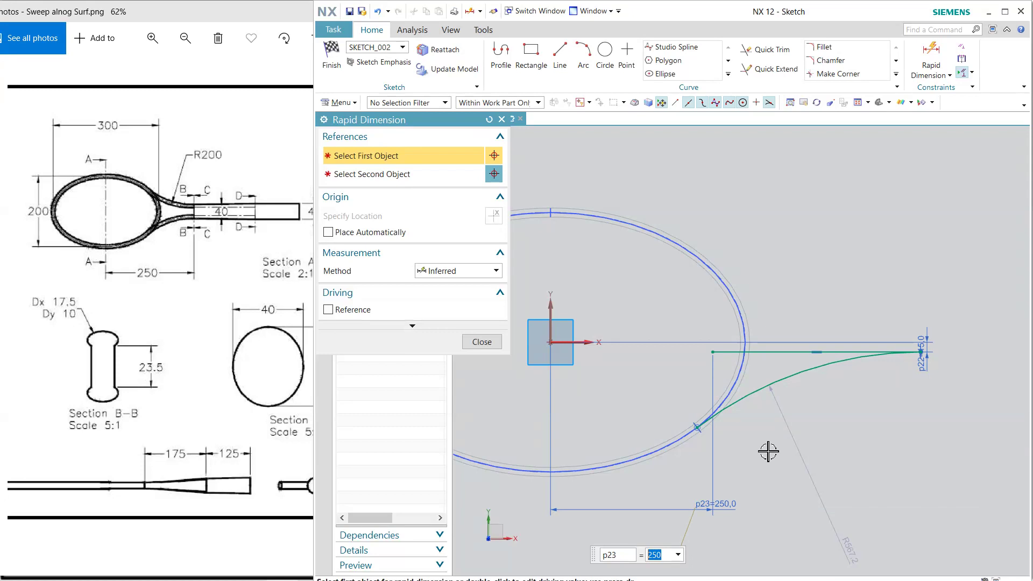
left_click(481, 342)
Finish the sketch and resize the ring's large guide ellipse to a 150 mm major radius and a 100 mm minor radius.
scroll(815, 449, "down", 2)
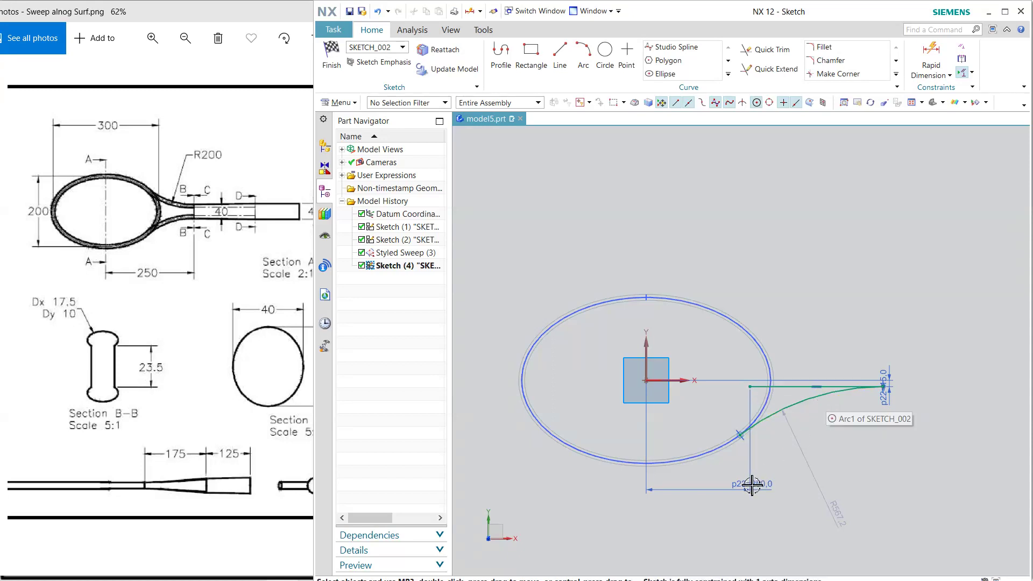
left_click(332, 56)
double_click(694, 221)
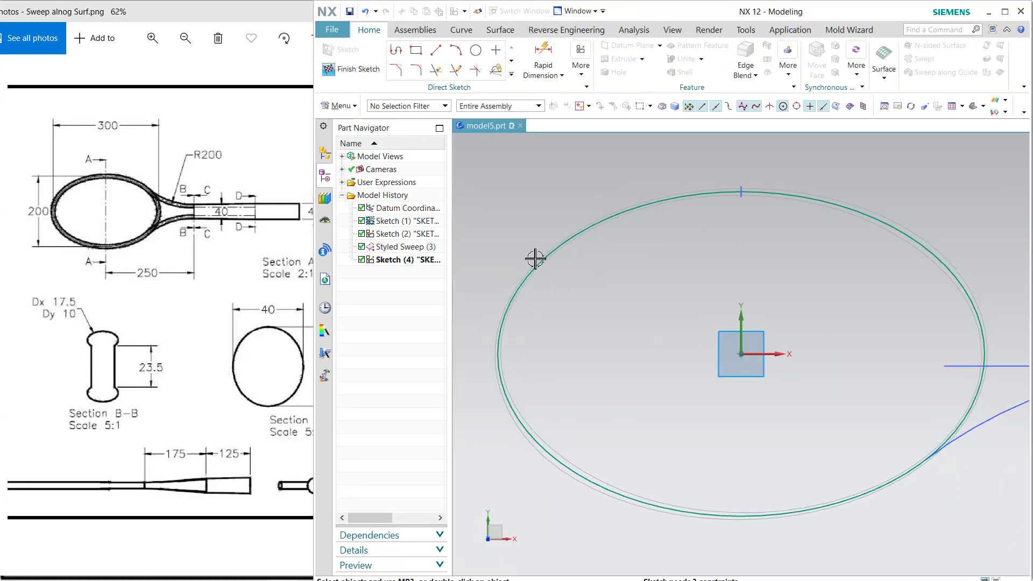
left_click(693, 195)
double_click(693, 195)
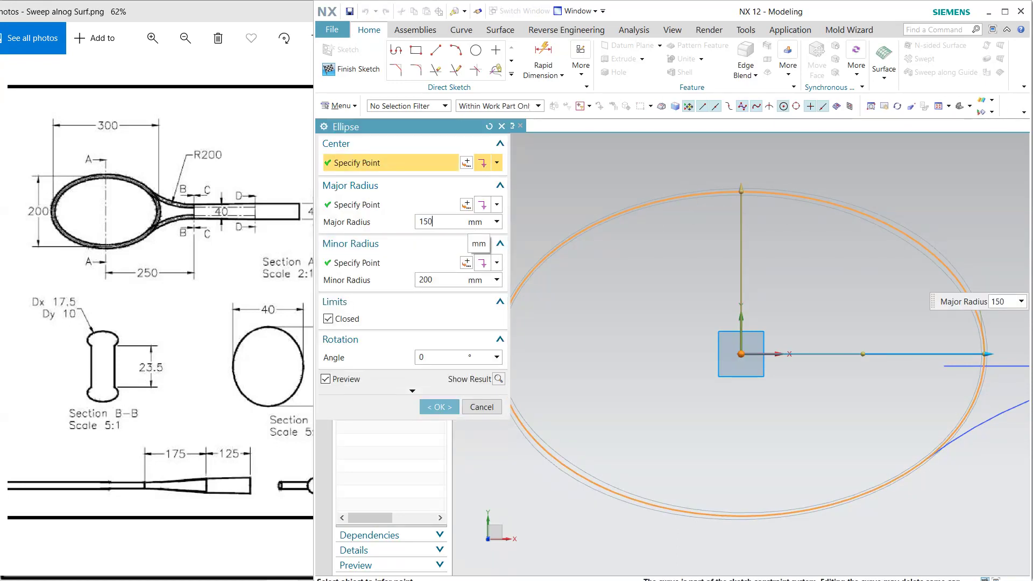
type("150")
key("Tab")
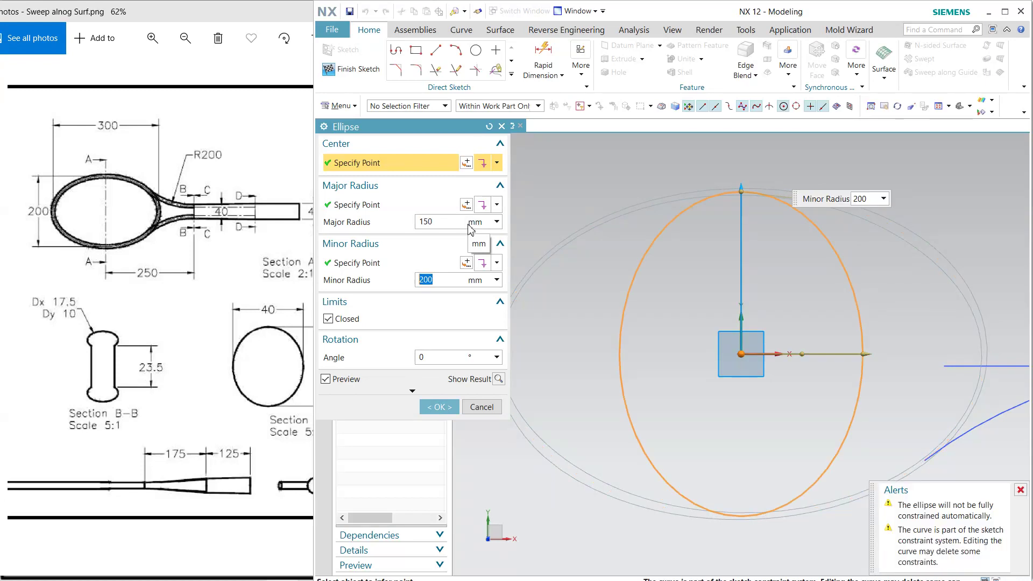
type("100")
key("Return")
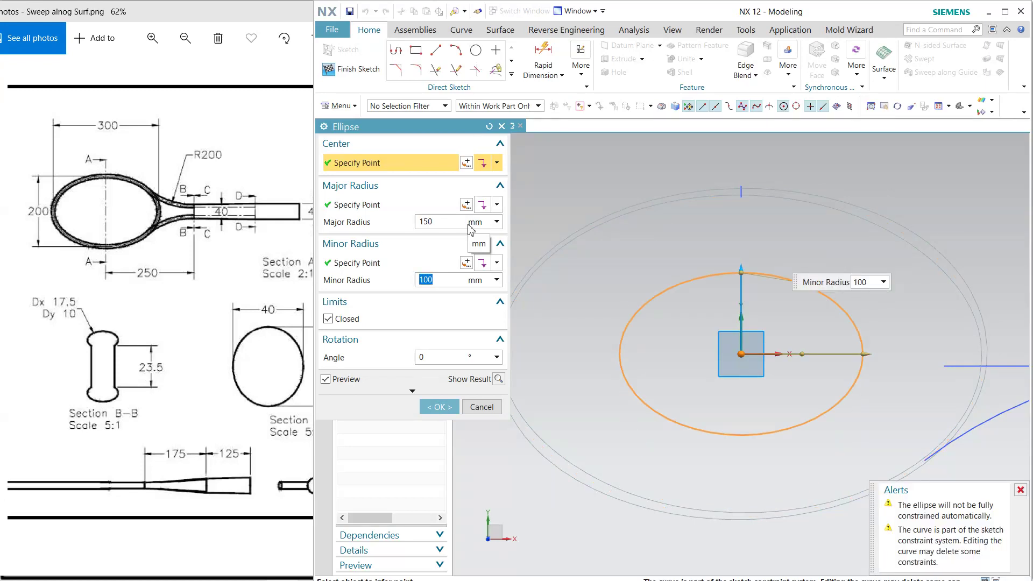
left_click(439, 407)
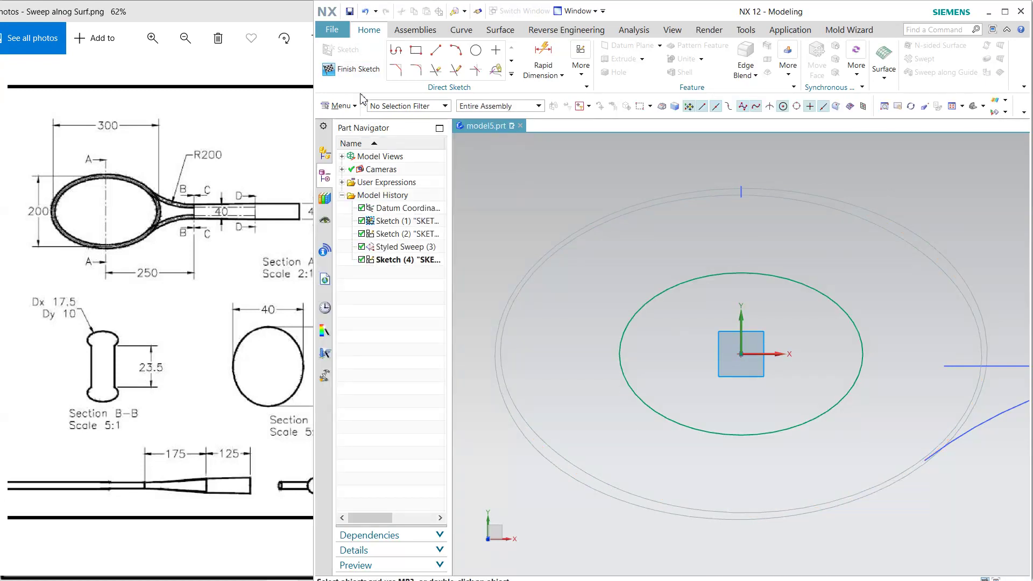
left_click(352, 69)
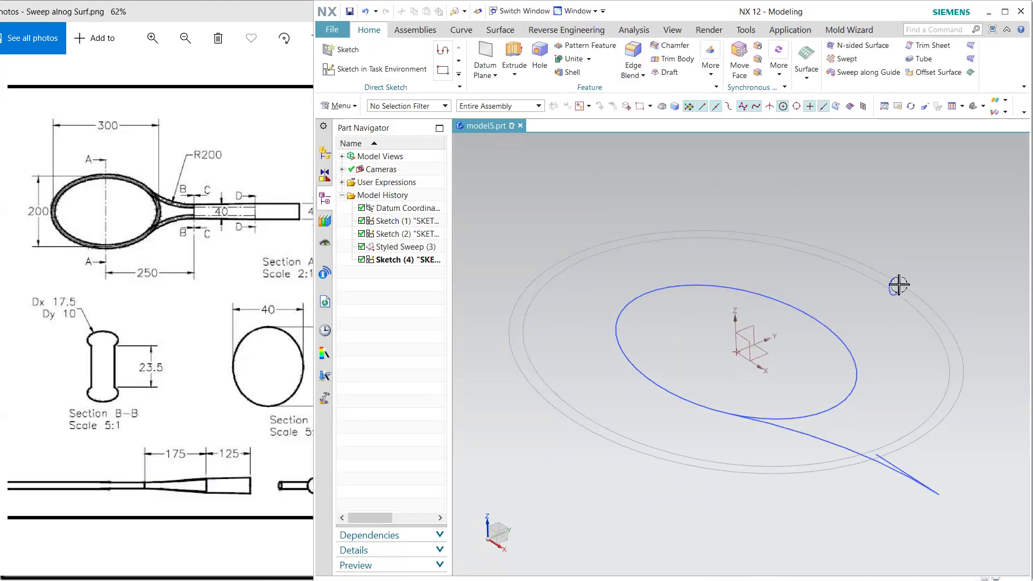
Set the small section ellipse's centre distance from the origin to 100 mm and finish its sketch.
double_click(899, 288)
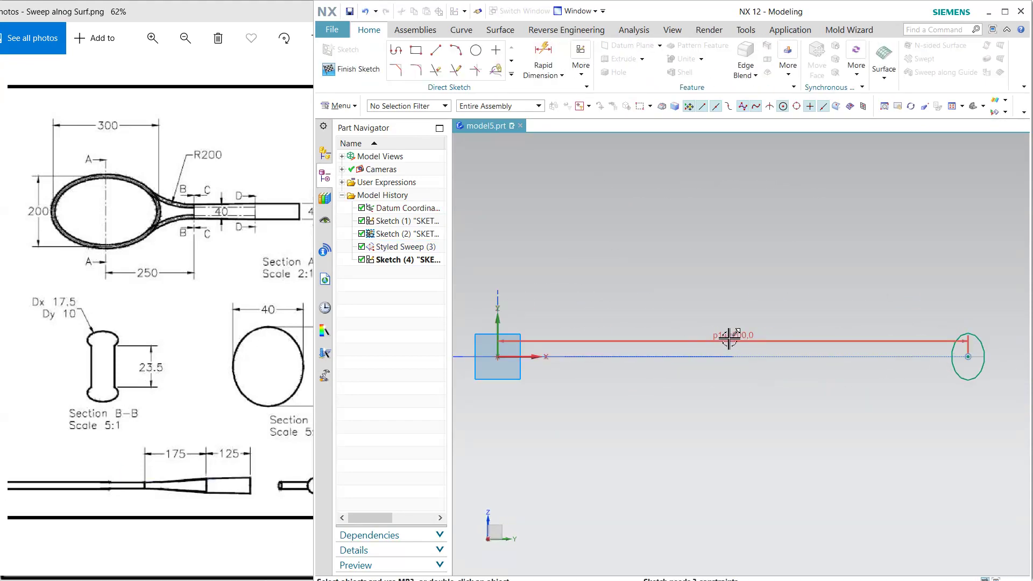
double_click(728, 337)
type("100")
key("Return")
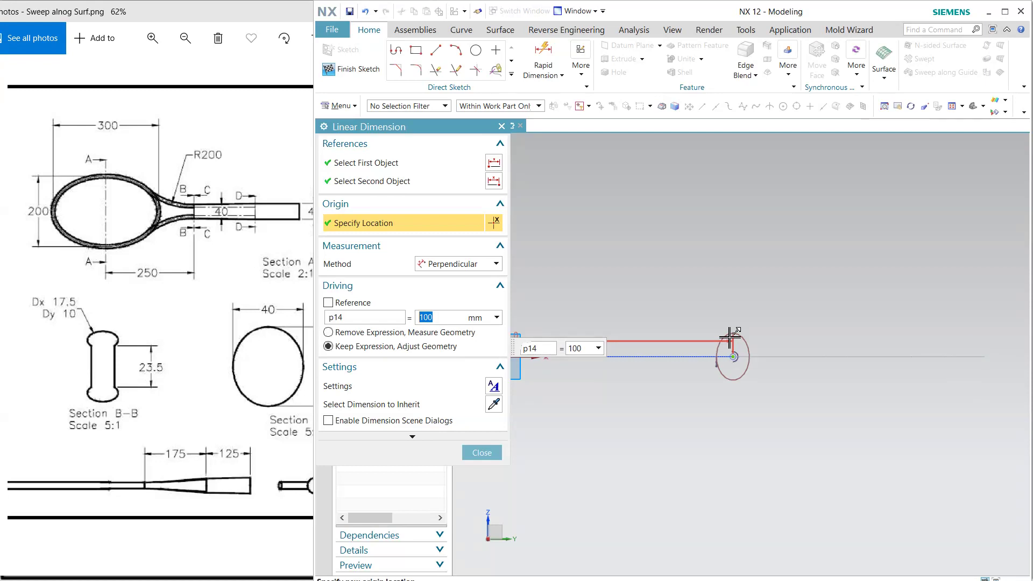
left_click(481, 453)
left_click(344, 69)
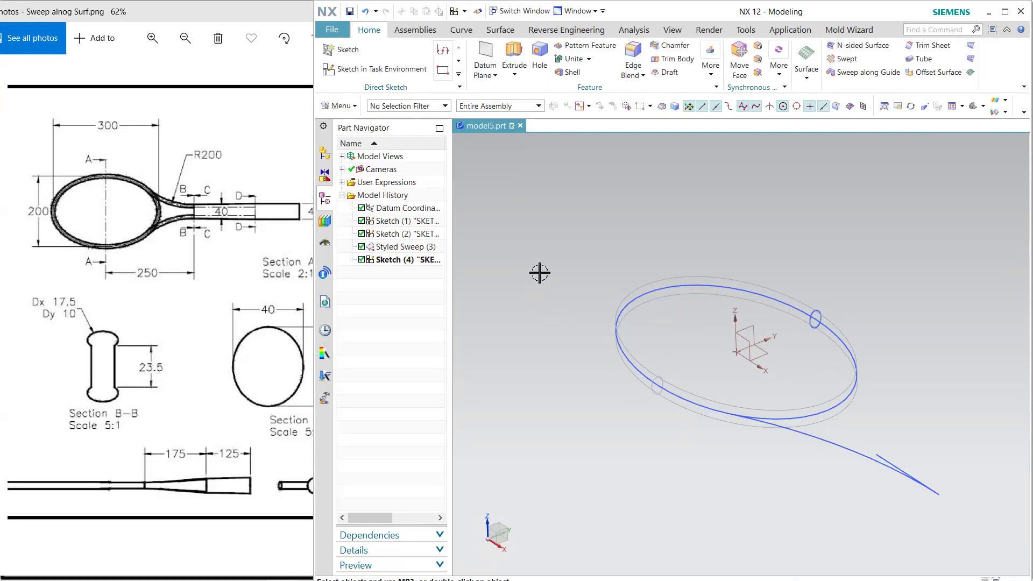
Reopen the arc-and-line sketch and pull the arc-line joint back toward the ring so the line runs outward to its 250 mm end.
double_click(815, 440)
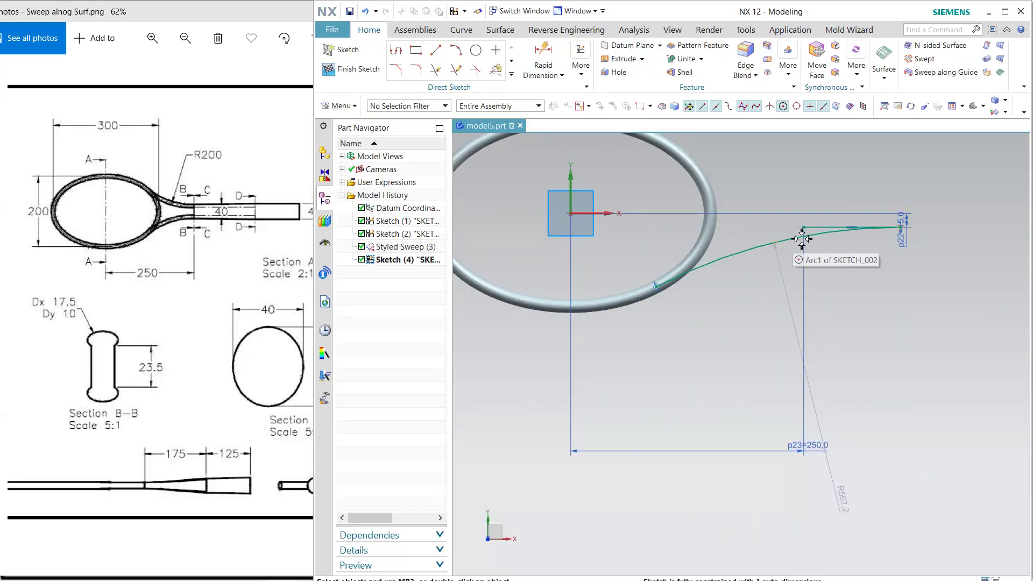
left_click_drag(799, 235, 729, 261)
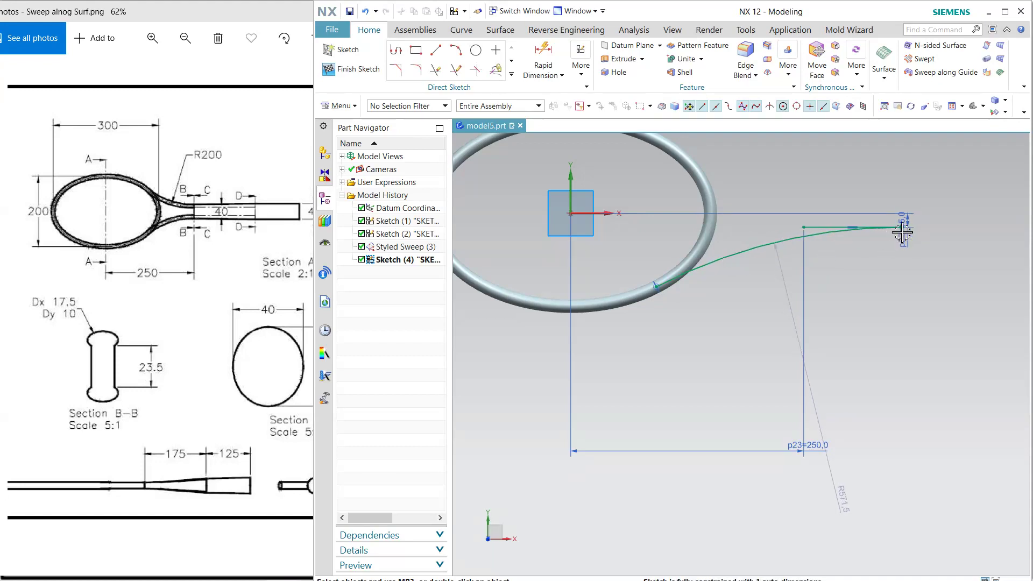
left_click_drag(902, 227, 779, 251)
mouse_move(861, 299)
middle_mouse_down("shift")
mouse_move(895, 353)
mouse_move(882, 352)
middle_mouse_up("shift")
left_click_drag(864, 508, 738, 430)
scroll(745, 292, "up", 2)
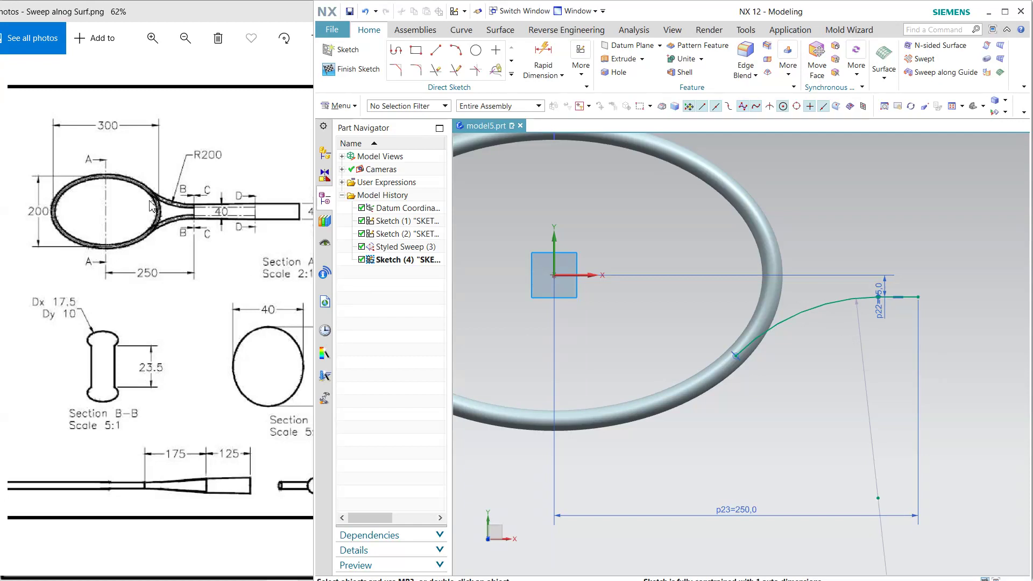
Set the connecting arc's radius to 150 mm.
double_click(867, 381)
type("150")
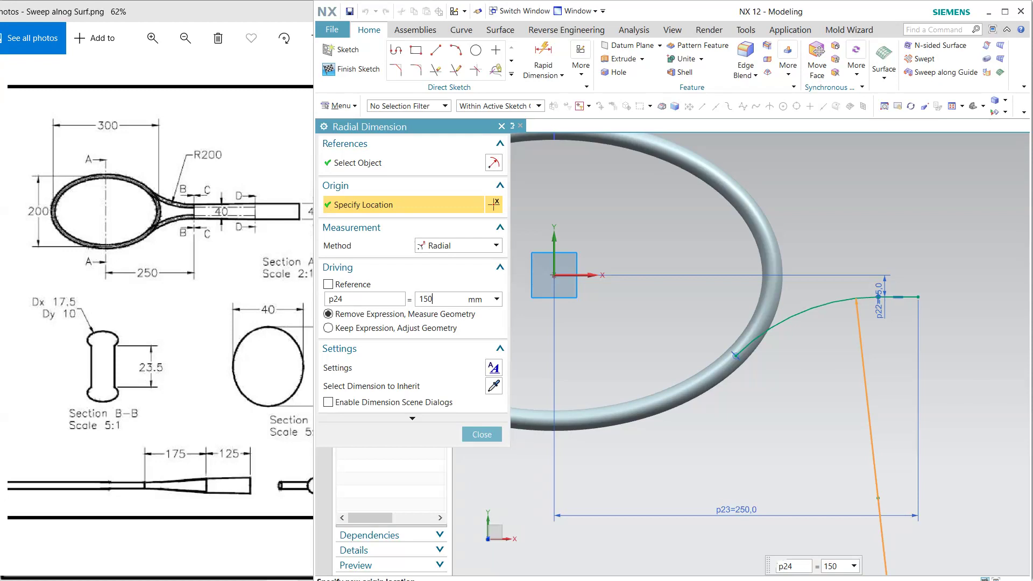
key("Return")
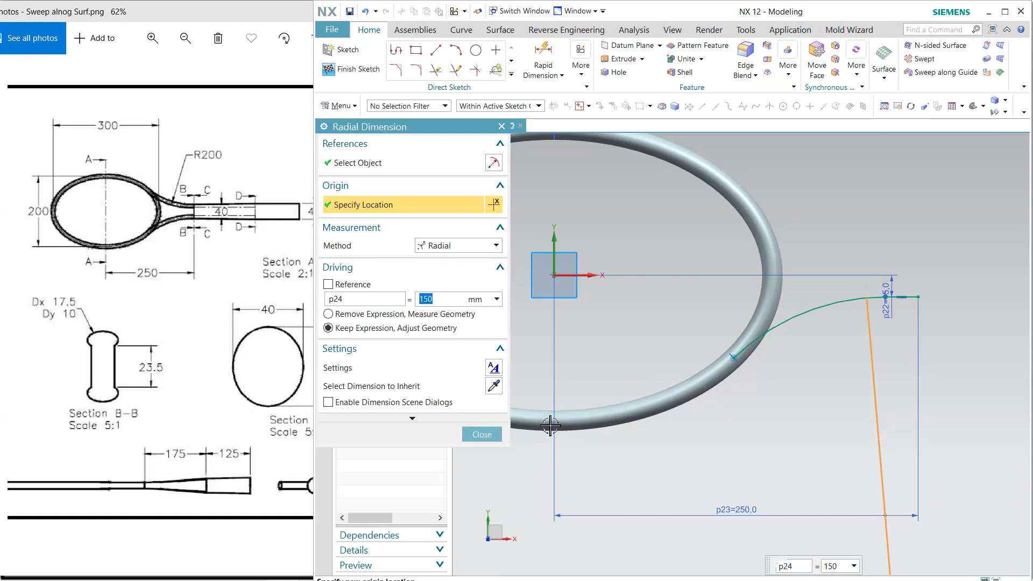
left_click(482, 434)
Try a 200 mm radius on the connecting arc and settle on 160 mm.
double_click(871, 352)
type("200")
key("Return")
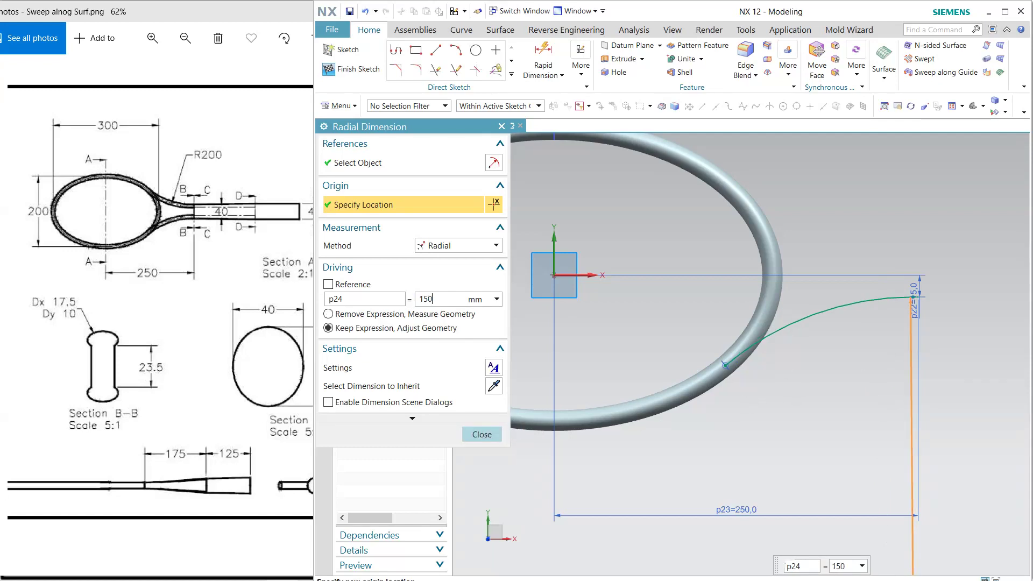
key("BackSpace")
key("Return")
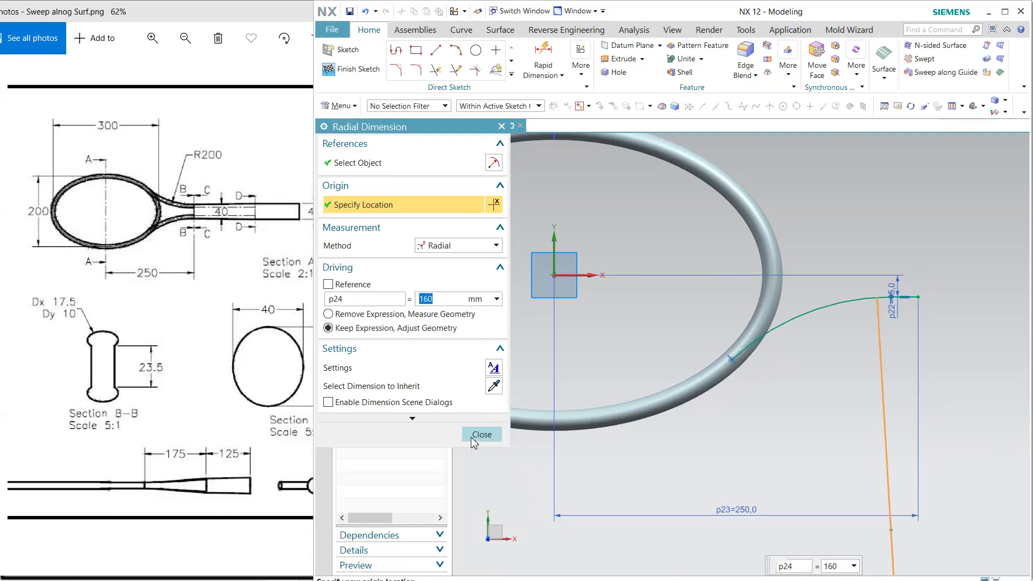
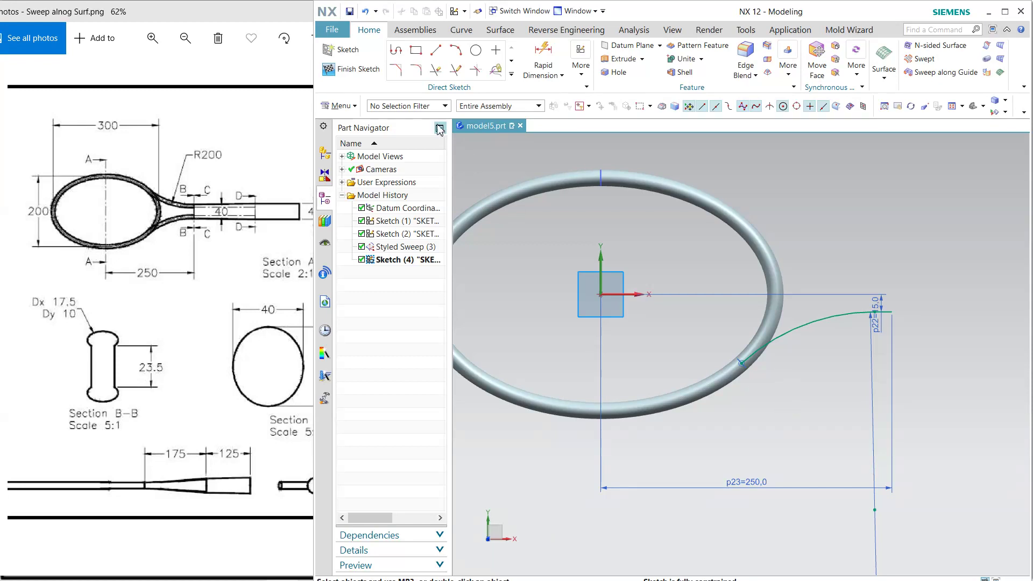
Finish the sketch and create a datum plane parallel to the YZ plane through the line's outer endpoint.
left_click(352, 69)
middle_click_drag(754, 404, 681, 348)
left_click(485, 55)
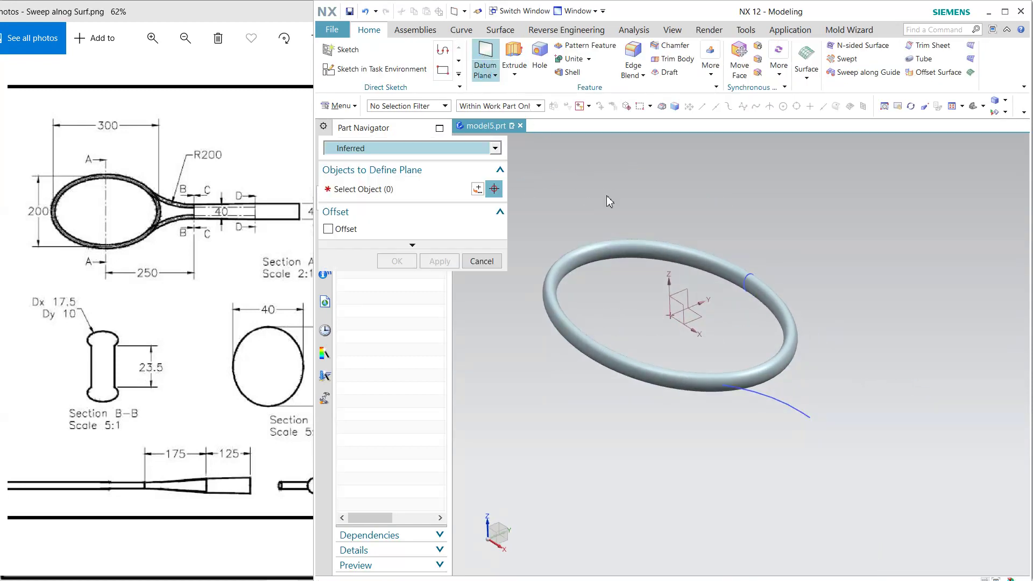
left_click(681, 294)
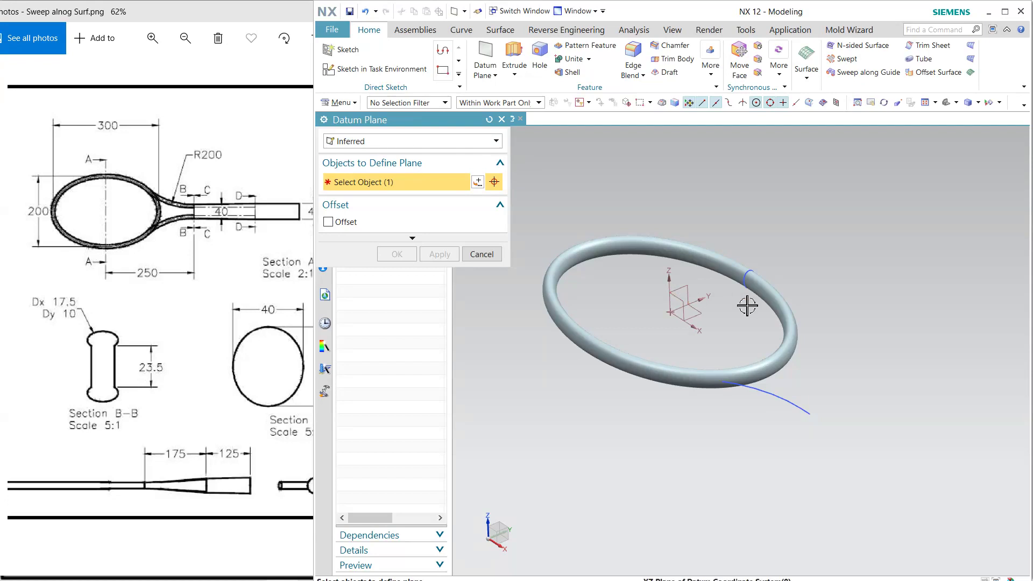
left_click(811, 415)
left_click(399, 257)
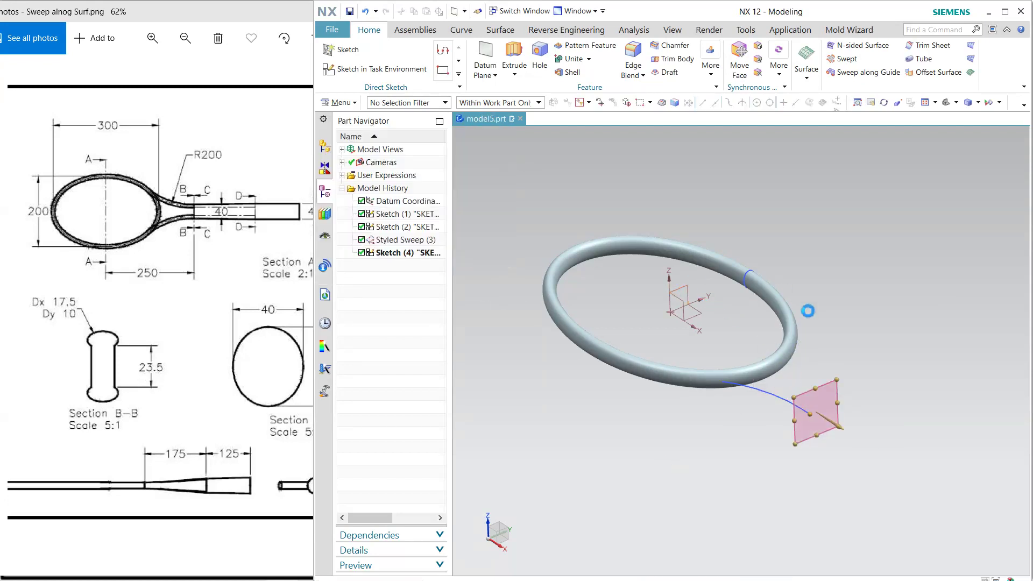
Start a new sketch on the new datum plane with the Y axis as horizontal reference.
left_click(831, 385)
left_click(864, 373)
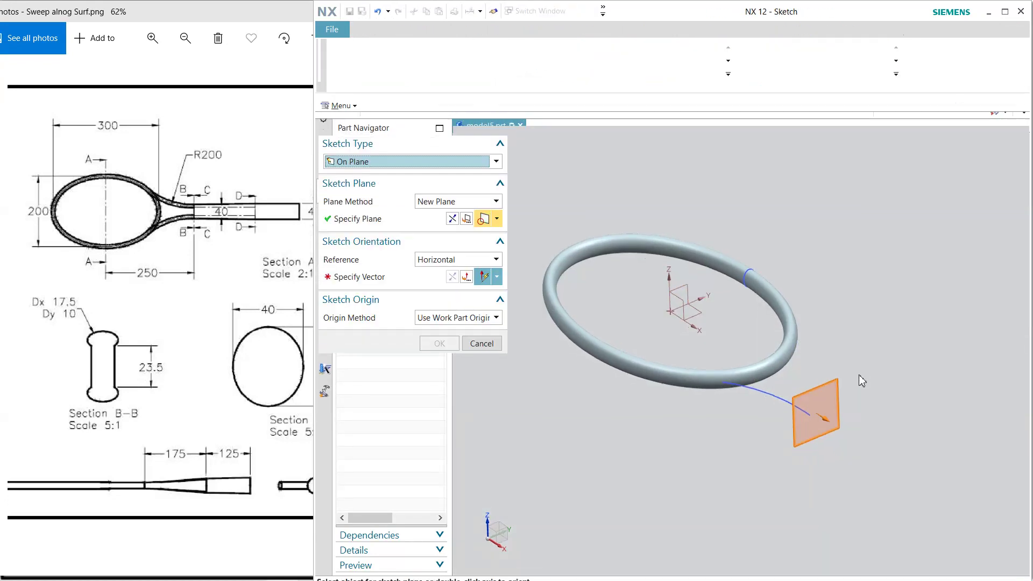
left_click(857, 350)
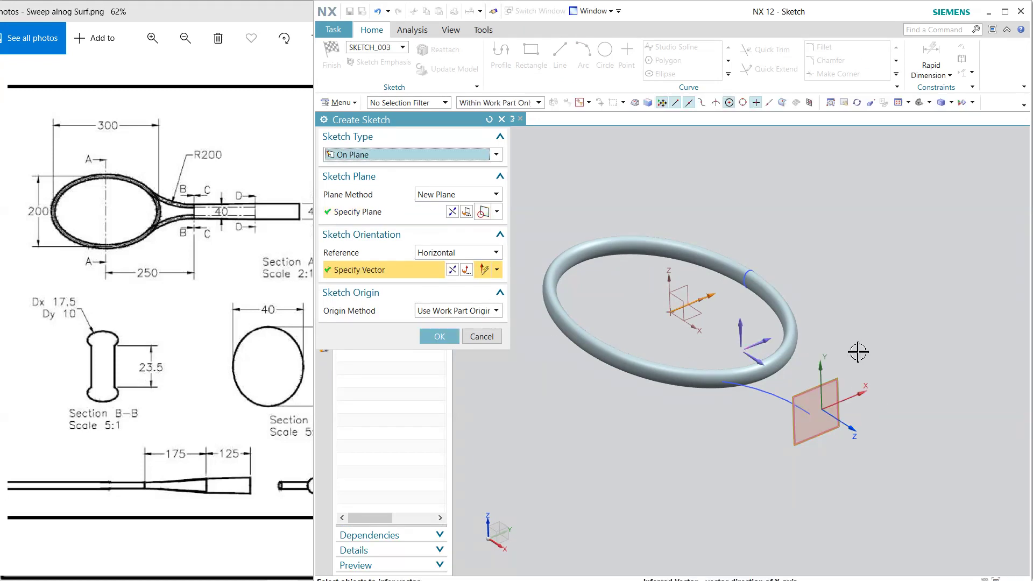
middle_click(858, 350)
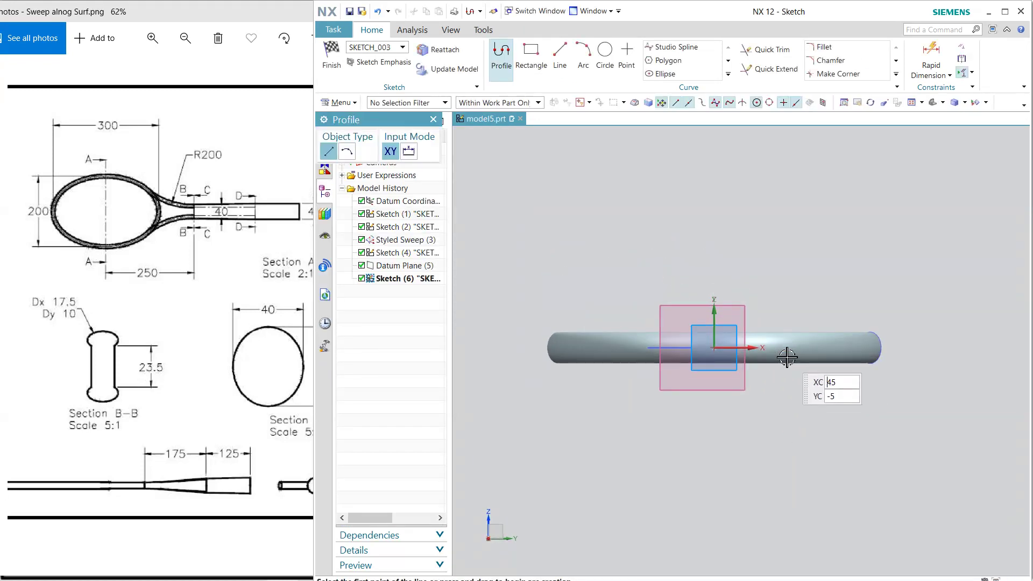
Start an ellipse centred on the outer endpoint of the connecting curve in the new section sketch.
left_click(668, 61)
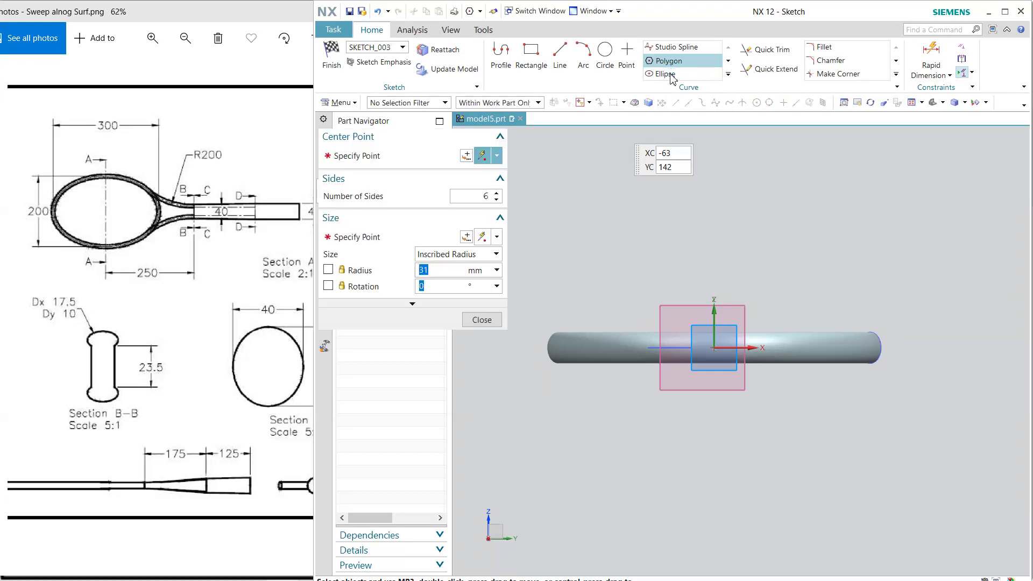
left_click(667, 74)
middle_click_drag(689, 270, 703, 314)
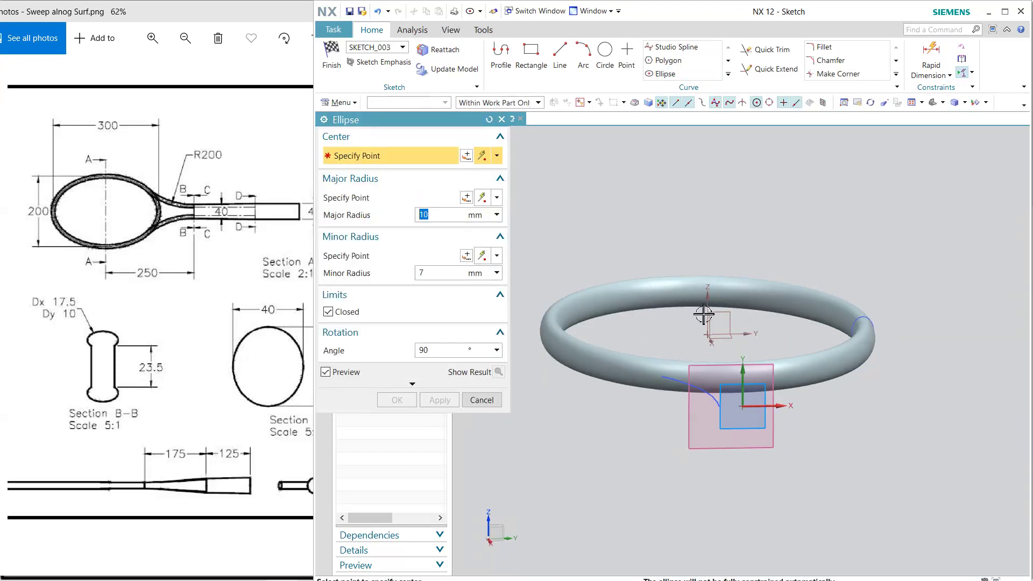
left_click(715, 412)
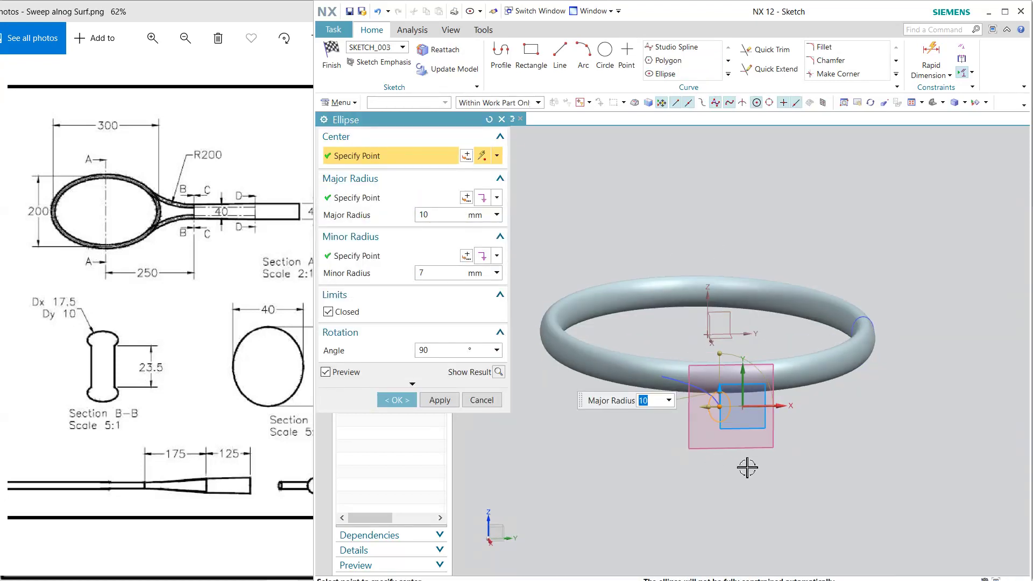
key("F8")
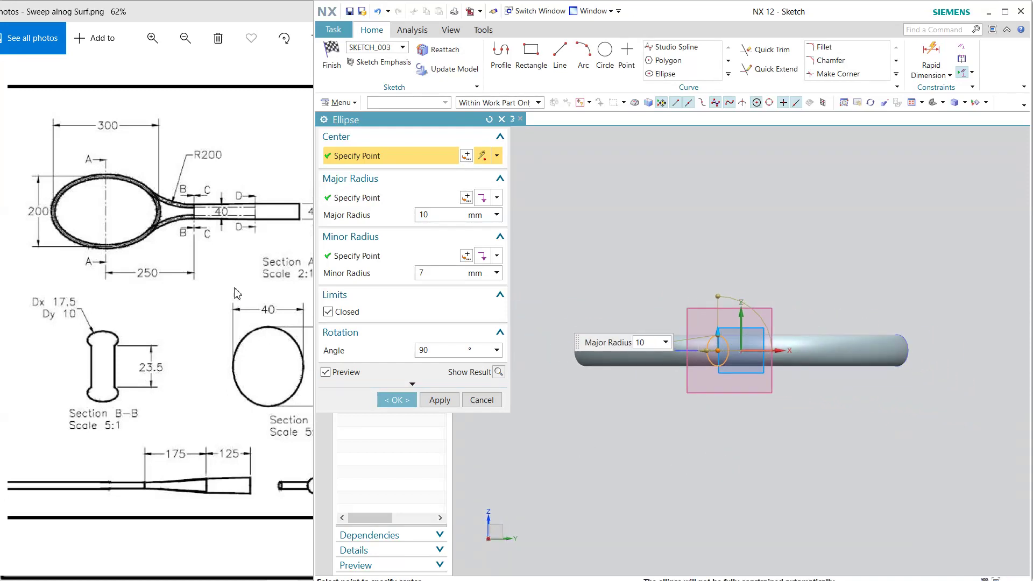
Following the Section C-C dimensions, create the ellipse with a 17.5/2 mm major radius and 5 mm minor radius, and finish the sketch.
left_click_drag(276, 276, 189, 276)
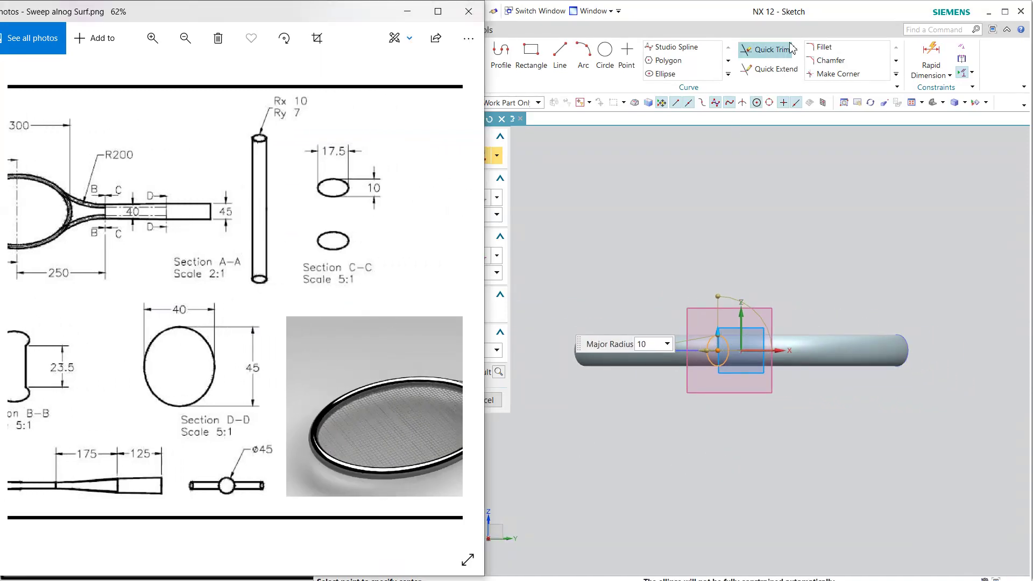
left_click(737, 15)
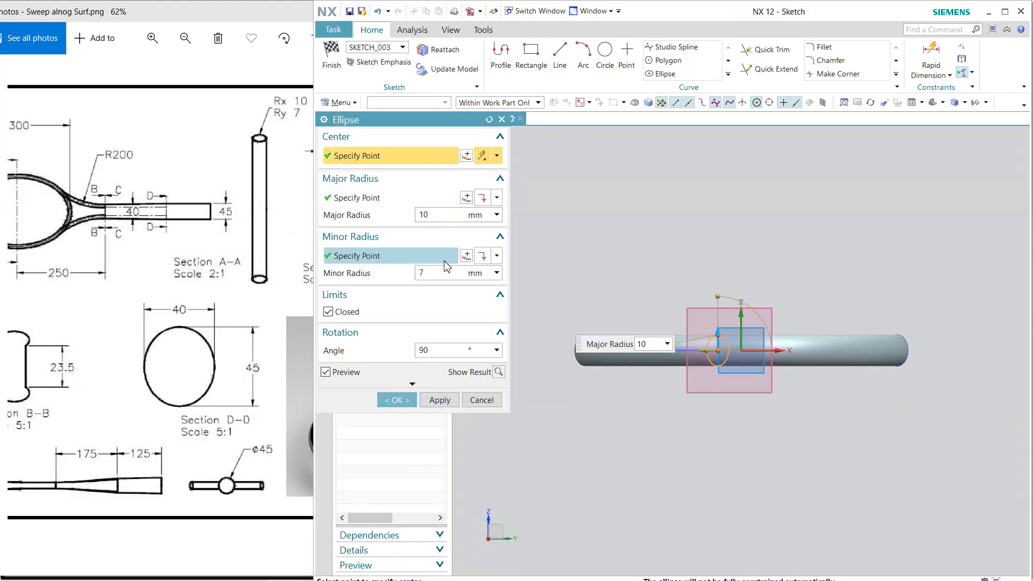
left_click(430, 272)
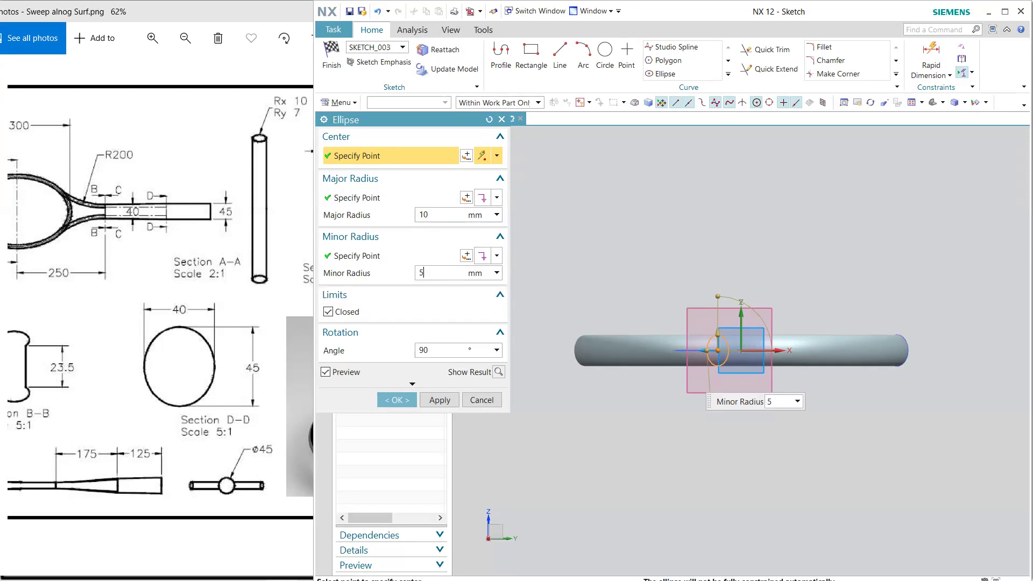
left_click(437, 215)
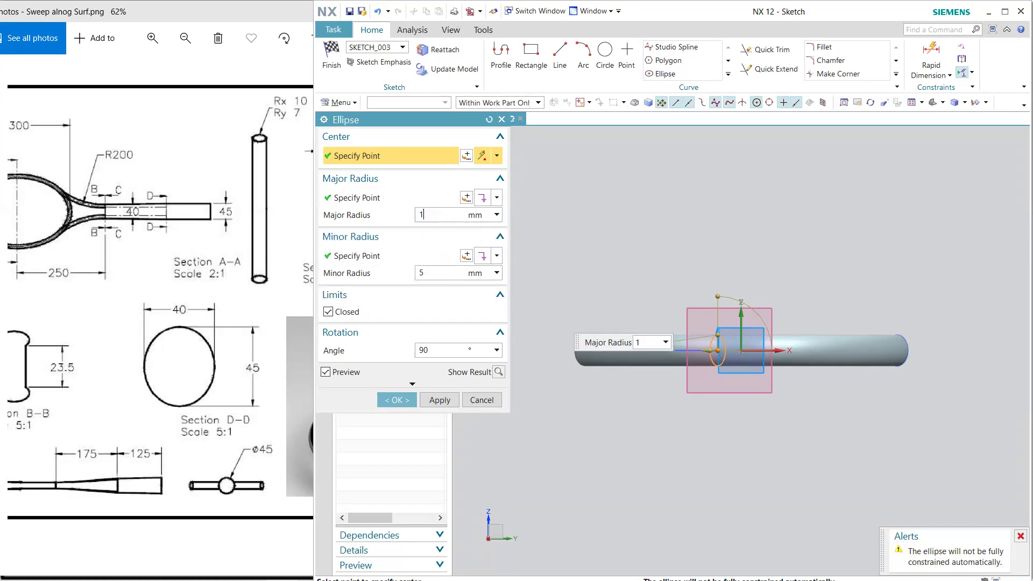
type("17.5/2")
key("Return")
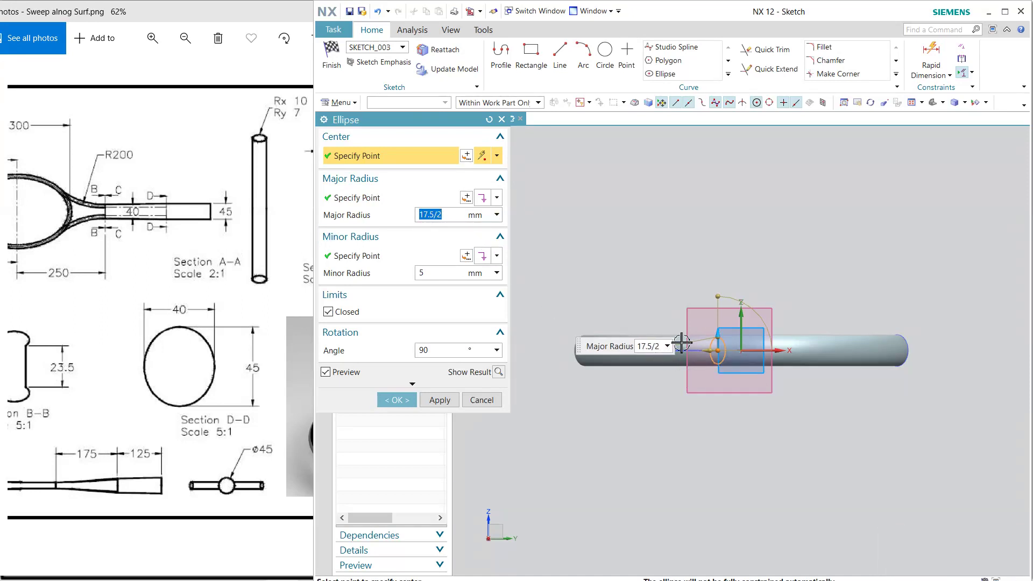
left_click(230, 287)
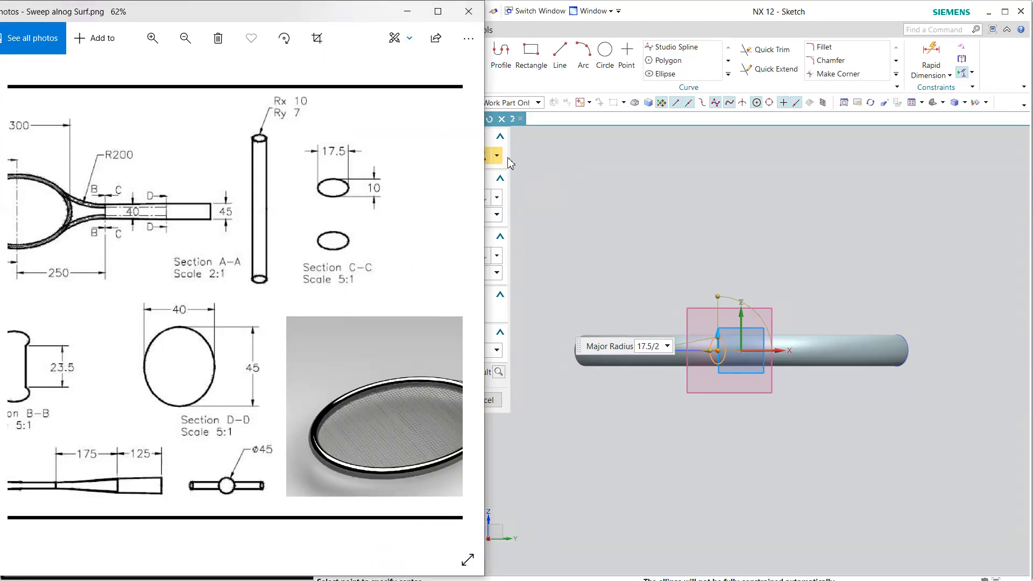
left_click(509, 163)
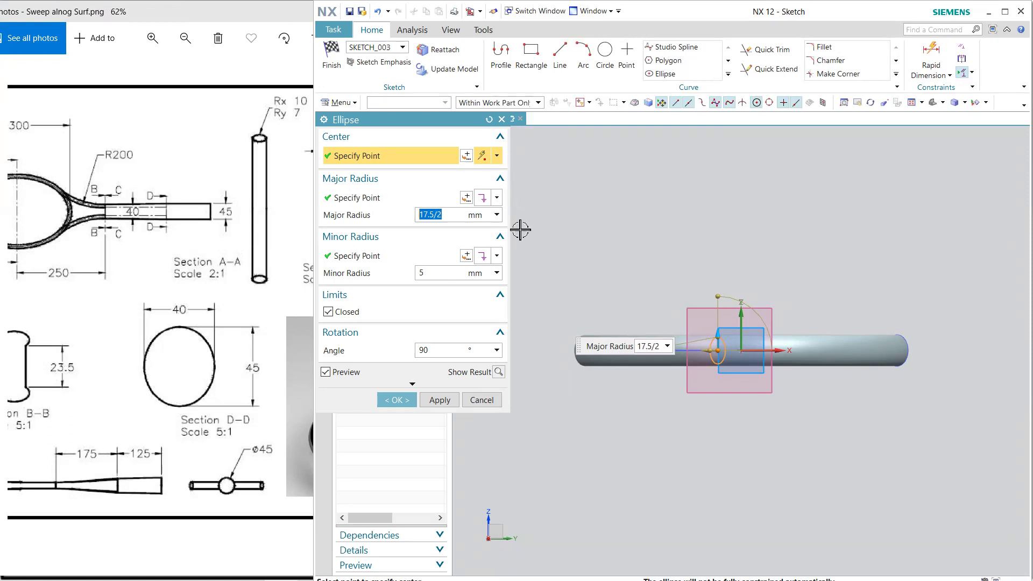
left_click(397, 400)
key("Home")
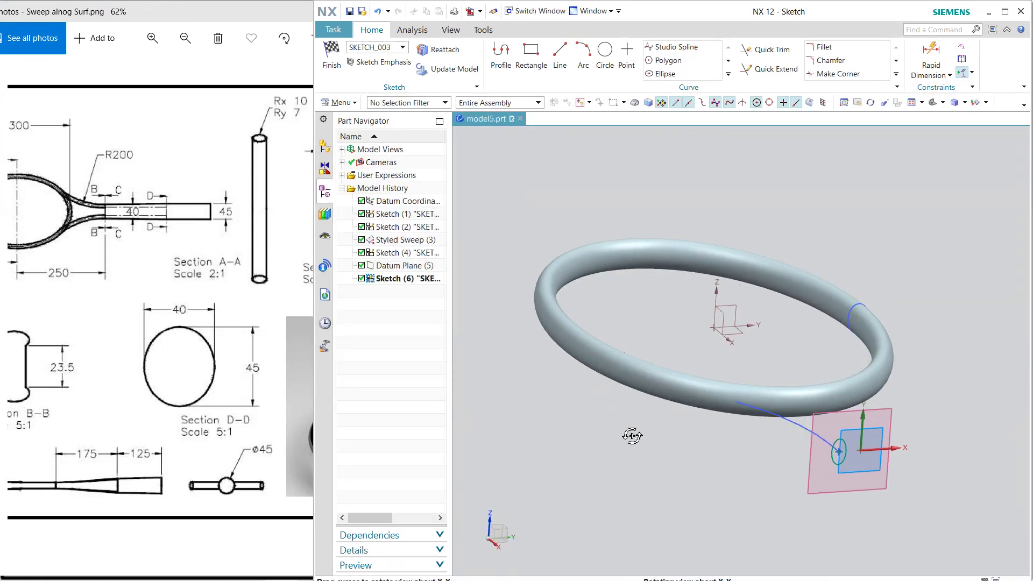
left_click(332, 54)
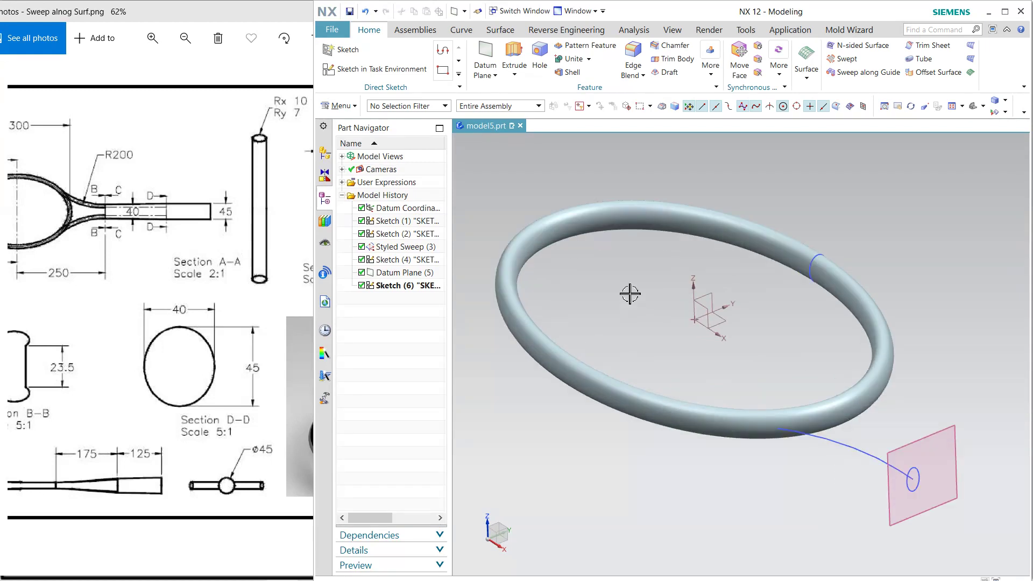
Create a one-guide Styled Sweep of the small ellipse along the connecting arc and line, selected as Connected Curves.
middle_click_drag(689, 321, 705, 315)
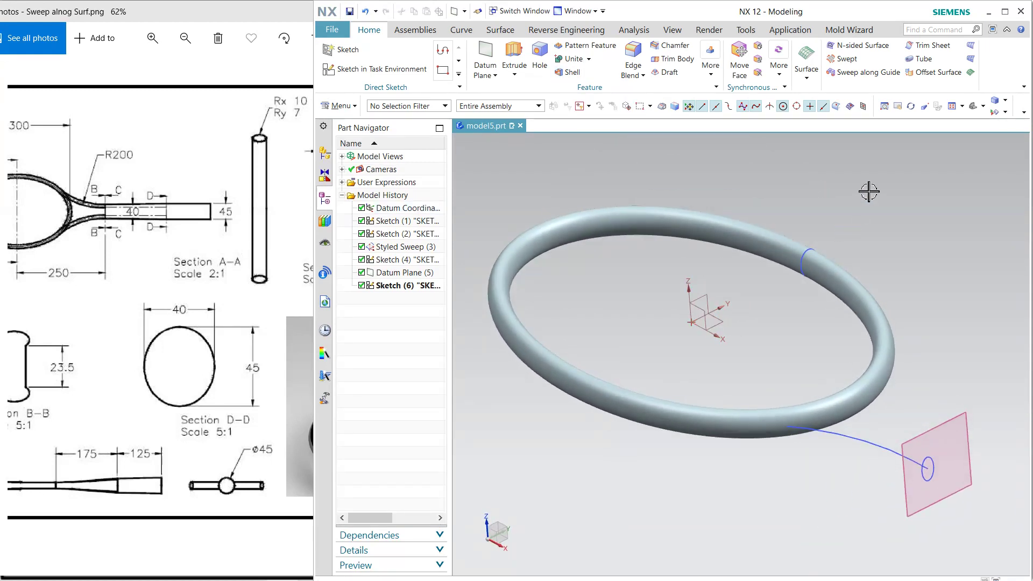
left_click(464, 11)
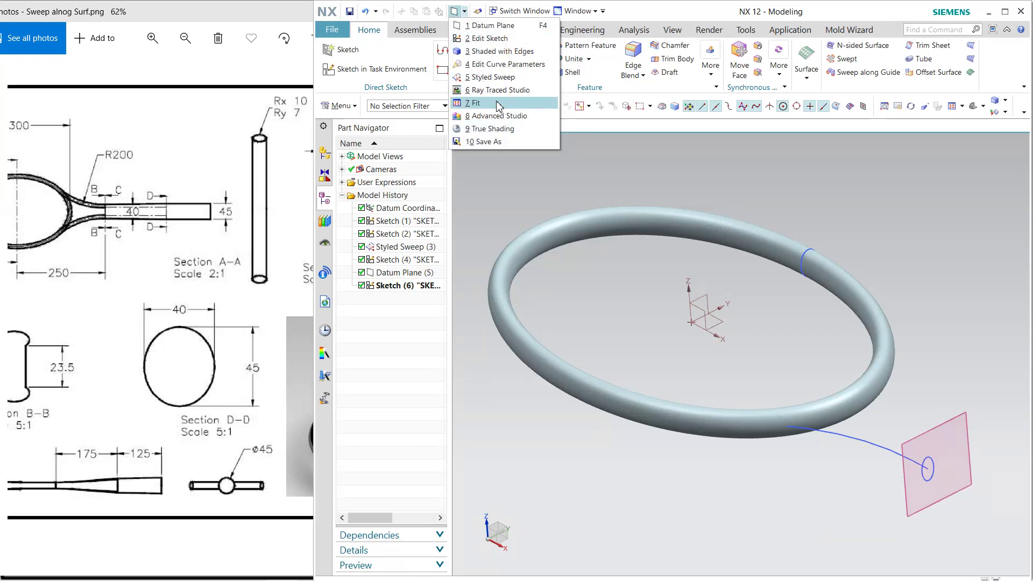
left_click(493, 77)
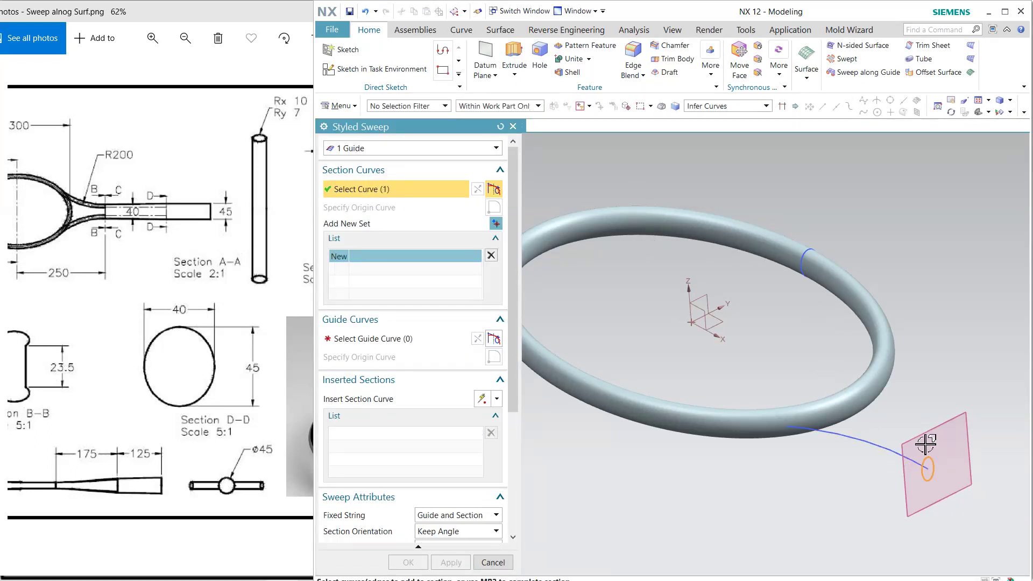
left_click(927, 466)
middle_click(909, 368)
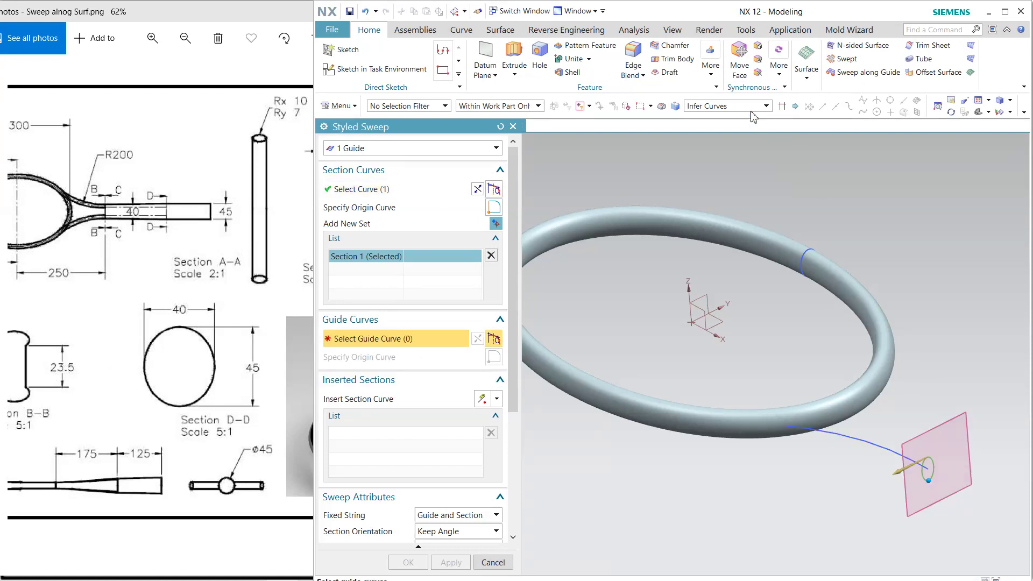
left_click(766, 106)
left_click(715, 131)
left_click(899, 458)
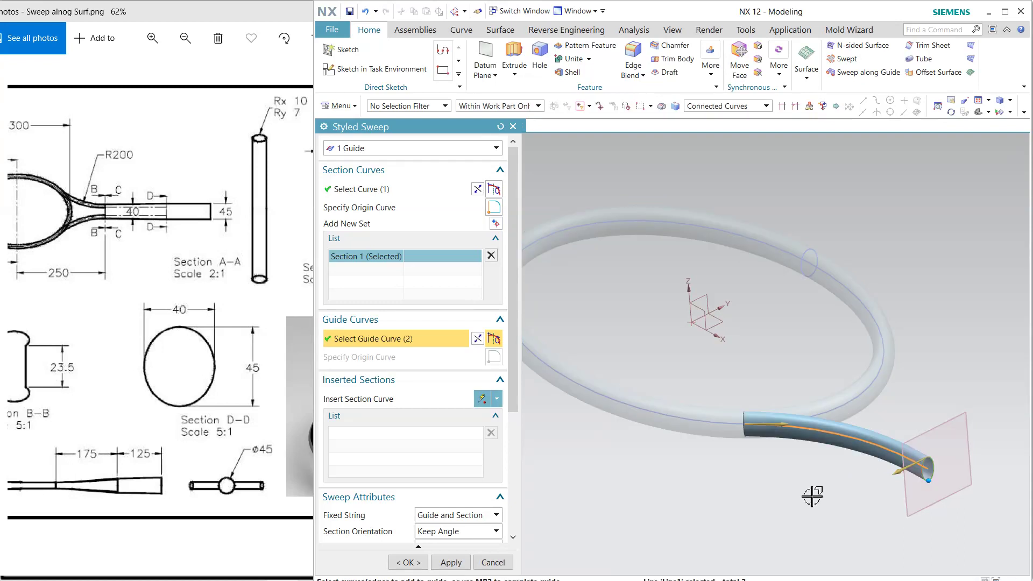
left_click(408, 562)
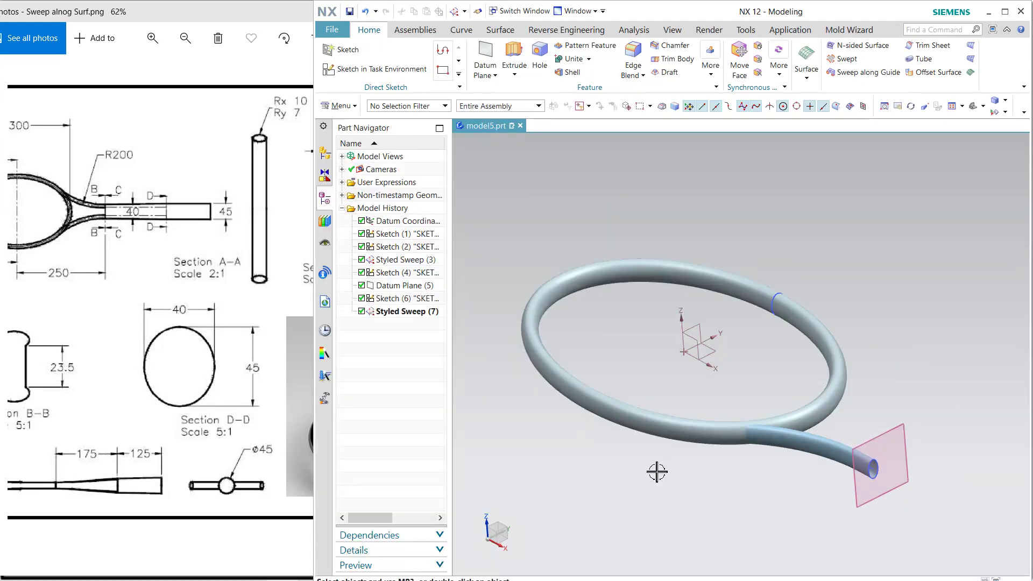
Mirror the swept connecting arm about the XZ datum plane to form the second arm of the throat.
middle_click_drag(654, 470, 591, 388)
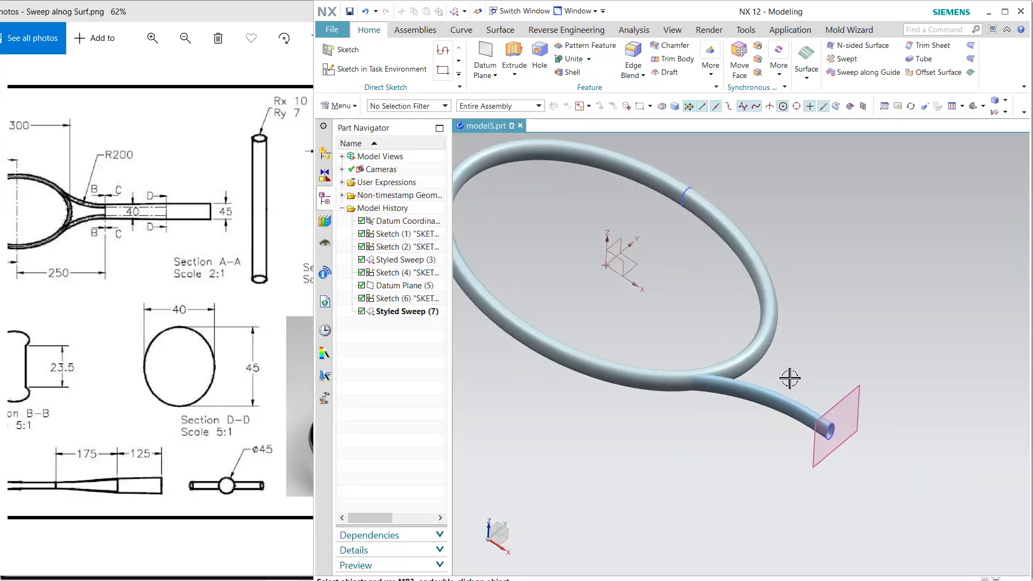
left_click(781, 398)
left_click(710, 67)
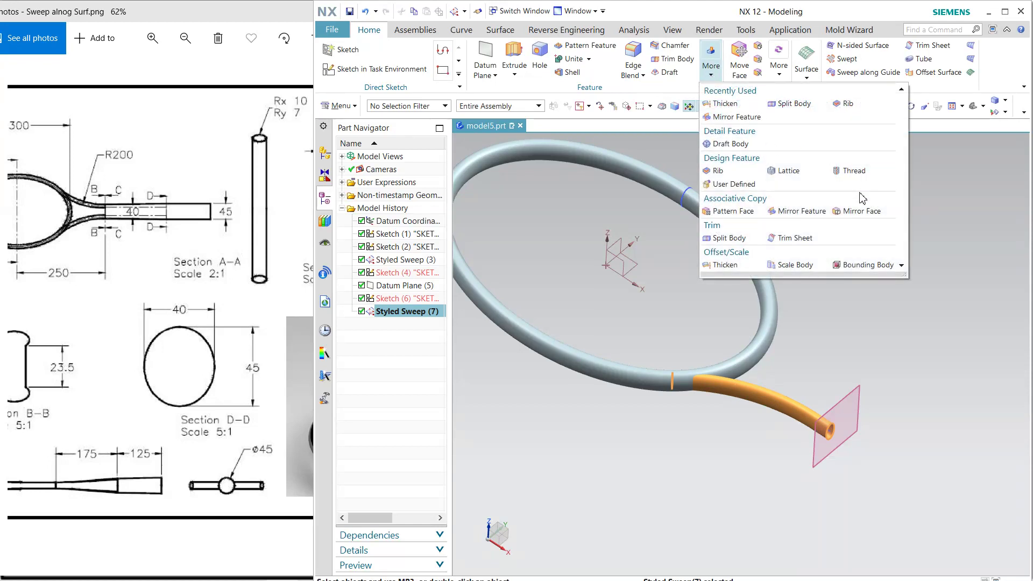
left_click(807, 215)
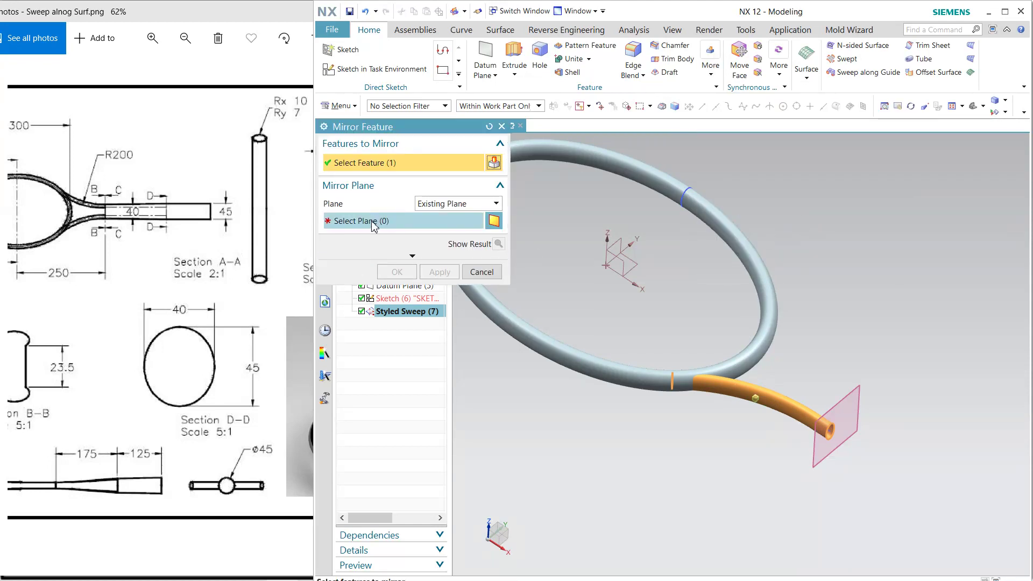
left_click(621, 267)
left_click(396, 272)
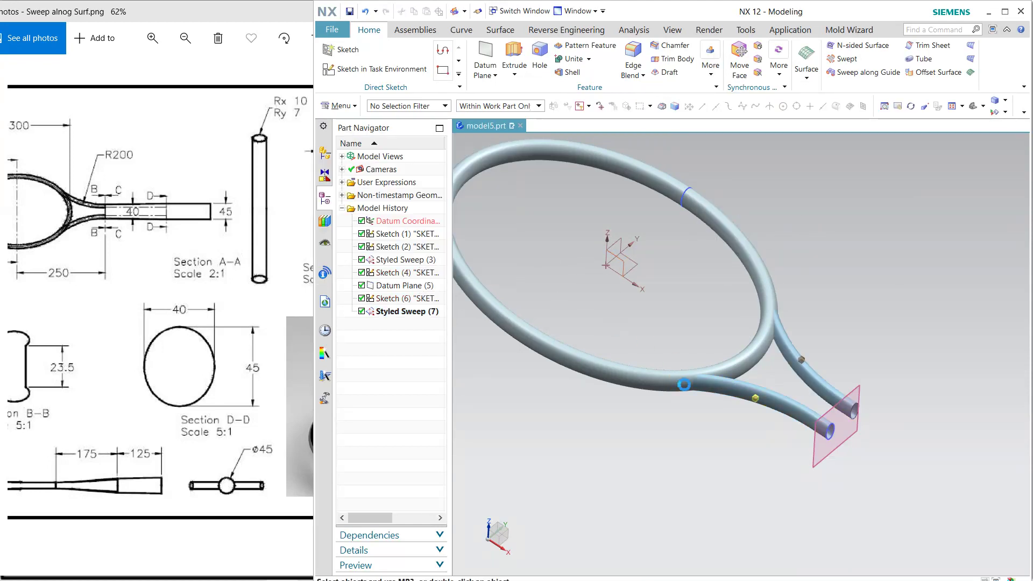
Start a new sketch on the datum plane at the arm ends with the Y axis as horizontal reference.
middle_click_drag(694, 398, 811, 431)
left_click(811, 430)
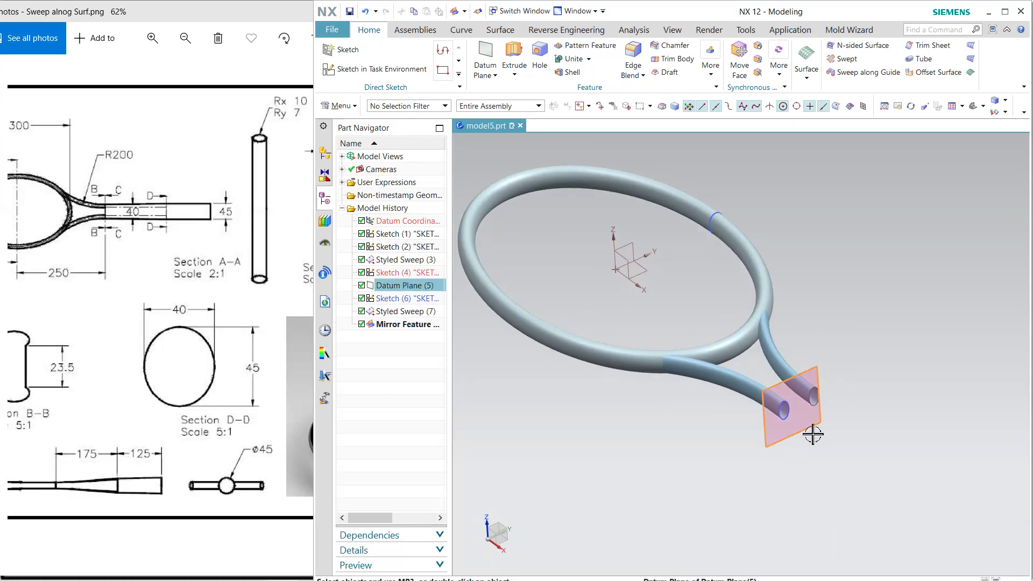
left_click(850, 413)
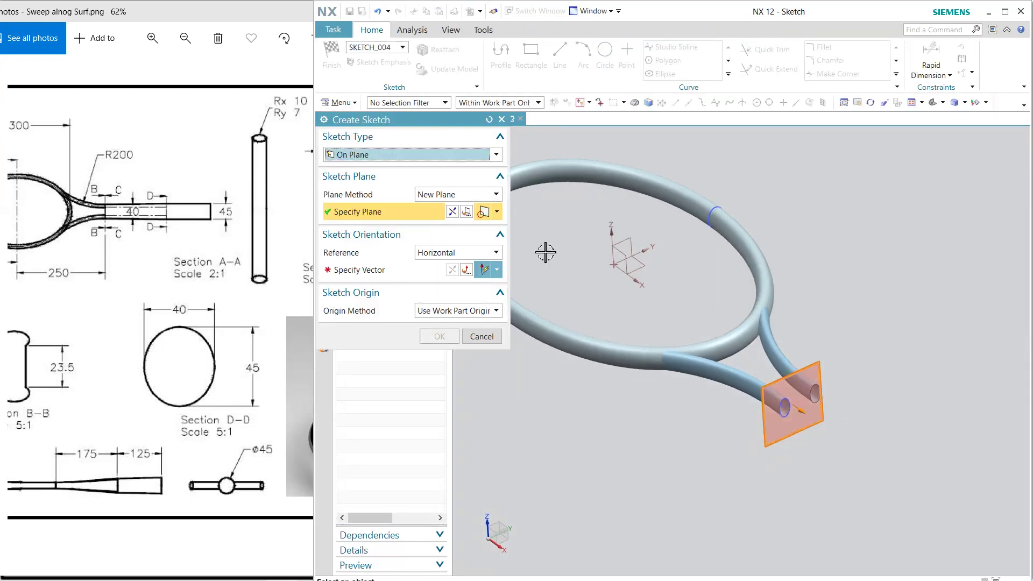
left_click(760, 343)
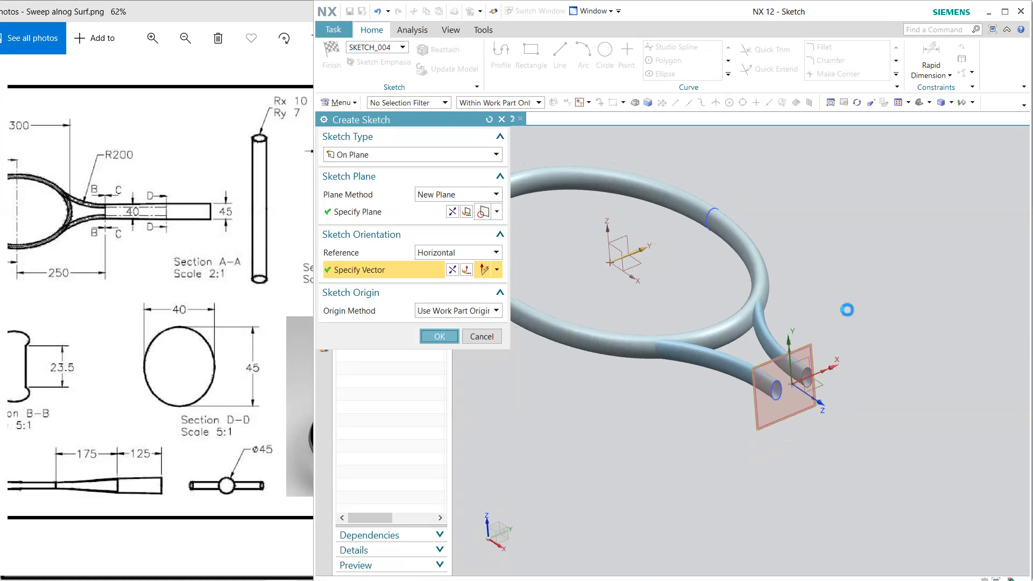
middle_click(840, 306)
Project the elliptical end edges of both throat arms into the sketch as associative curves.
left_click(726, 75)
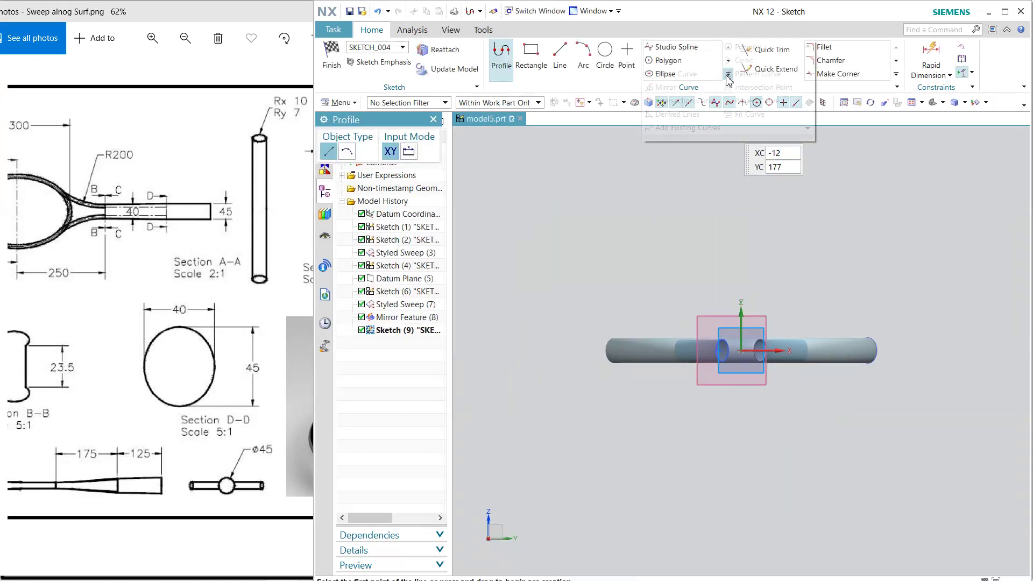
left_click(755, 102)
scroll(740, 352, "up", 4)
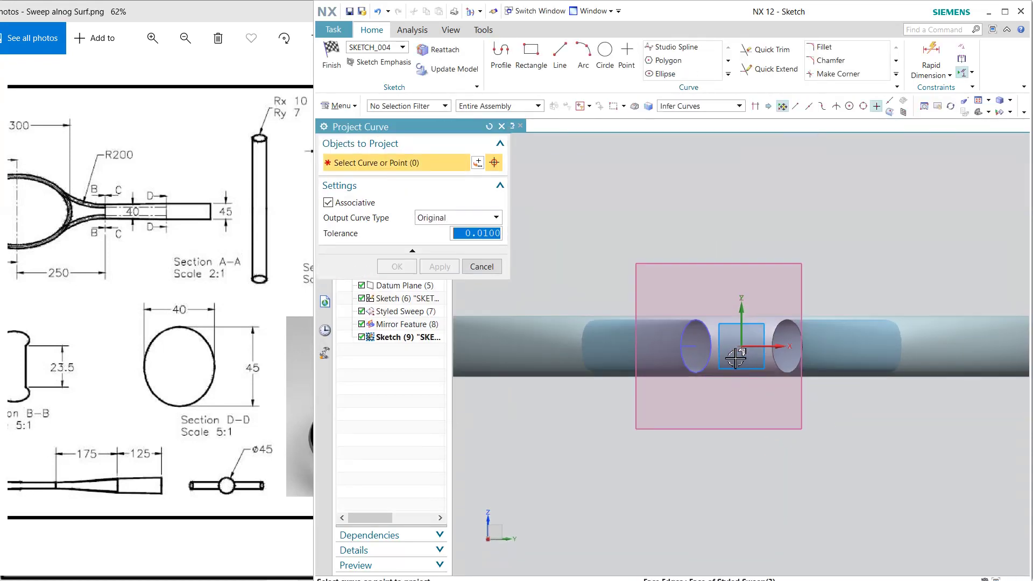
left_click(707, 328)
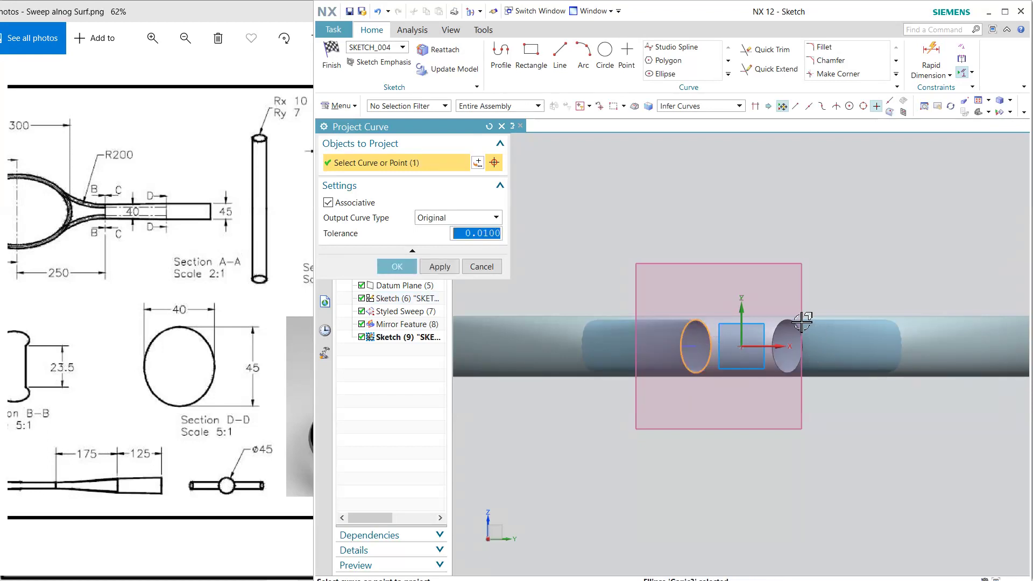
left_click(801, 324)
left_click(412, 265)
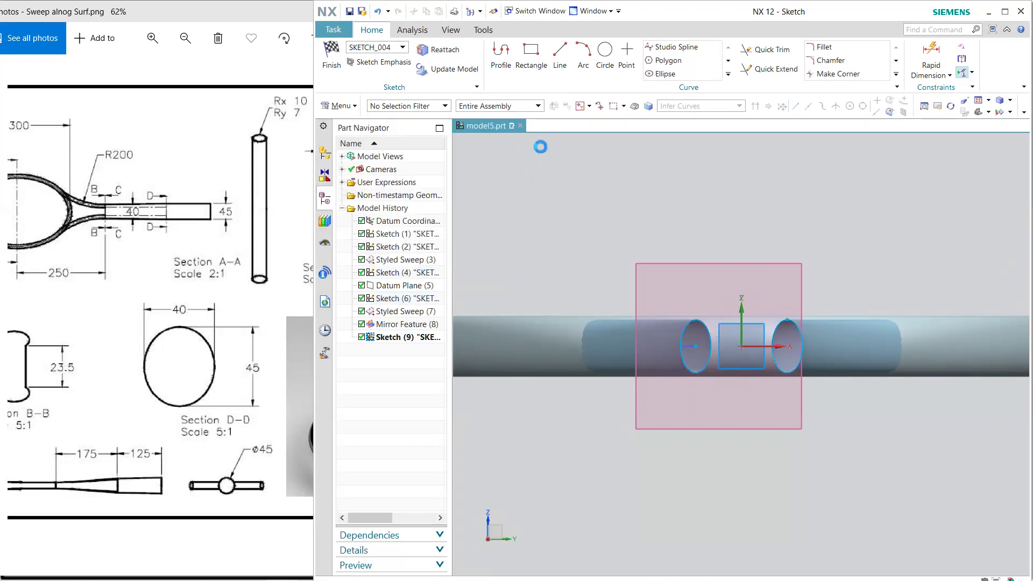
Sketch a horizontal line joining the upper parts of the two projected ellipses.
key("l")
scroll(720, 332, "up", 3)
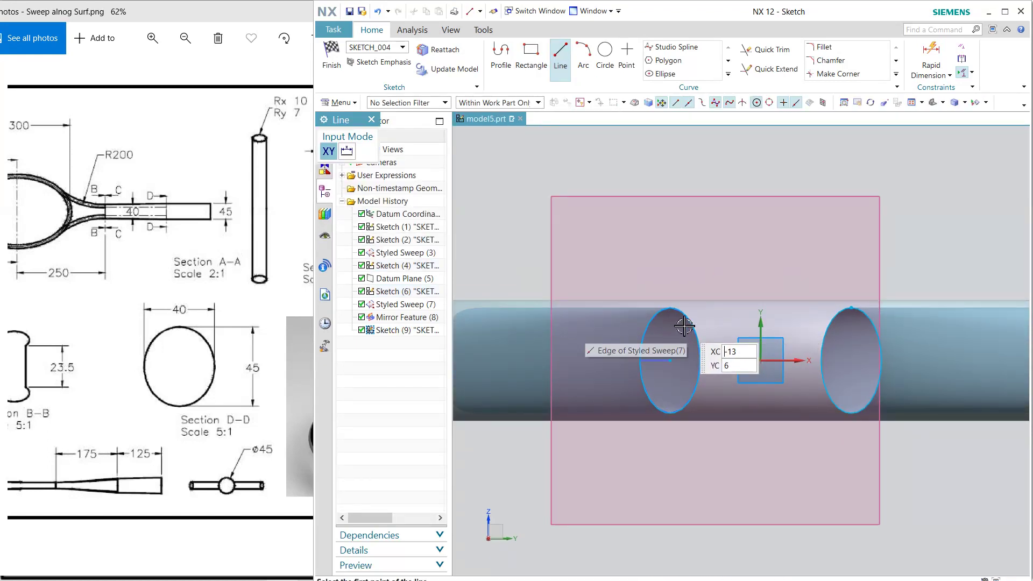
left_click(683, 321)
left_click(845, 303)
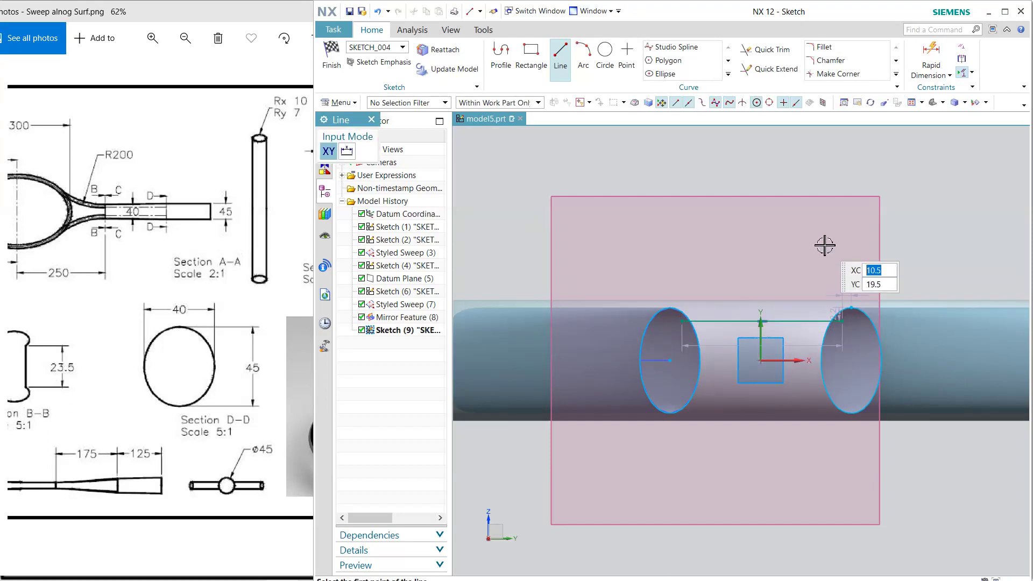
key("Escape")
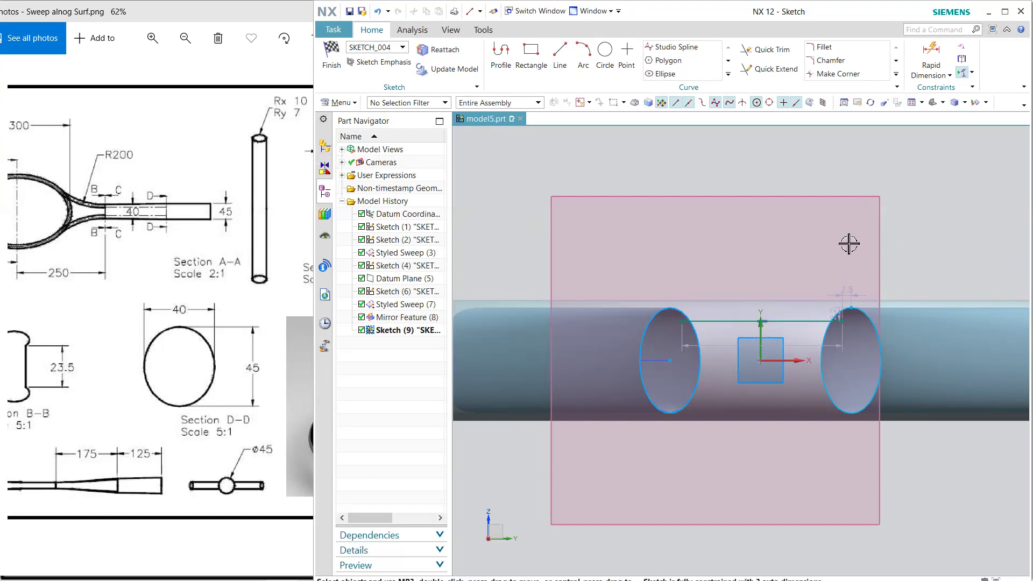
Mirror the upper connecting line about the sketch's horizontal axis and trim the line ends back to the ellipses.
left_click(729, 75)
left_click(678, 92)
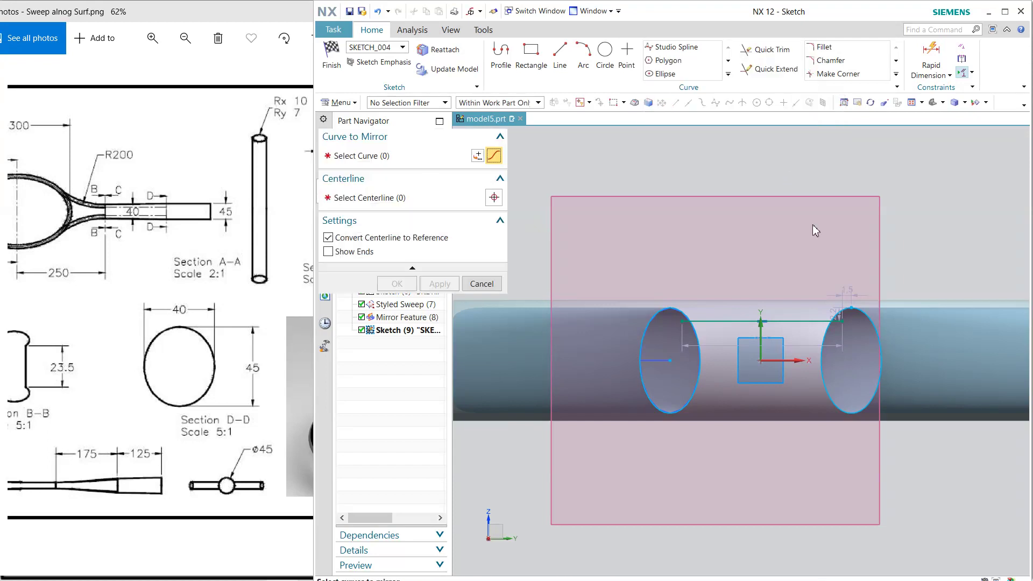
left_click(424, 206)
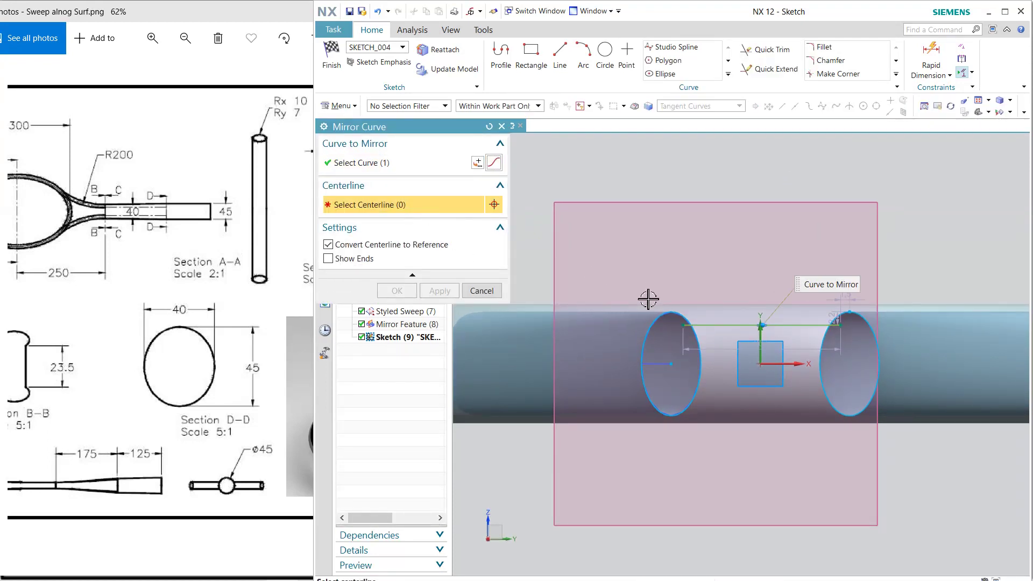
left_click(794, 366)
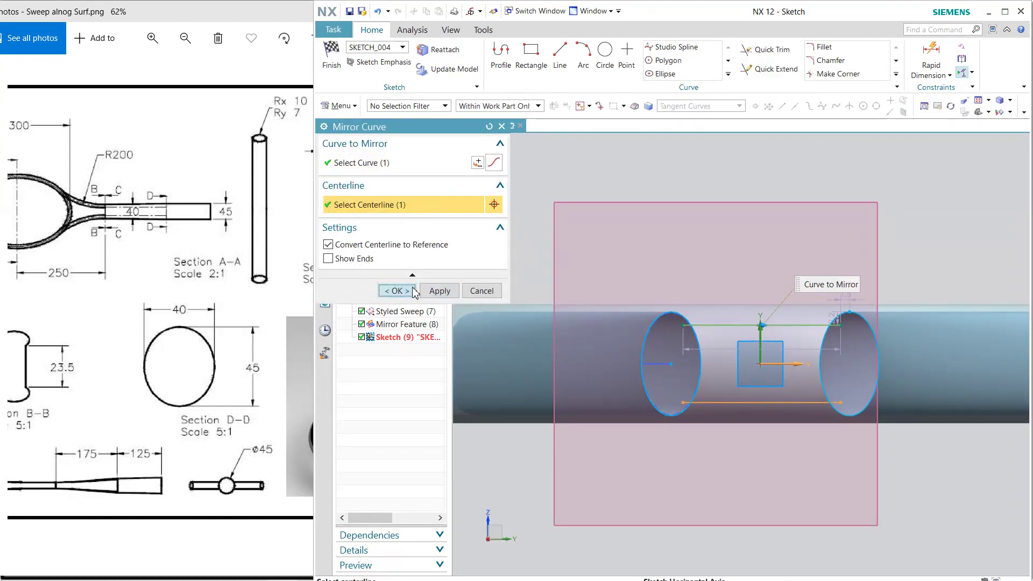
left_click(396, 291)
left_click(766, 51)
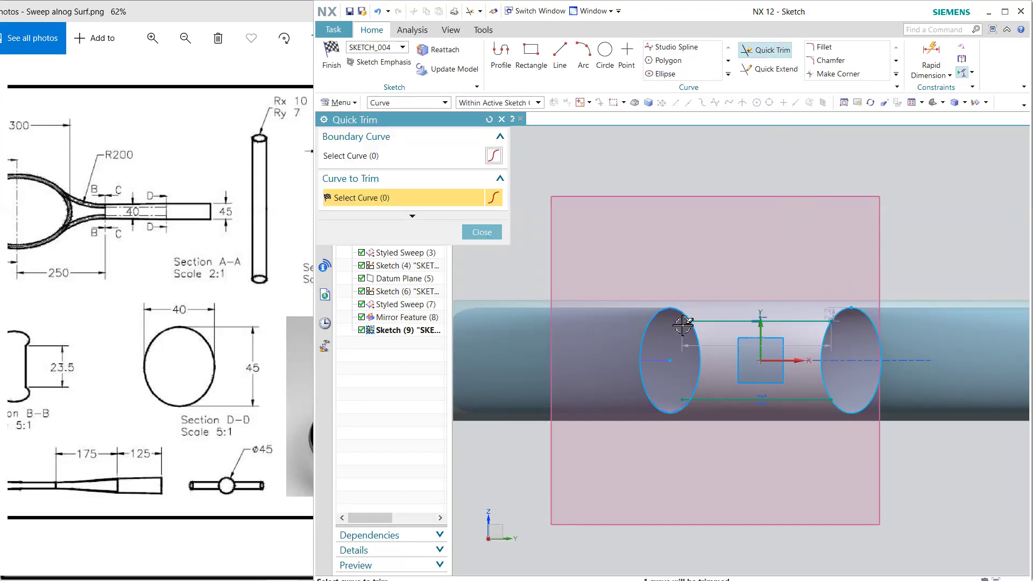
key("Escape")
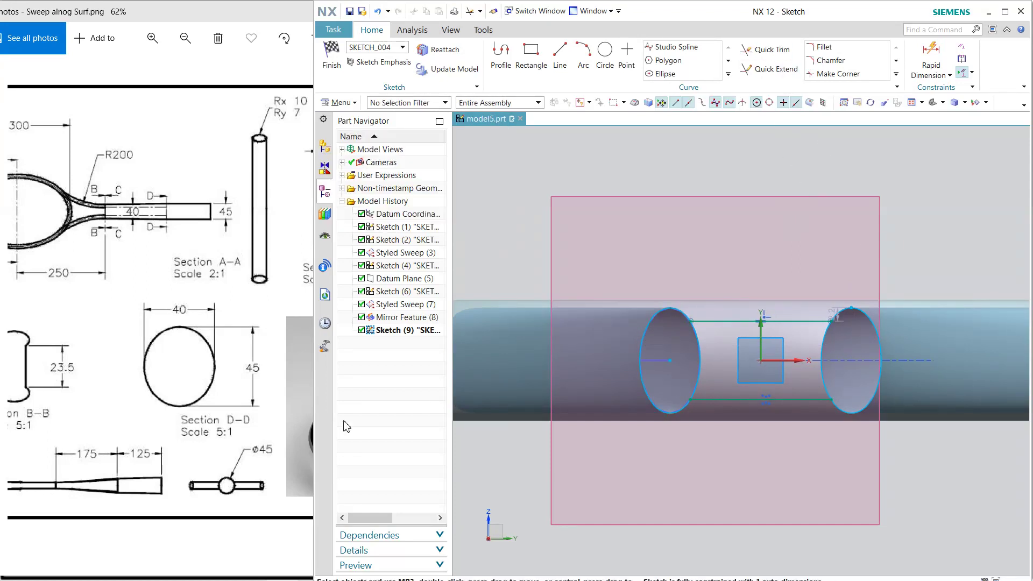
Dimension the upper connecting line to 23.5 mm, trim away the inner arcs of both ellipses, and finish the sketch.
left_click(249, 445)
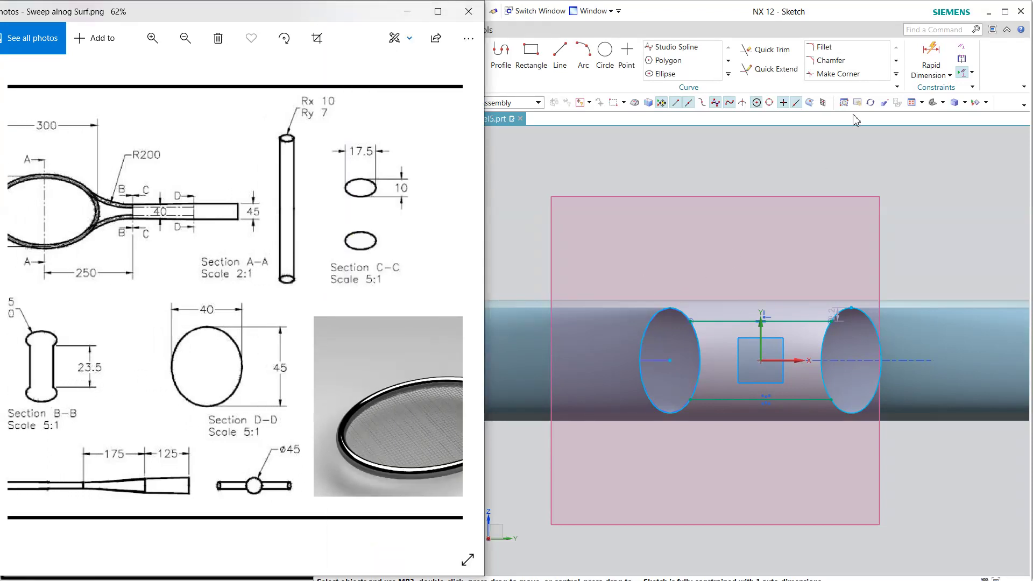
left_click(931, 56)
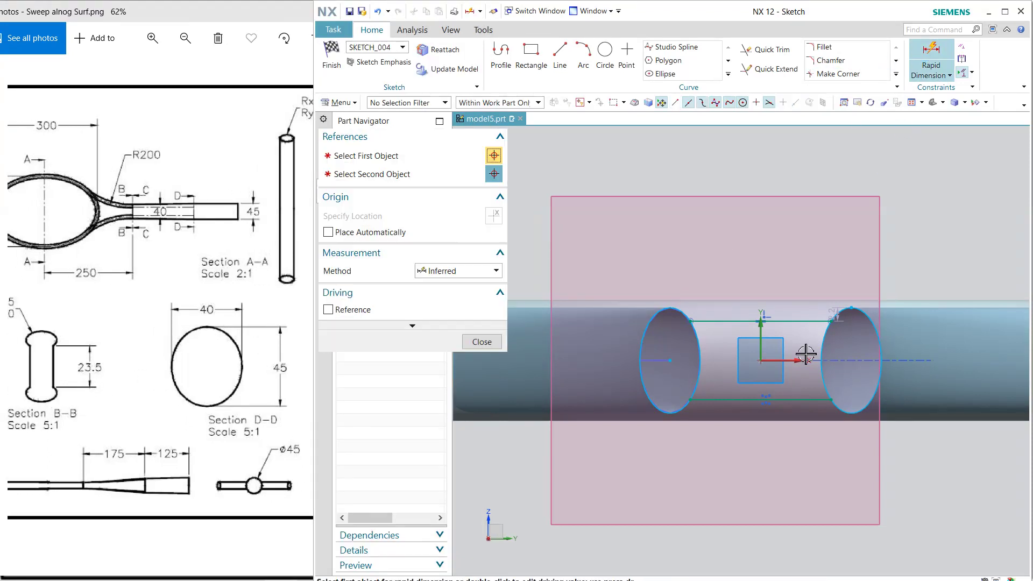
left_click(797, 322)
left_click(791, 171)
type("2")
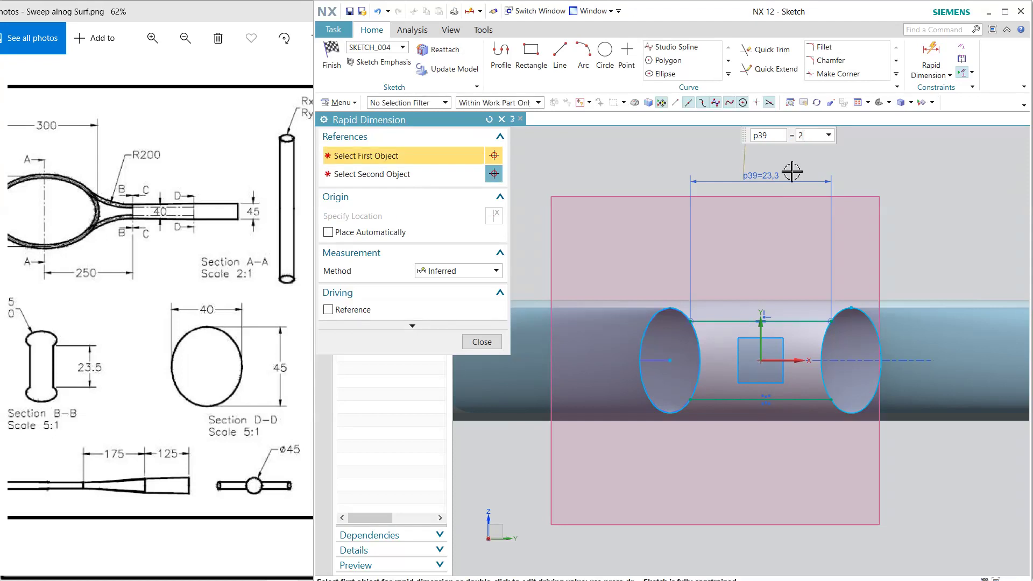
type("3.5")
key("Return")
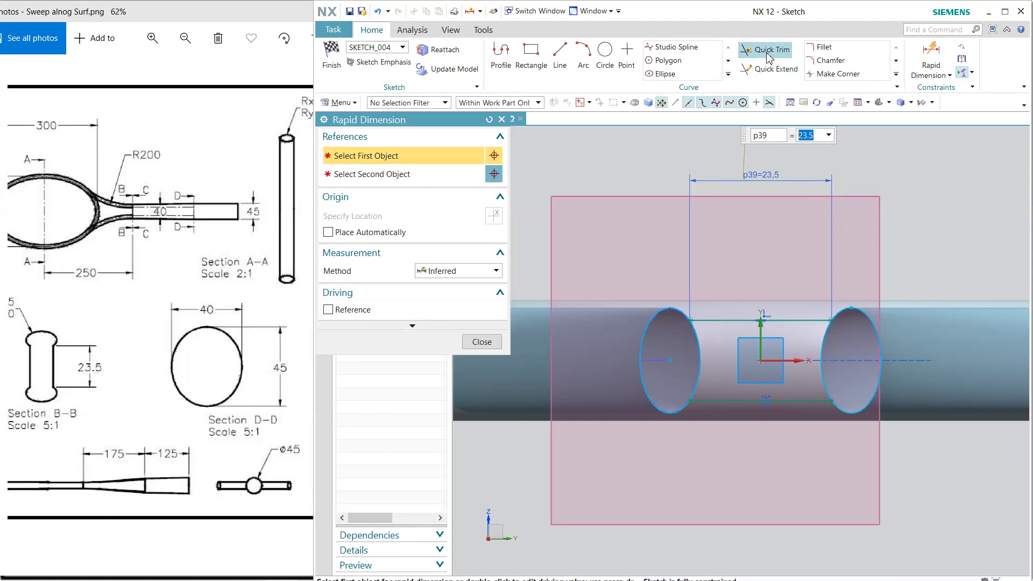
left_click(770, 53)
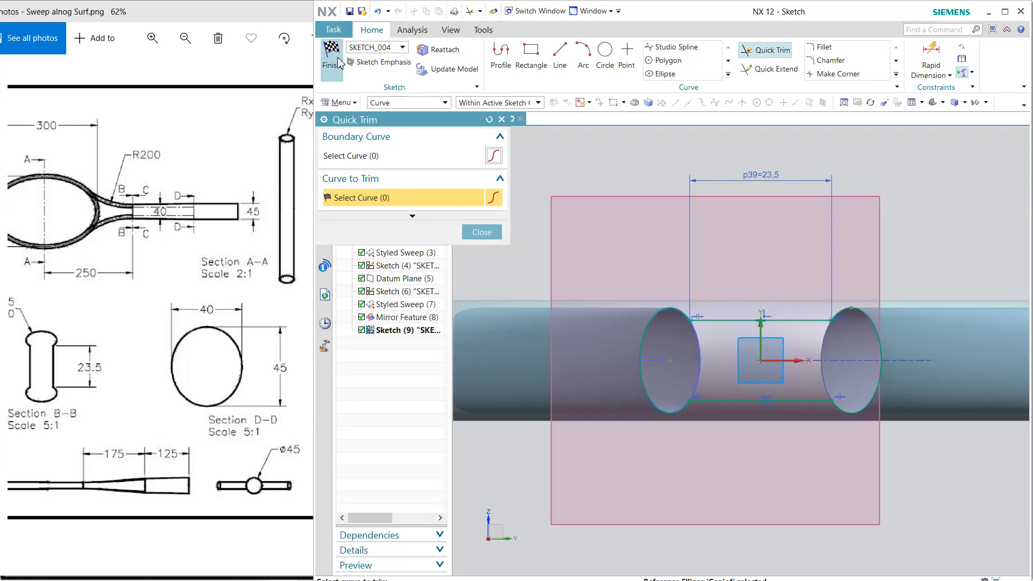
key("ctrl+q")
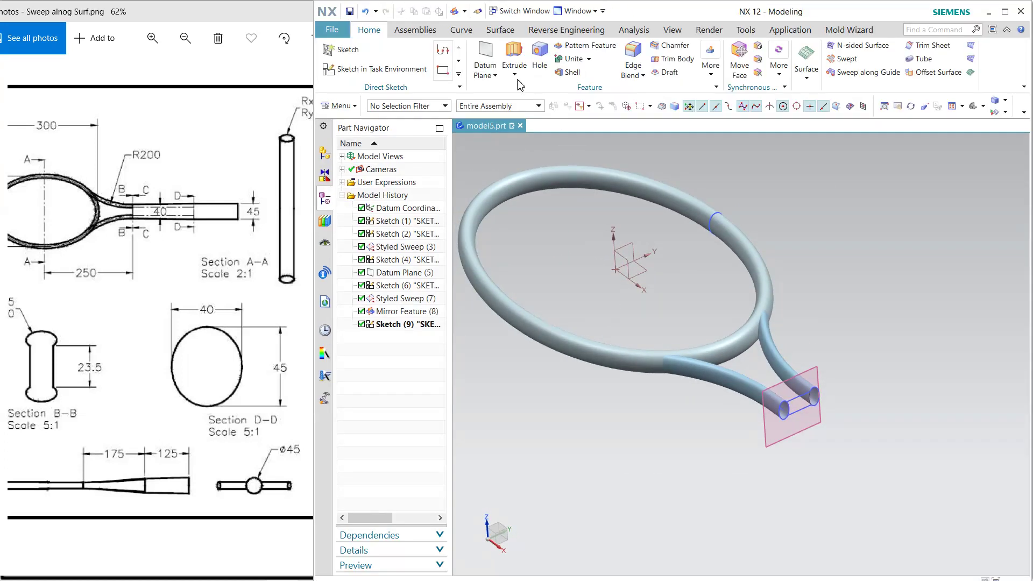
Create a datum plane offset 175 mm from the arm-end plane and start a sketch on it with the Y axis as horizontal reference.
left_click(818, 376)
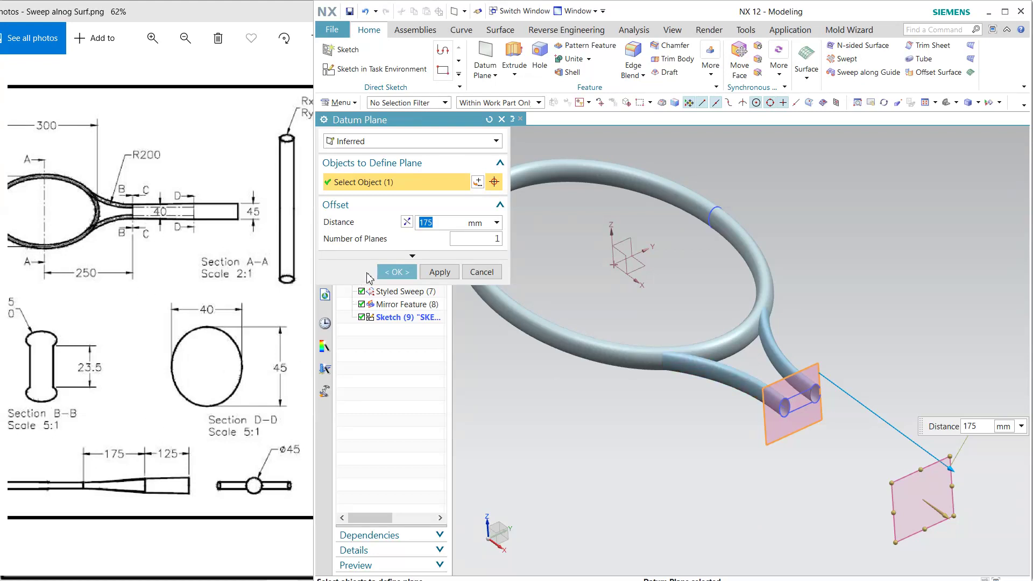
left_click(384, 273)
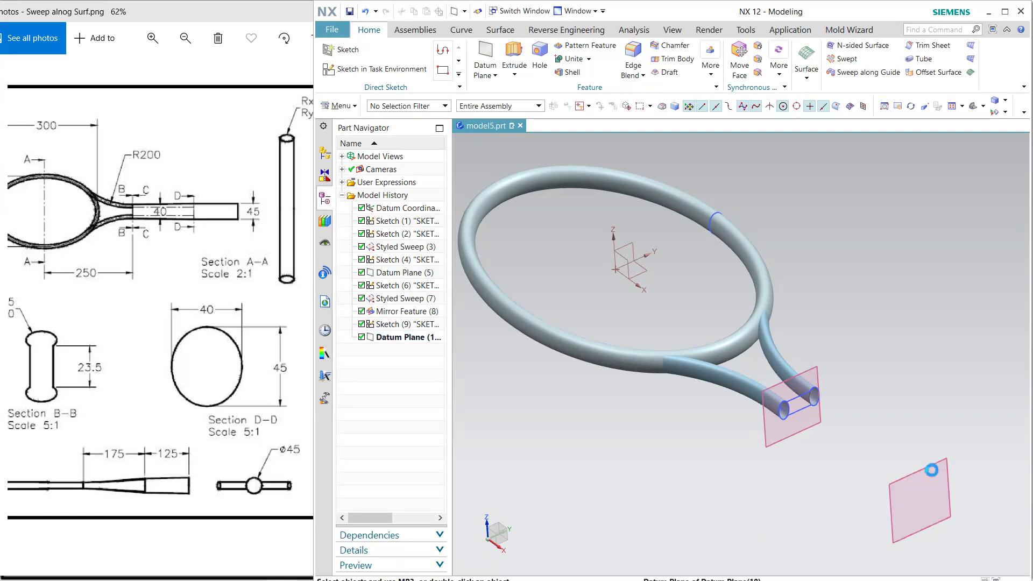
left_click(936, 467)
left_click(928, 452)
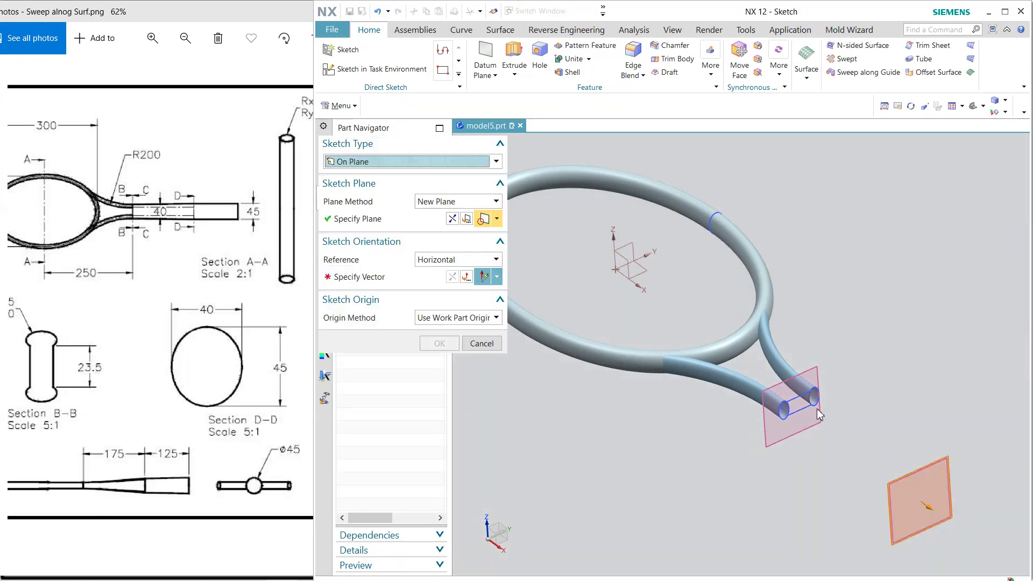
left_click(435, 273)
left_click(774, 345)
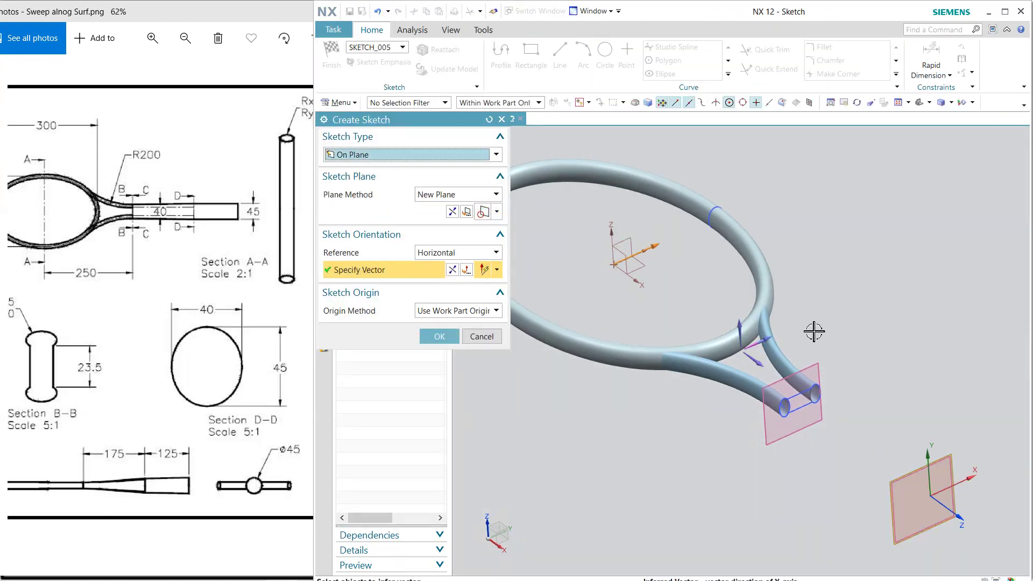
middle_click(814, 330)
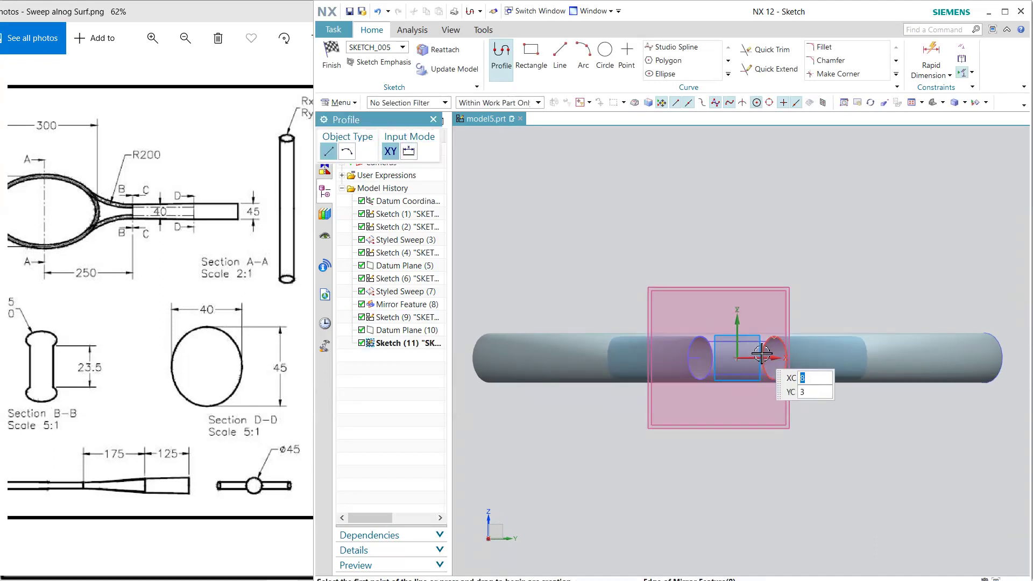
Sketch an ellipse centred on the origin with a 20 mm major radius and 22.5 mm minor radius, and finish the sketch.
left_click(665, 74)
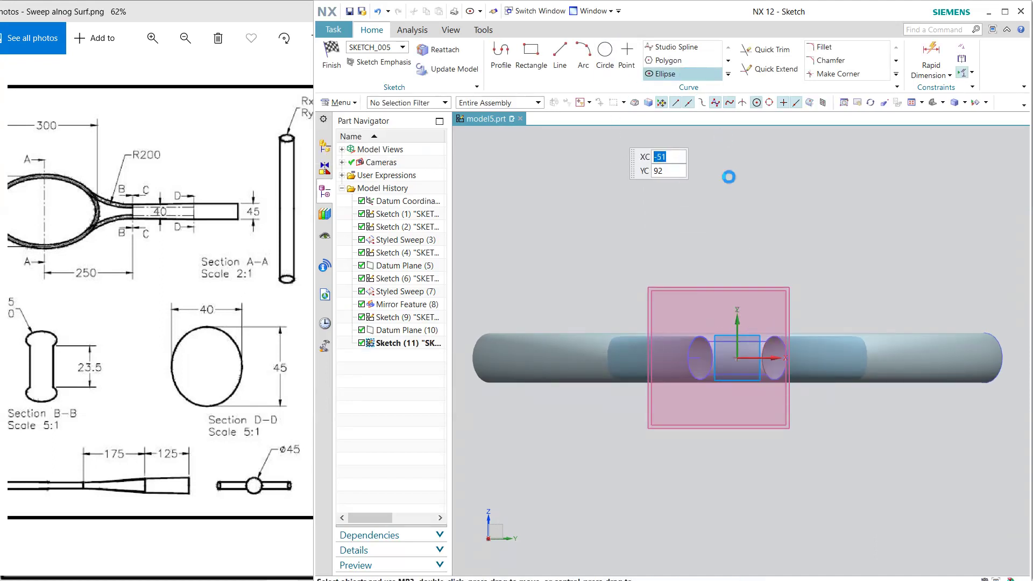
left_click(737, 357)
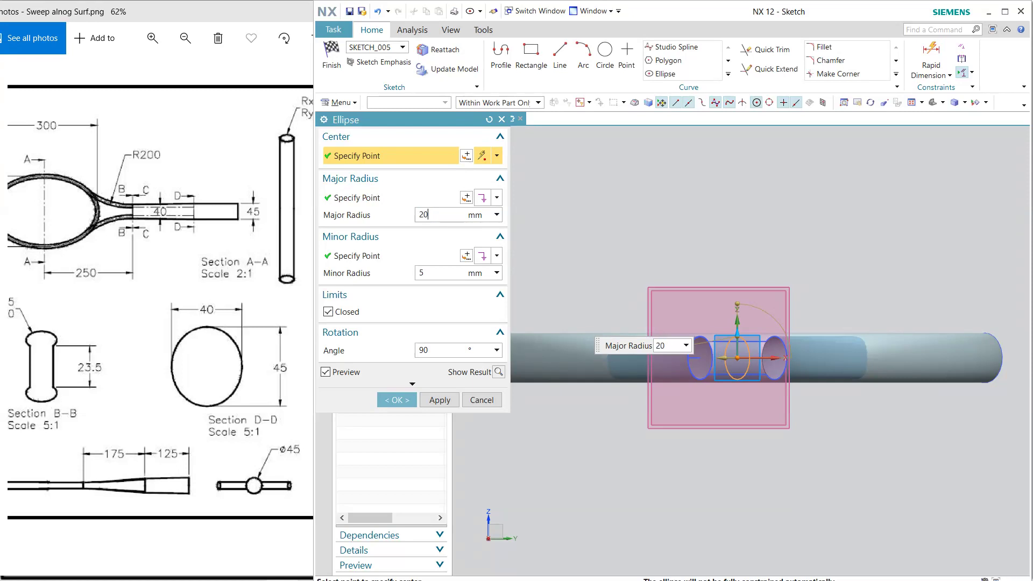
type("20")
key("Return")
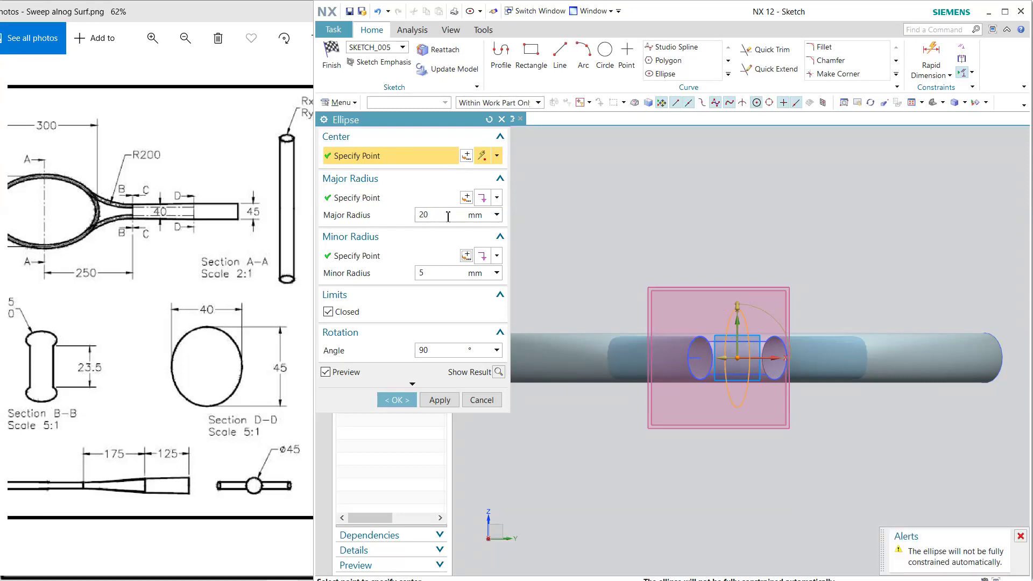
key("Tab")
type("22.5")
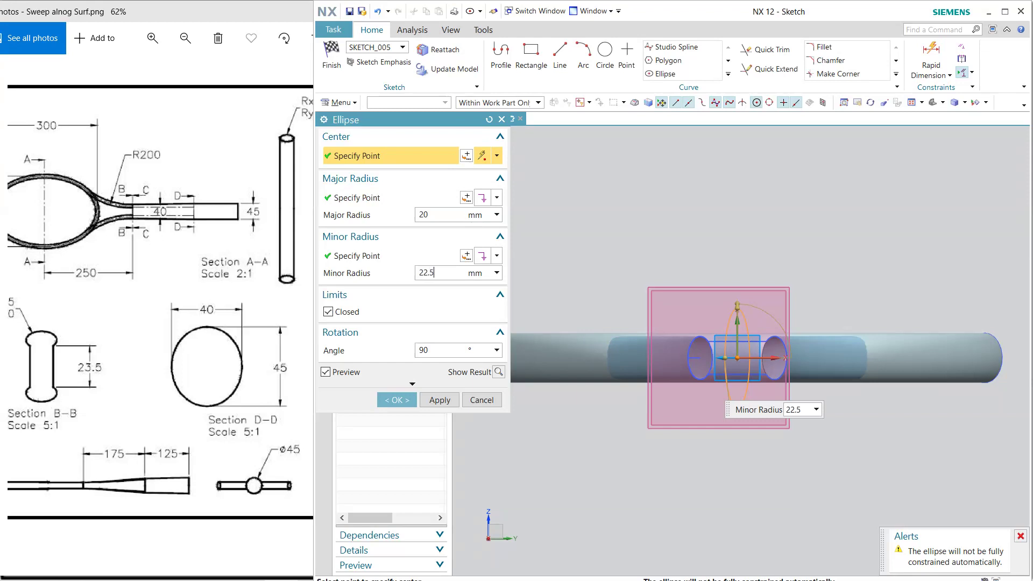
key("Return")
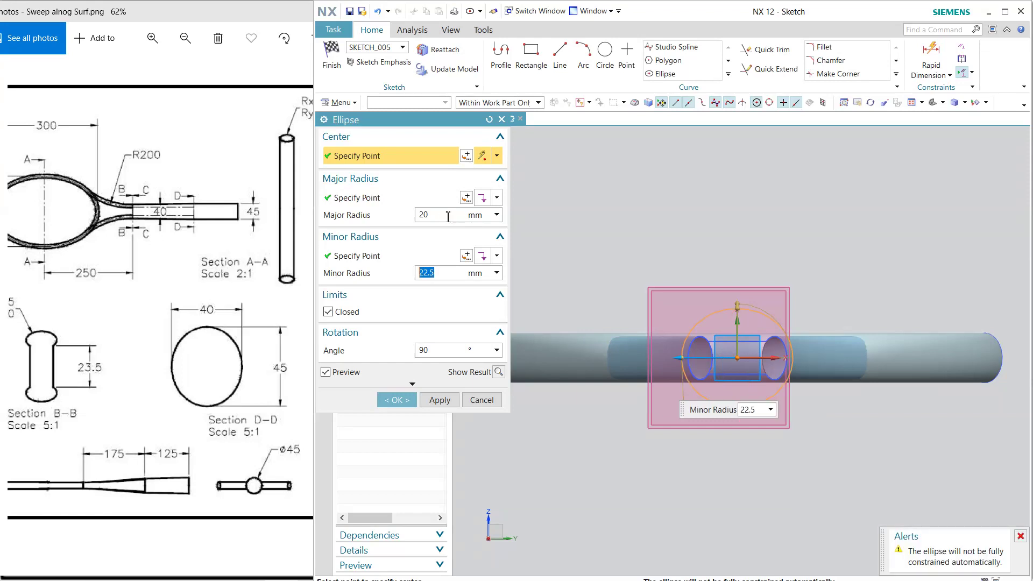
left_click(398, 399)
key("Home")
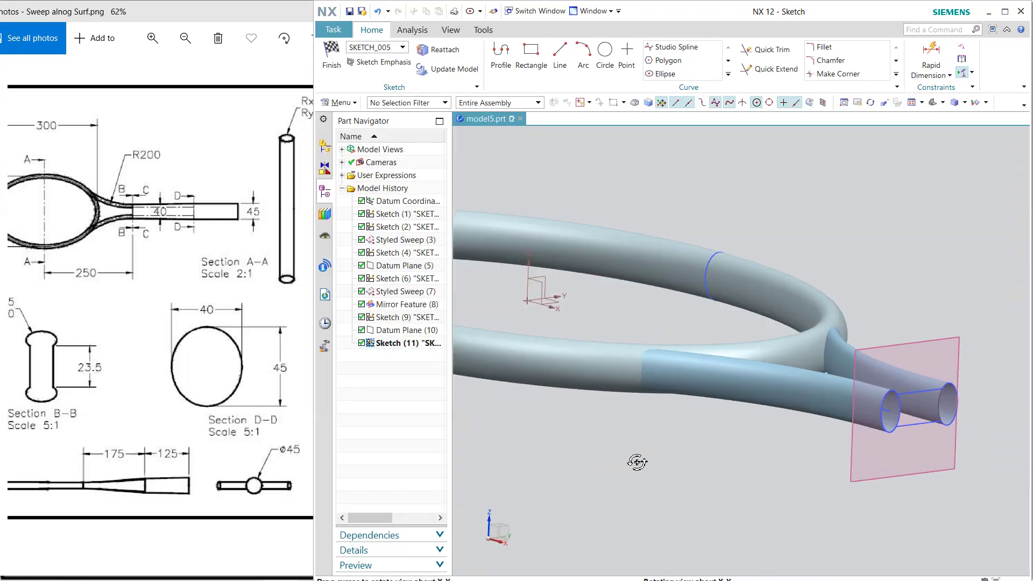
scroll(636, 467, "down", 4)
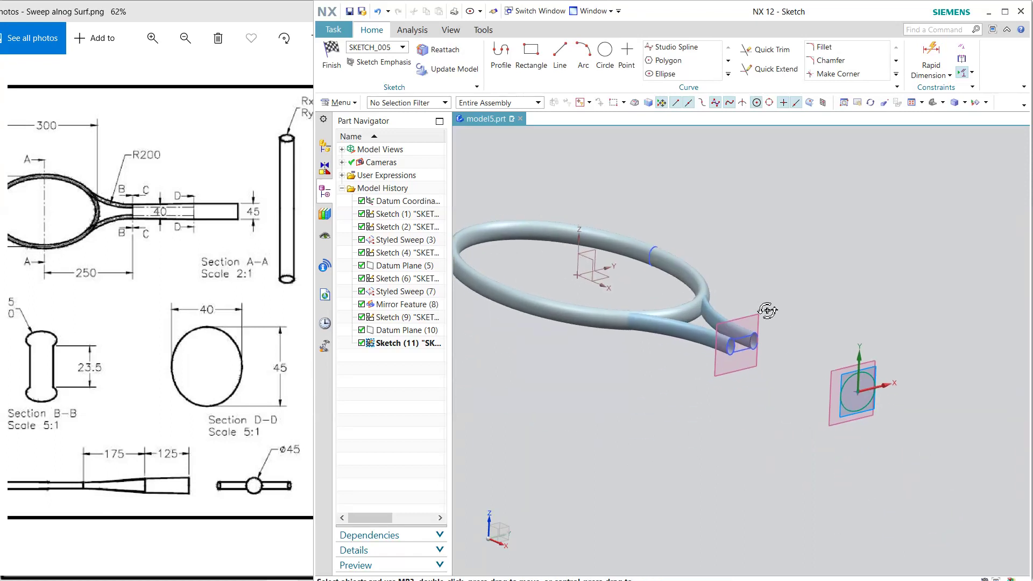
key("ctrl+q")
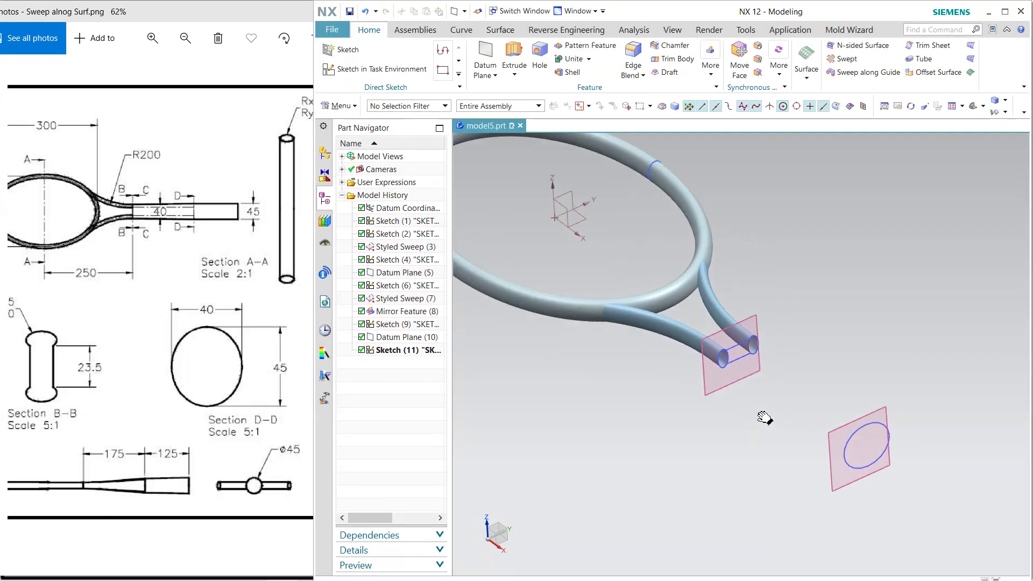
Set up a Through Curves solid from the throat section to the handle ellipse, reversing the ellipse's direction to remove the twist.
left_click(971, 46)
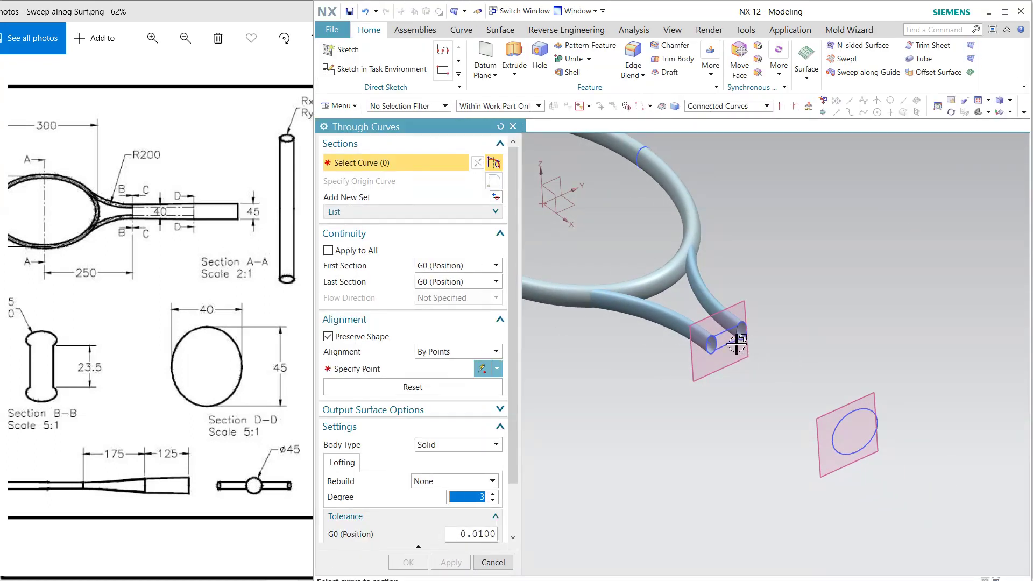
scroll(736, 344, "up", 2)
left_click(711, 323)
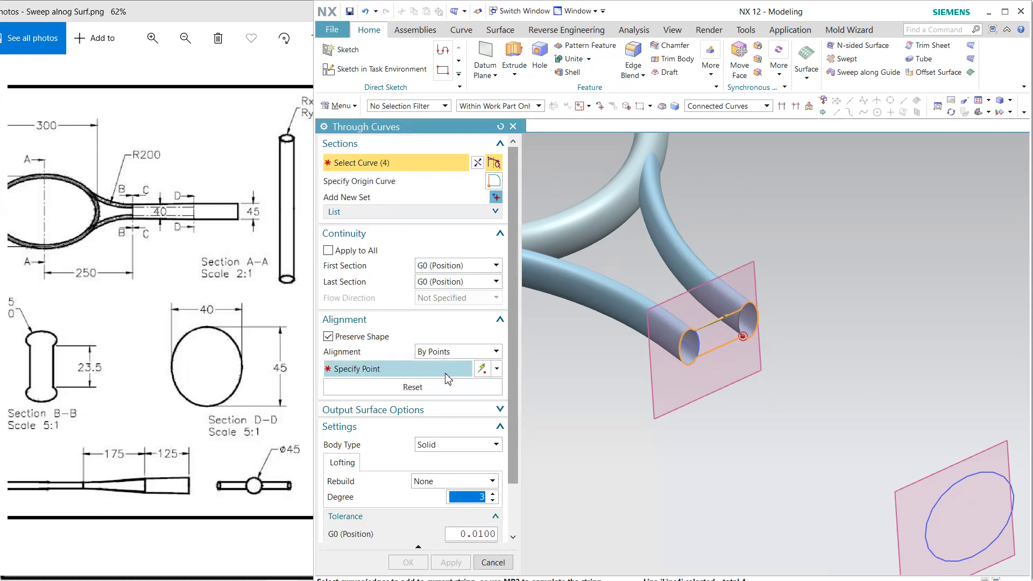
left_click(495, 198)
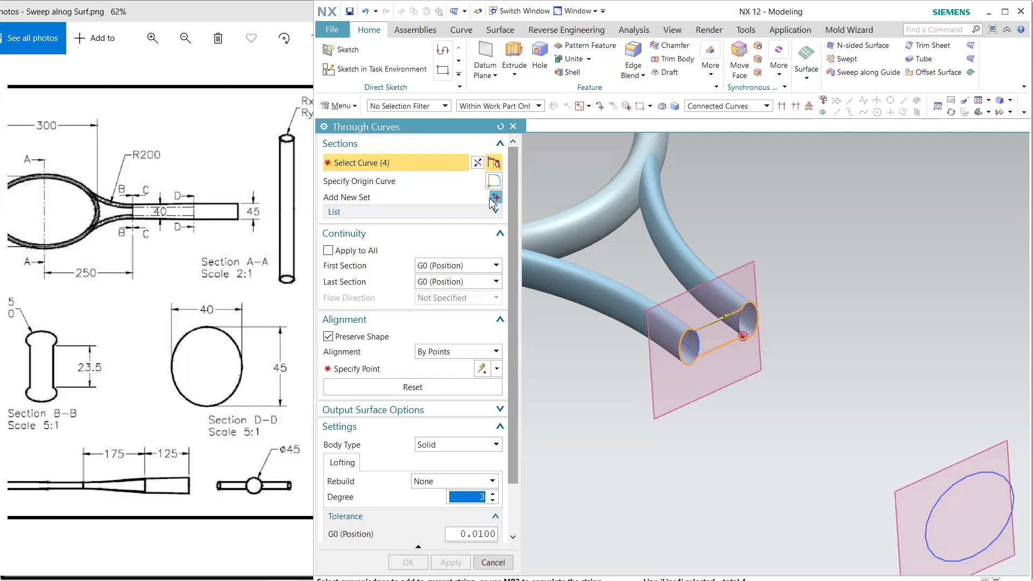
left_click(934, 502)
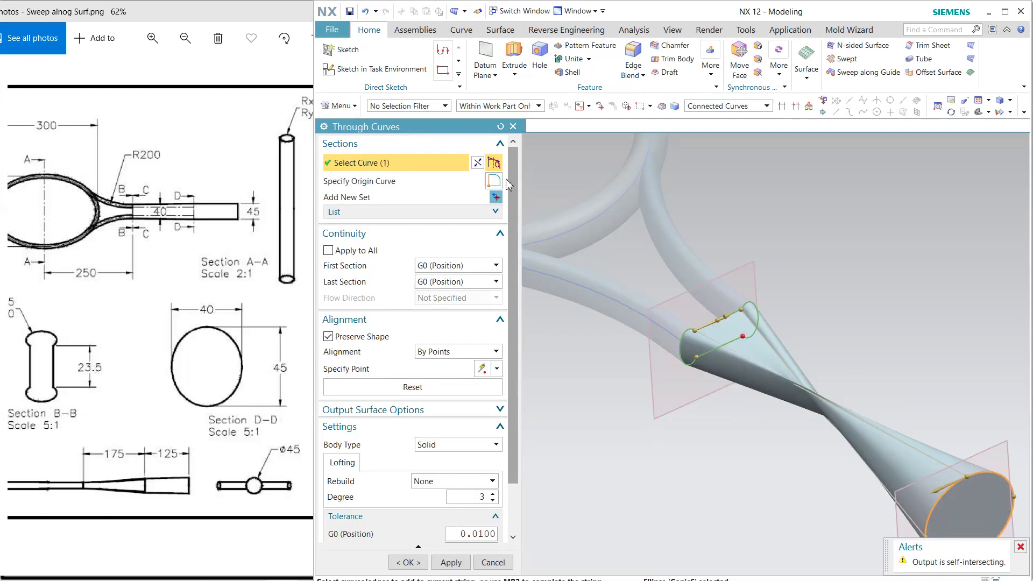
left_click(478, 163)
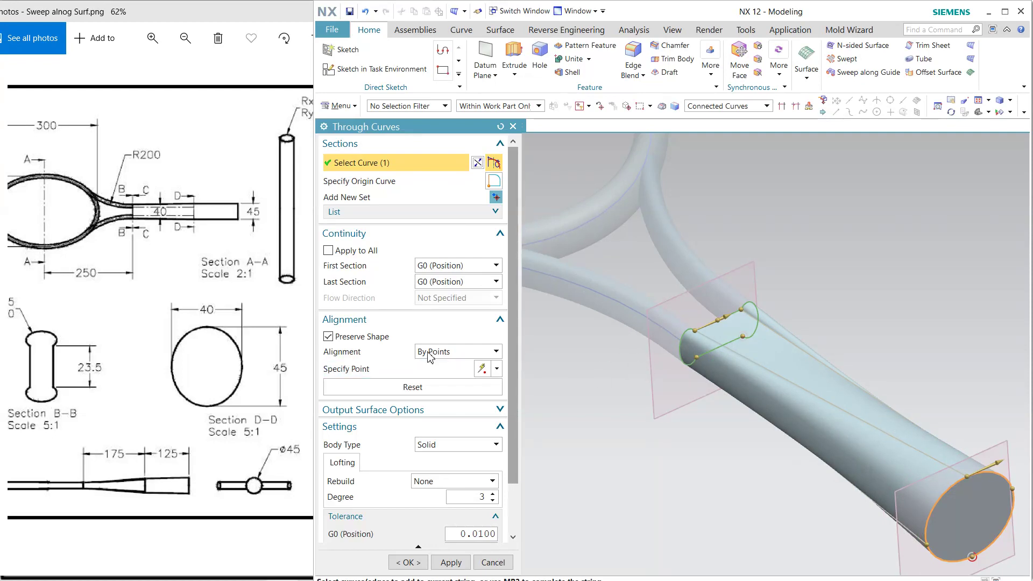
Try shifting the alignment points on the handle ellipse, and reset the alignment.
middle_click_drag(827, 351, 823, 302)
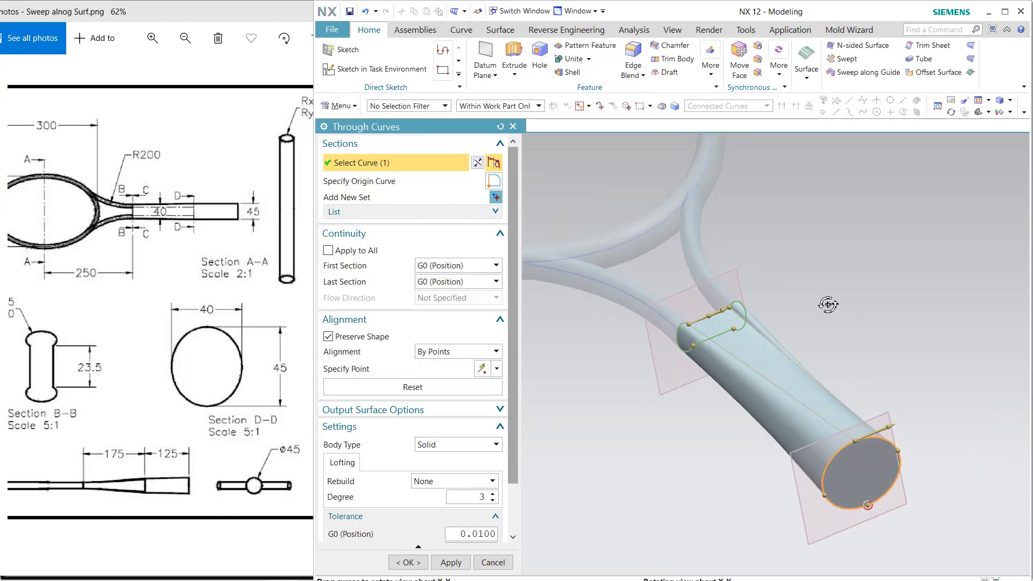
left_click(857, 440)
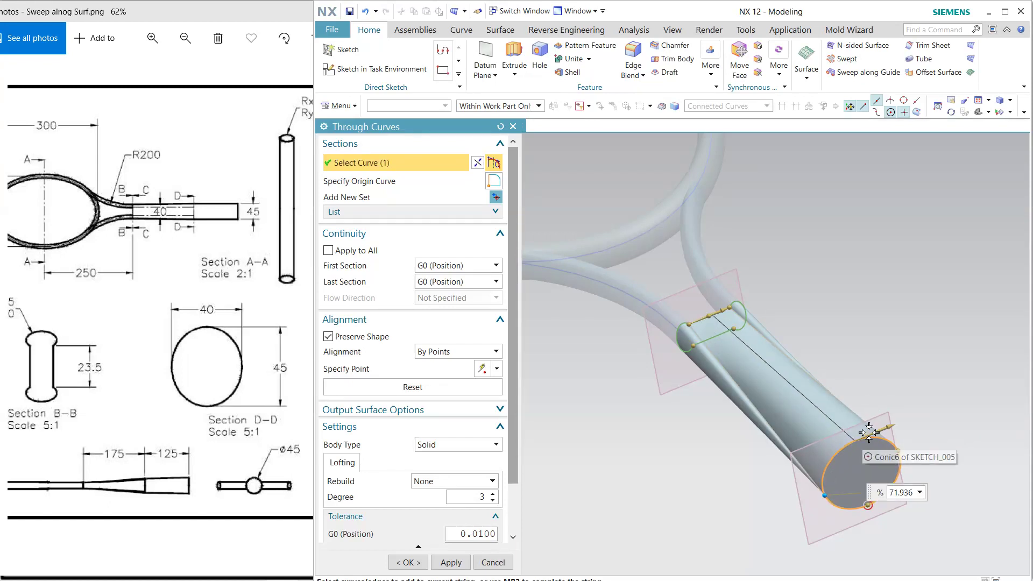
middle_click(854, 442)
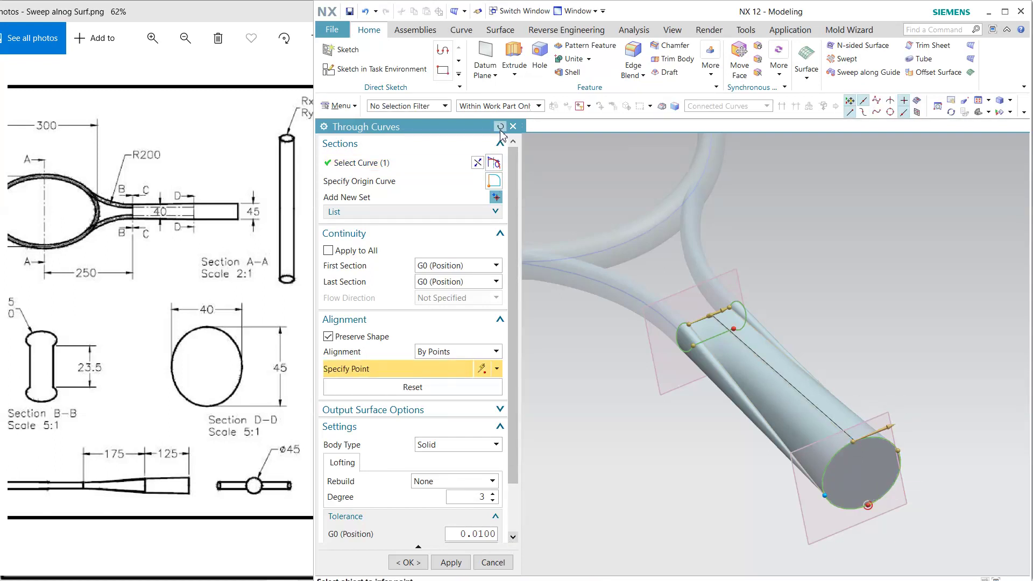
left_click(416, 387)
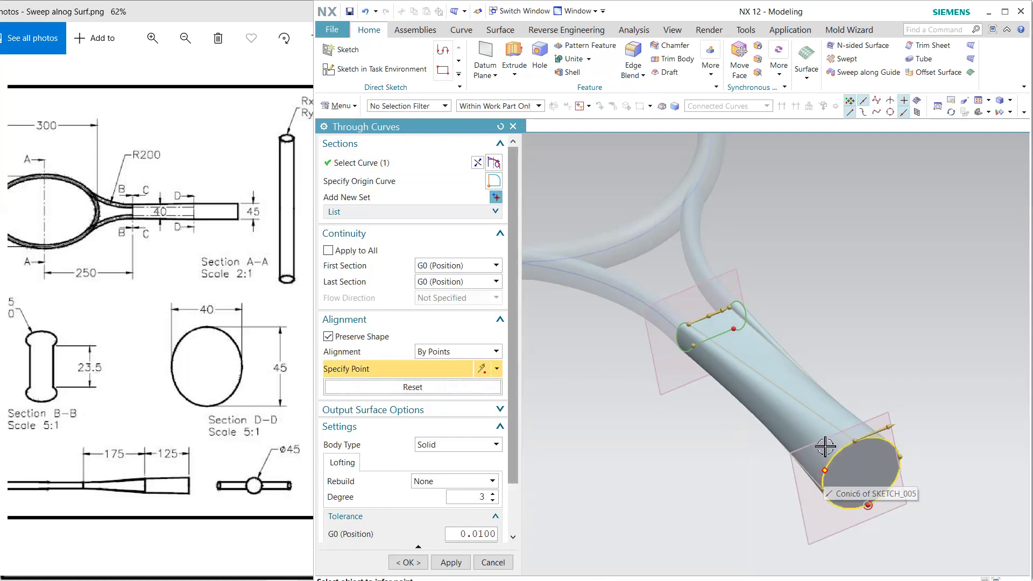
Reposition the alignment points around the handle ellipse, placing them at about 93%, 37% and 57% to straighten the loft.
middle_click_drag(825, 447, 829, 353)
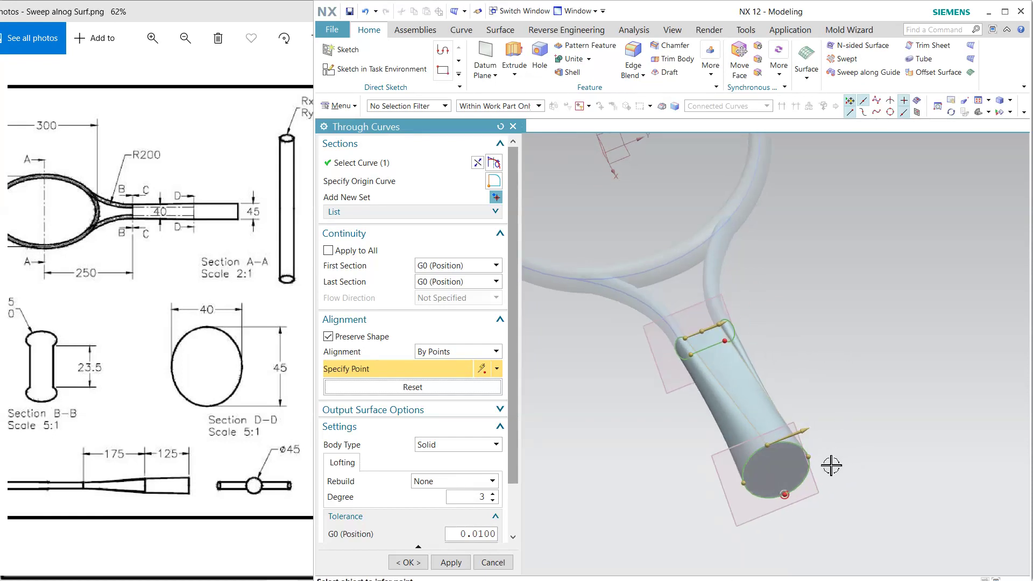
left_click_drag(815, 458, 743, 486)
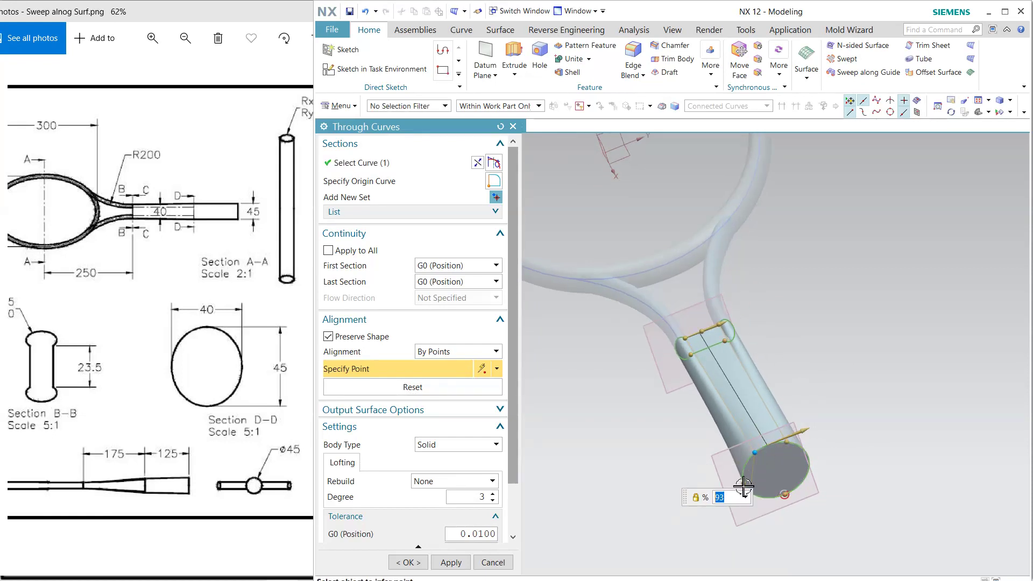
middle_click_drag(665, 478, 642, 176)
middle_click_drag(825, 497, 791, 339, "shift")
scroll(790, 338, "up", 3)
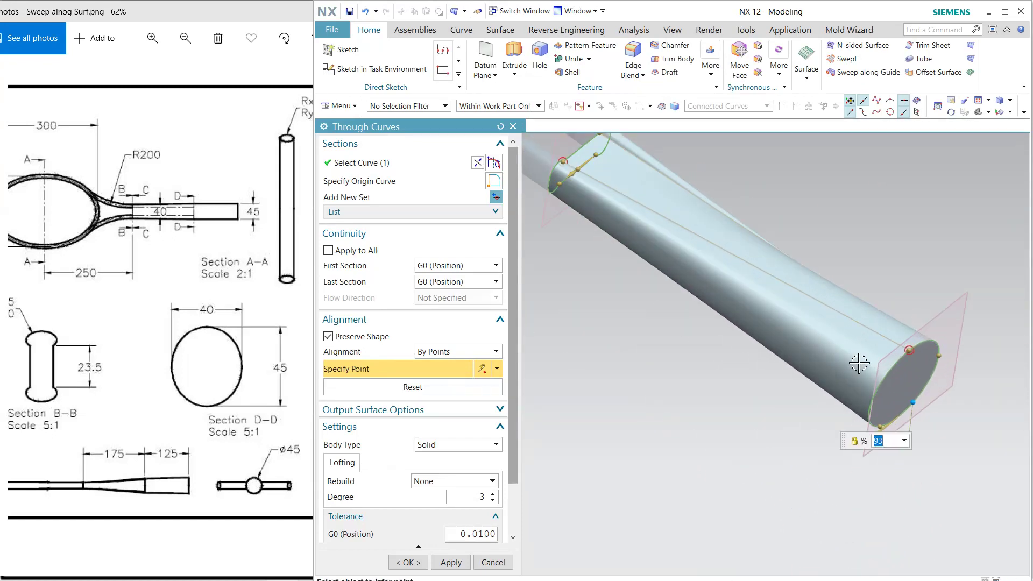
left_click_drag(916, 357, 882, 379)
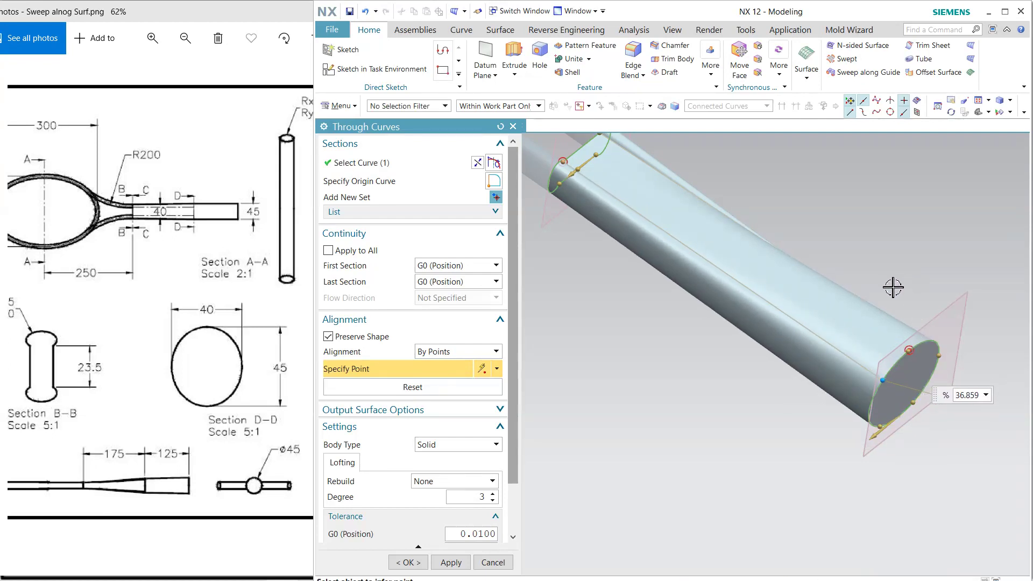
middle_click_drag(892, 287, 878, 390)
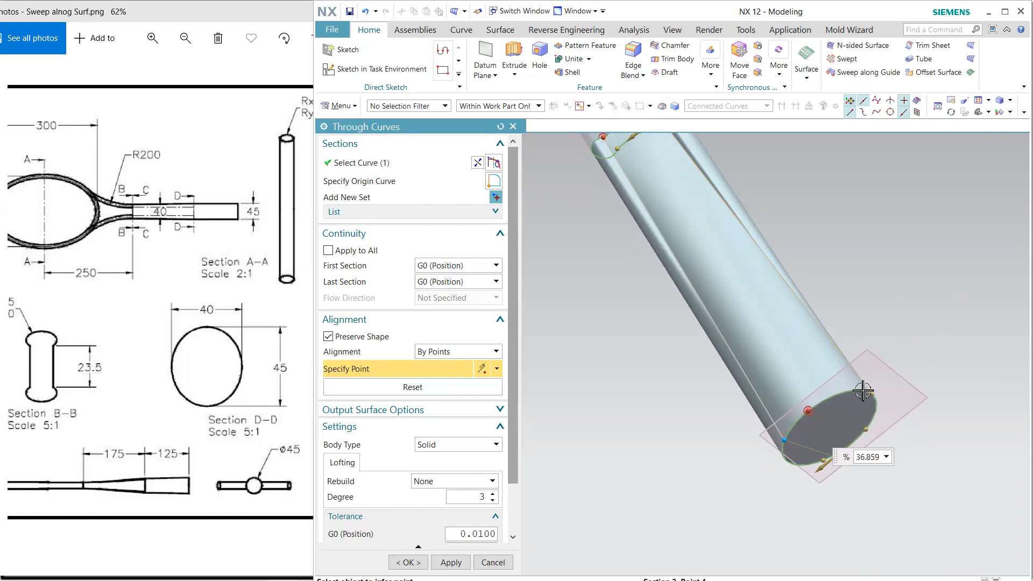
left_click_drag(863, 391, 828, 398)
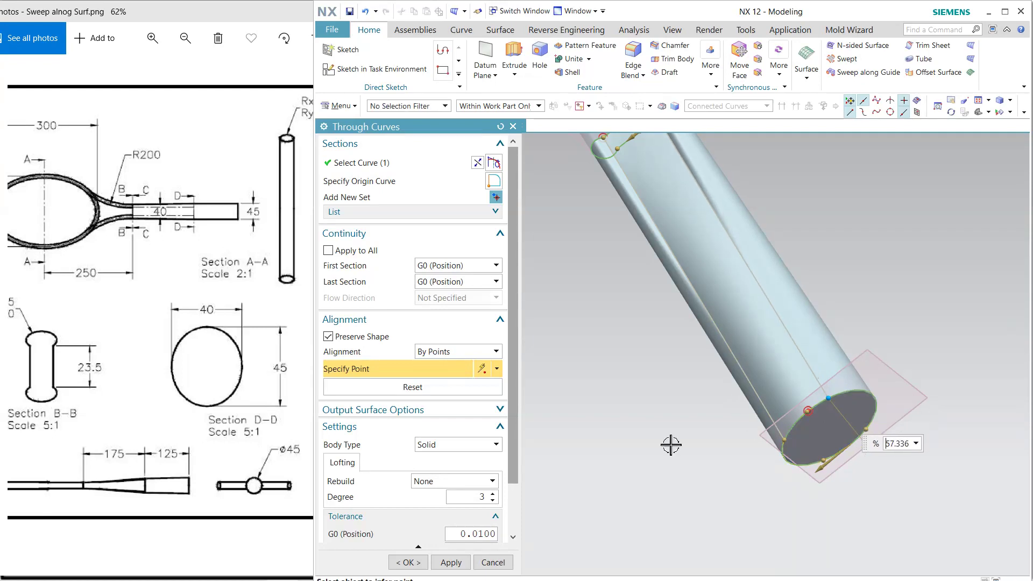
Fine-tune the handle ellipse's alignment points to about 40% and 90% so the loft lines run straight from the throat section.
middle_click_drag(671, 445, 699, 428)
key("F8")
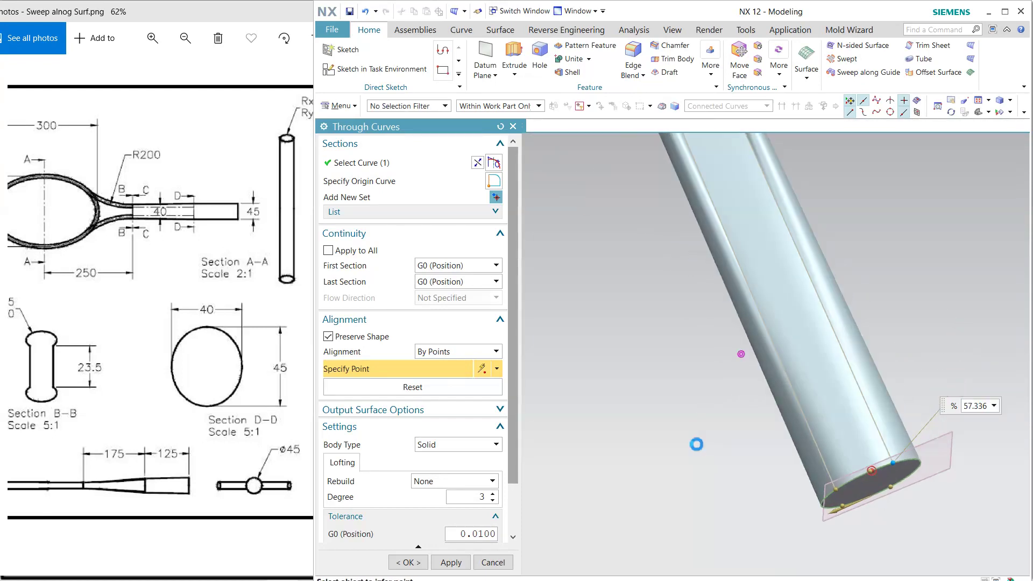
middle_click_drag(697, 461, 675, 398)
left_click_drag(738, 442, 742, 441)
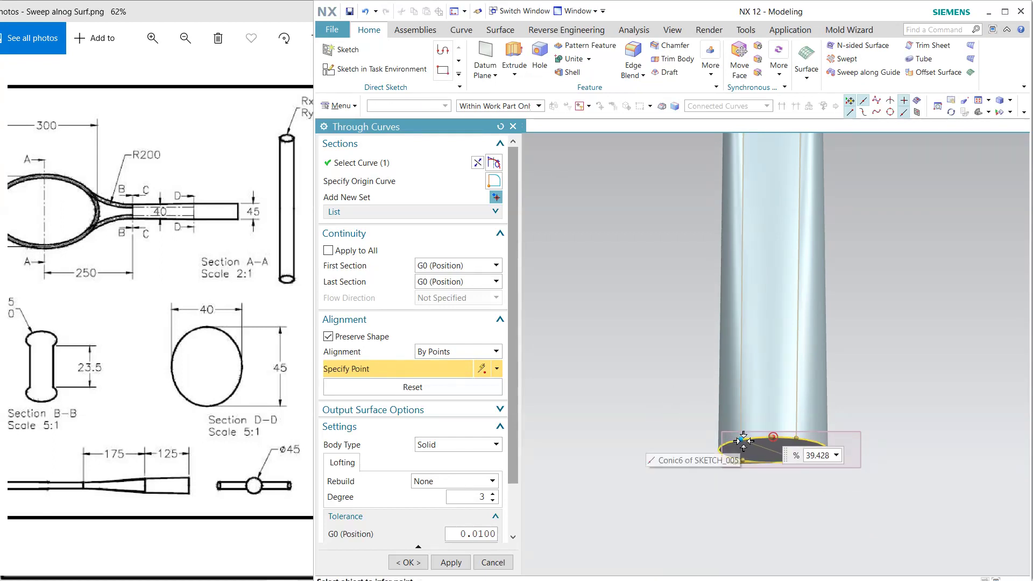
middle_click_drag(668, 434, 724, 316)
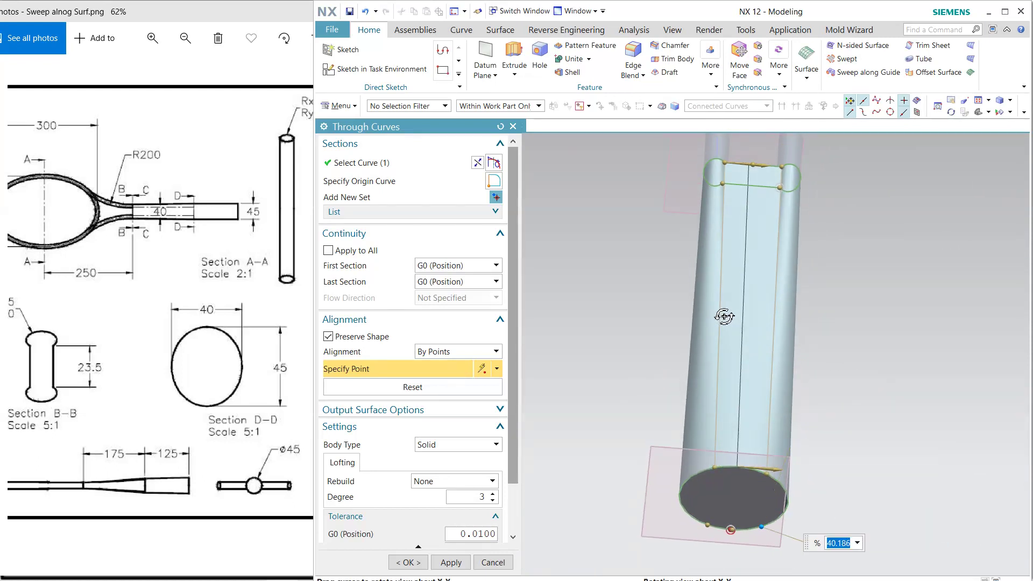
left_click(715, 472)
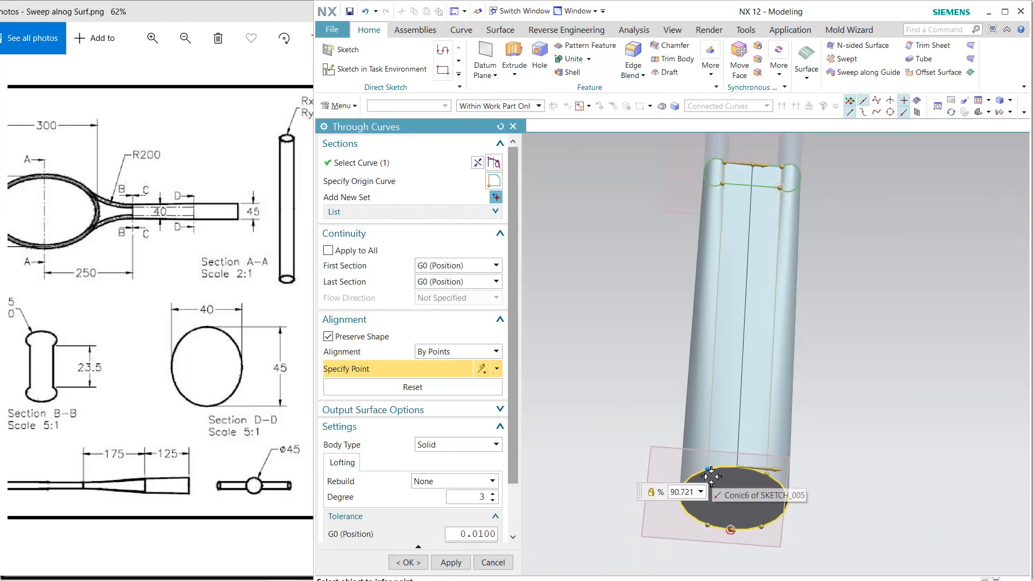
middle_click_drag(863, 451, 877, 420)
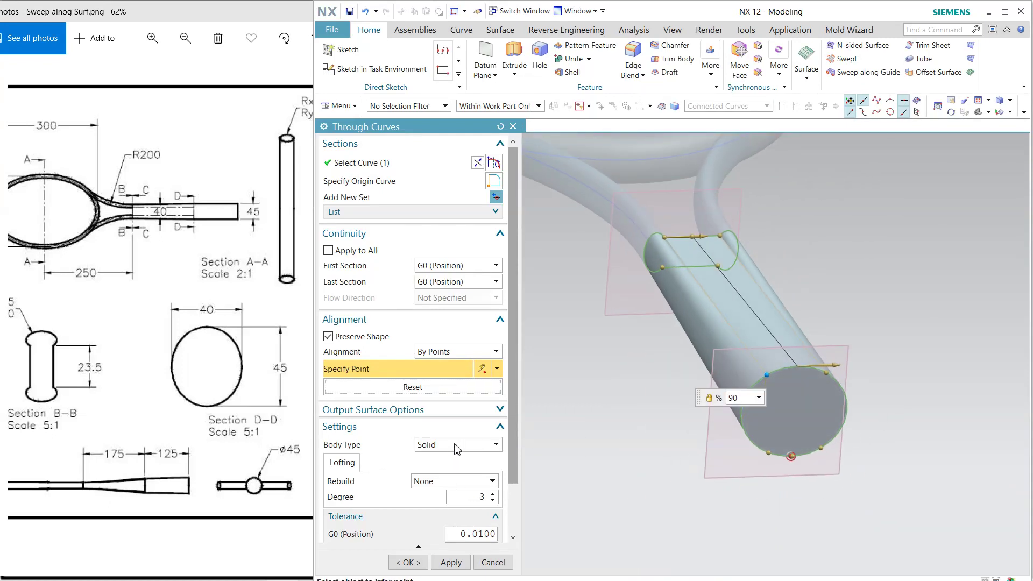
Set the loft's body type to Sheet and create the Through Curves surface.
left_click(457, 445)
left_click(441, 472)
left_click(408, 562)
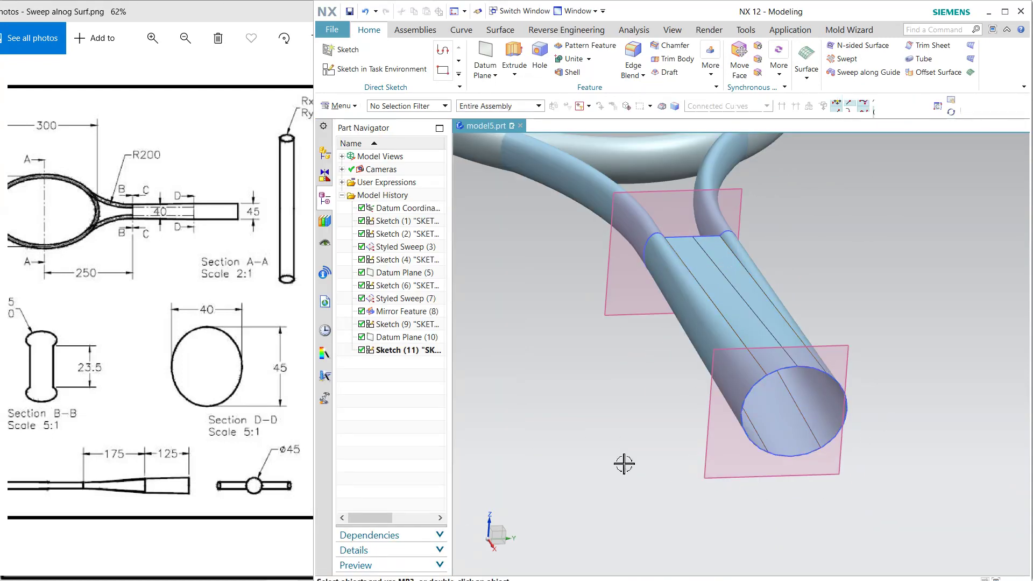
Close the throat end of the handle surface with a Bounded Plane on the four-curve throat section.
middle_click_drag(611, 426, 686, 506)
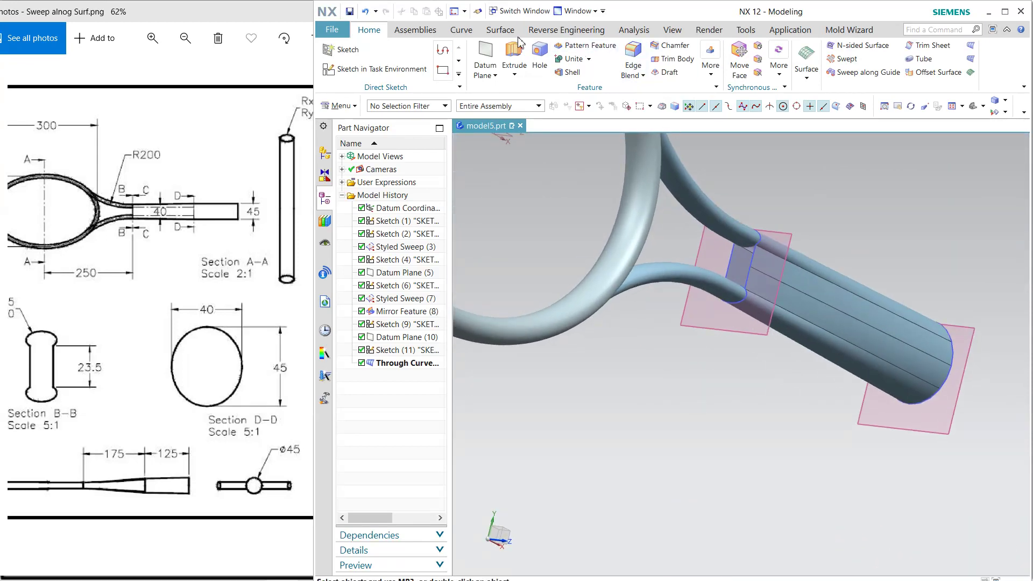
left_click(500, 32)
left_click(536, 65)
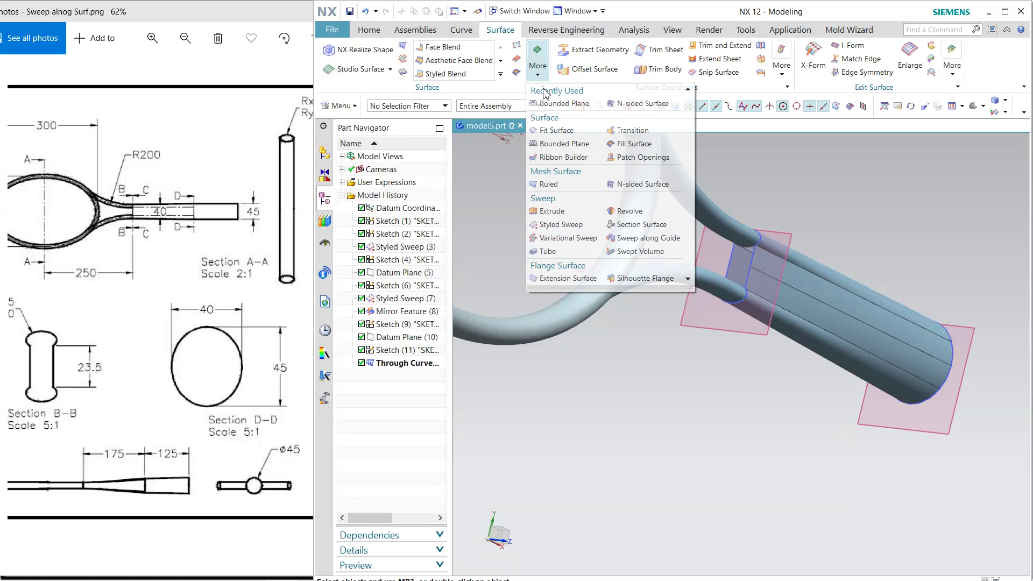
left_click(565, 149)
scroll(749, 280, "up", 2)
left_click(755, 281)
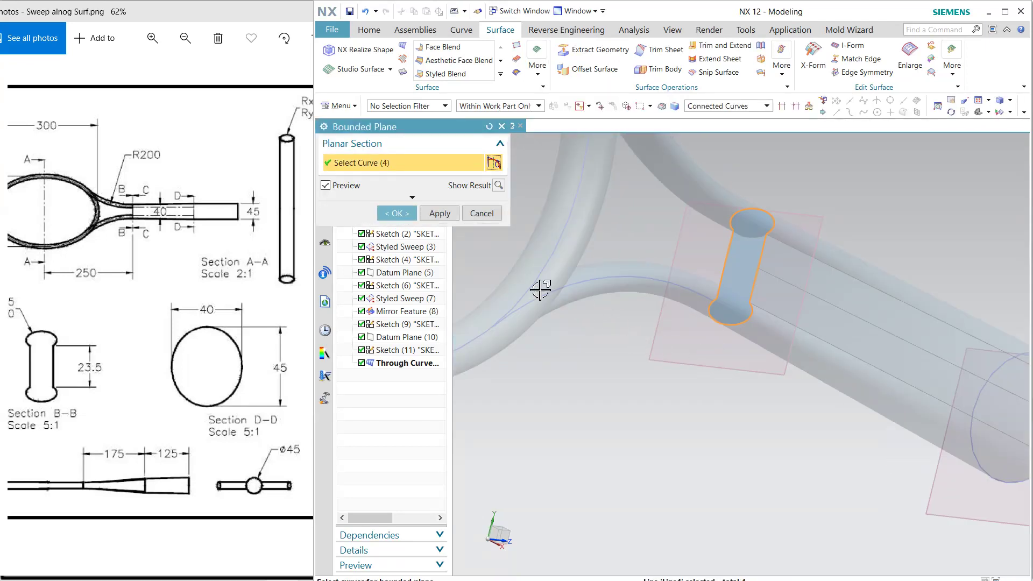
left_click(399, 214)
Create a datum plane offset 125 mm outward from the handle ellipse's plane.
scroll(694, 369, "down", 4)
middle_click_drag(715, 387, 699, 350)
scroll(699, 350, "down", 2)
left_click(369, 29)
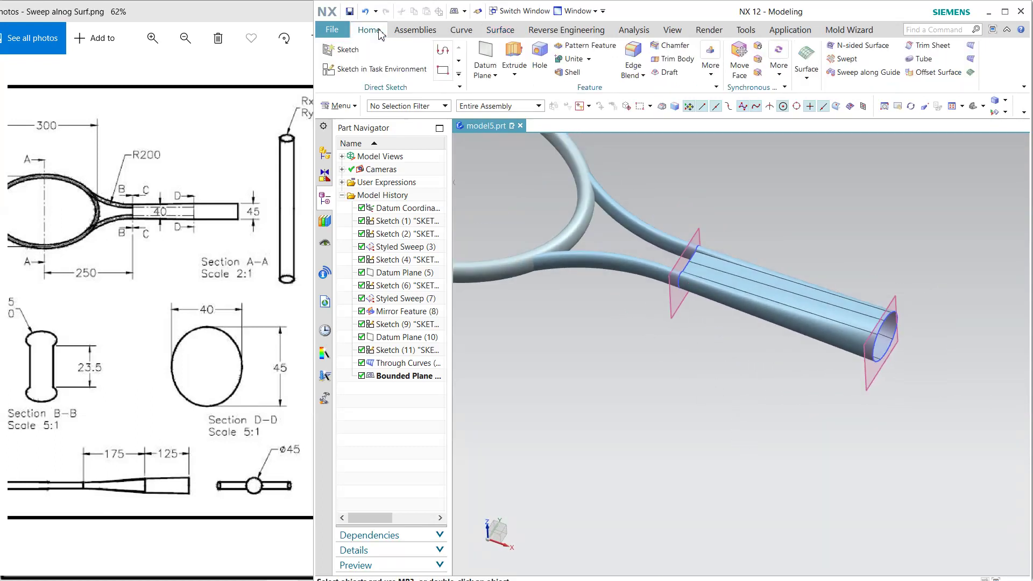
left_click(863, 397)
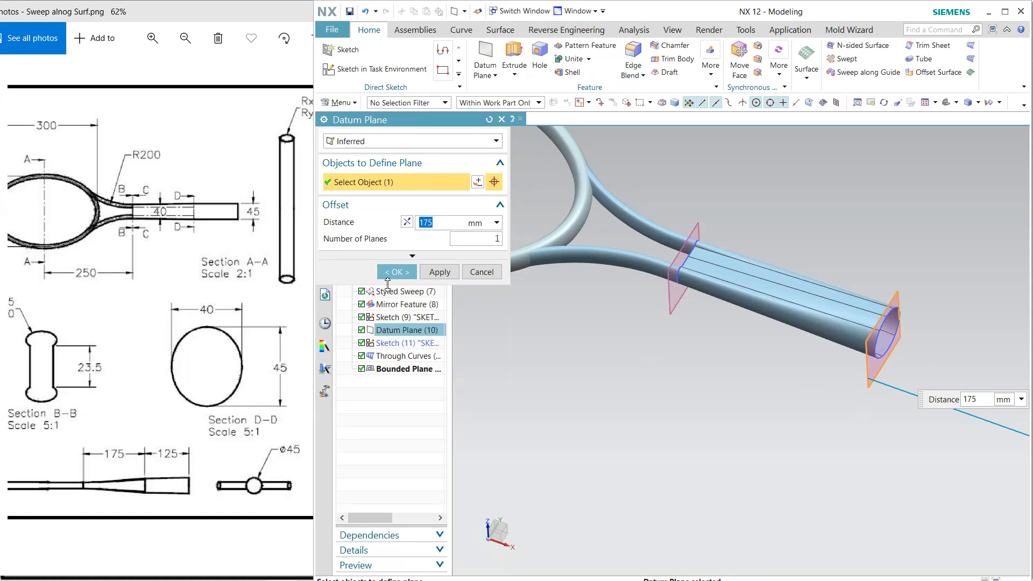
type("125")
key("Return")
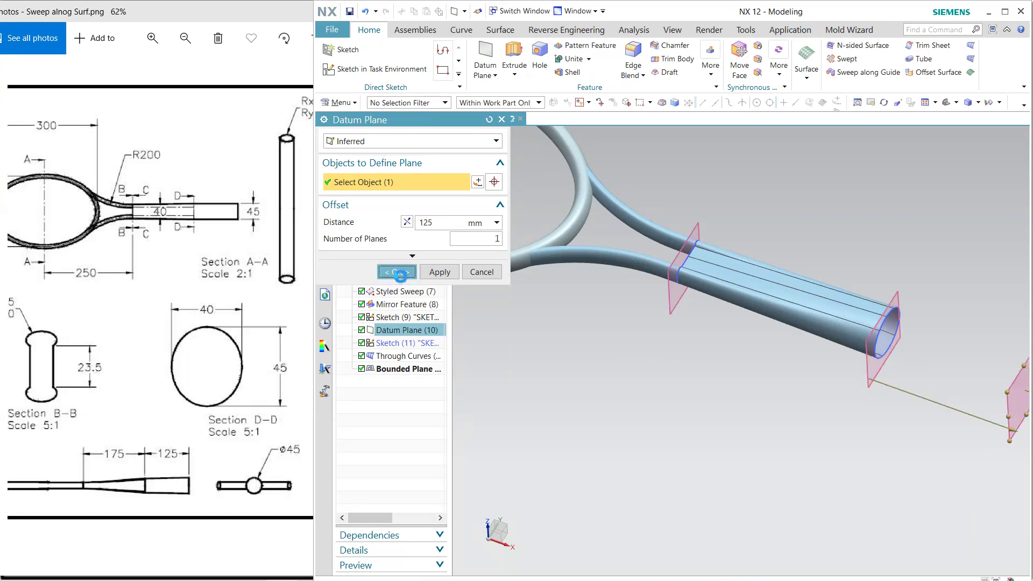
left_click(396, 271)
Start a sketch on the new 125 mm offset plane with the Y axis as horizontal reference.
left_click(1003, 398)
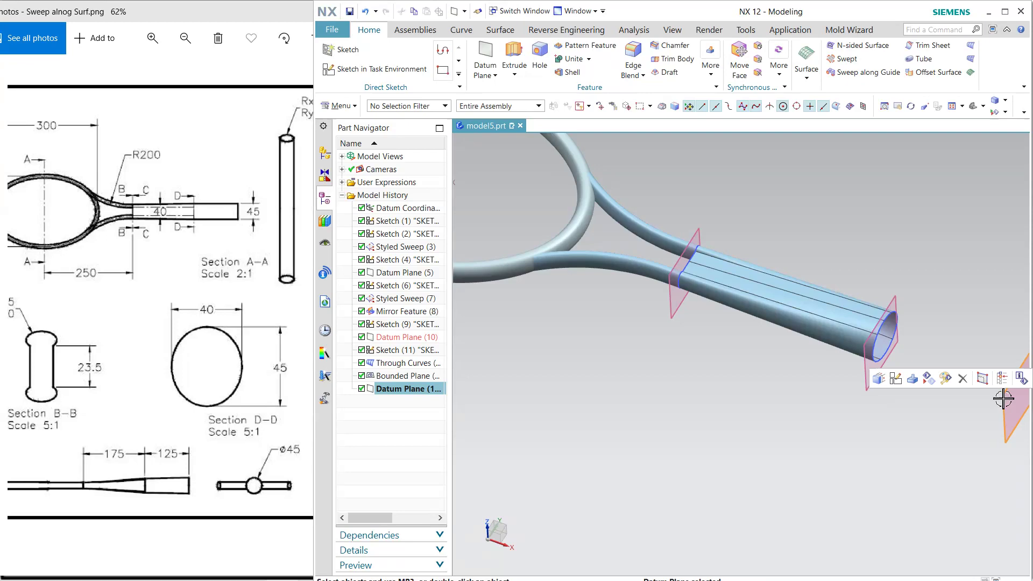
left_click(912, 379)
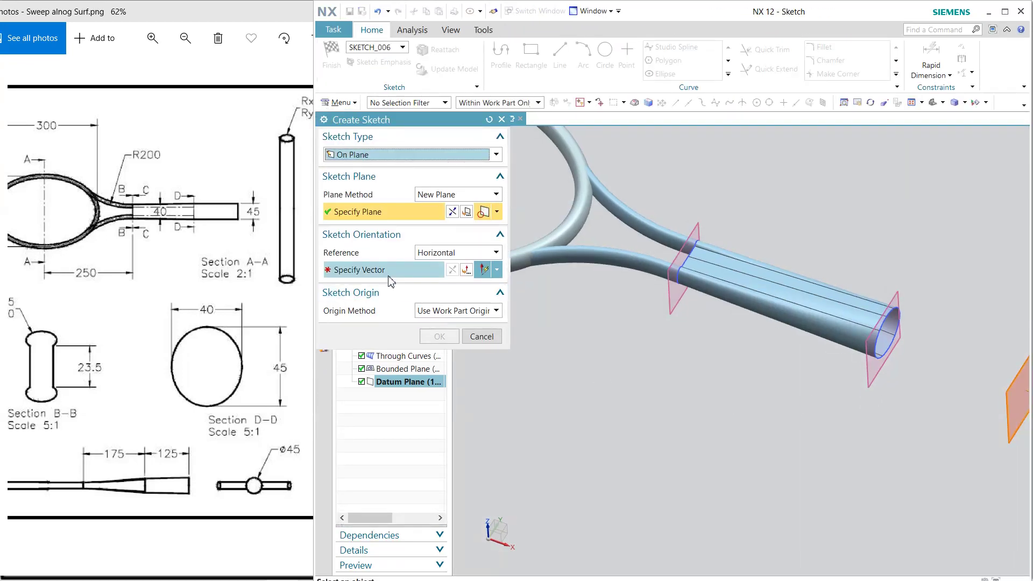
left_click(388, 275)
scroll(721, 369, "down", 3)
left_click(734, 371)
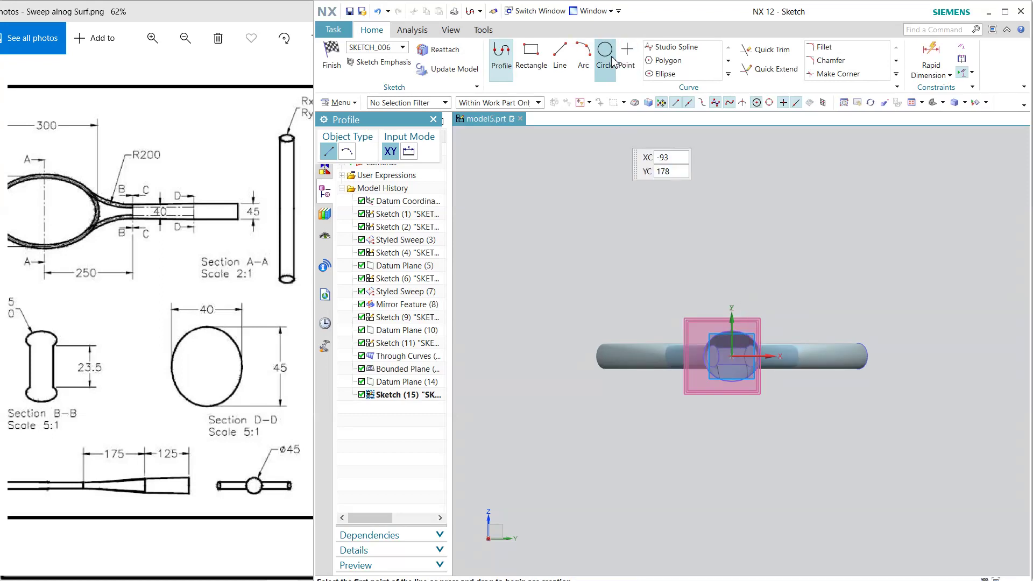
Sketch a 45 mm diameter circle centred on the origin, and finish the sketch.
left_click(605, 54)
scroll(736, 268, "up", 3)
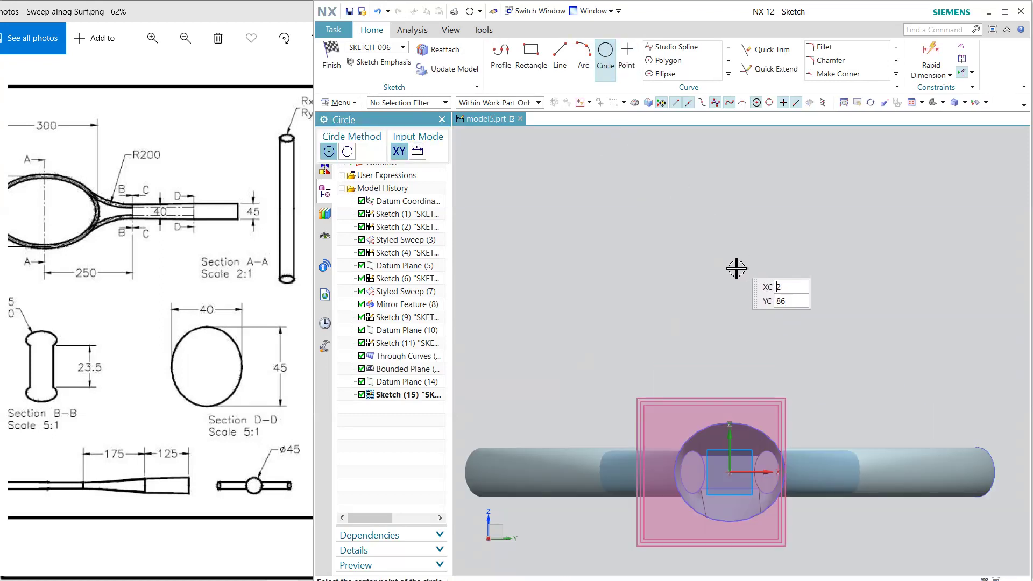
left_click(729, 472)
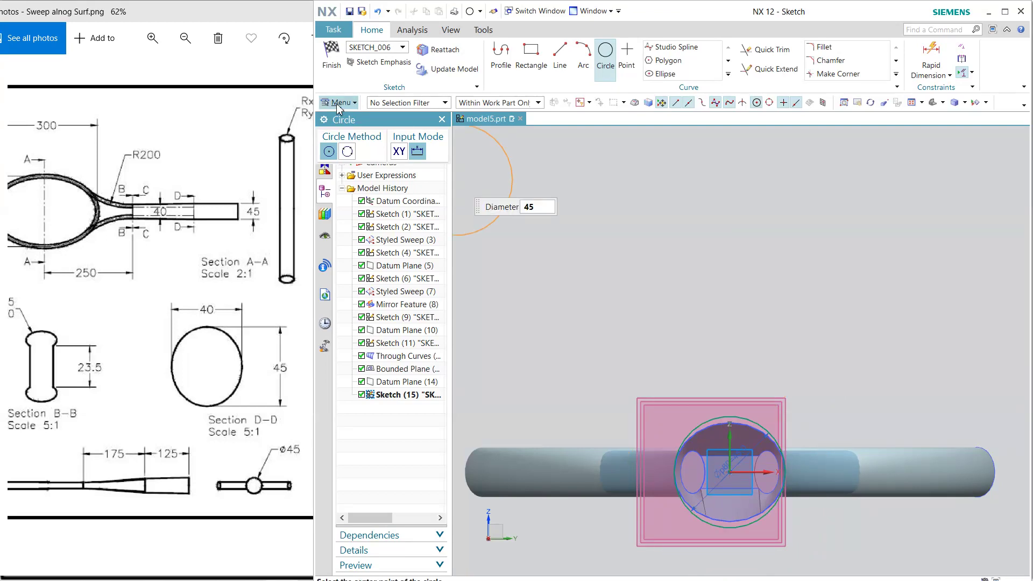
left_click(334, 67)
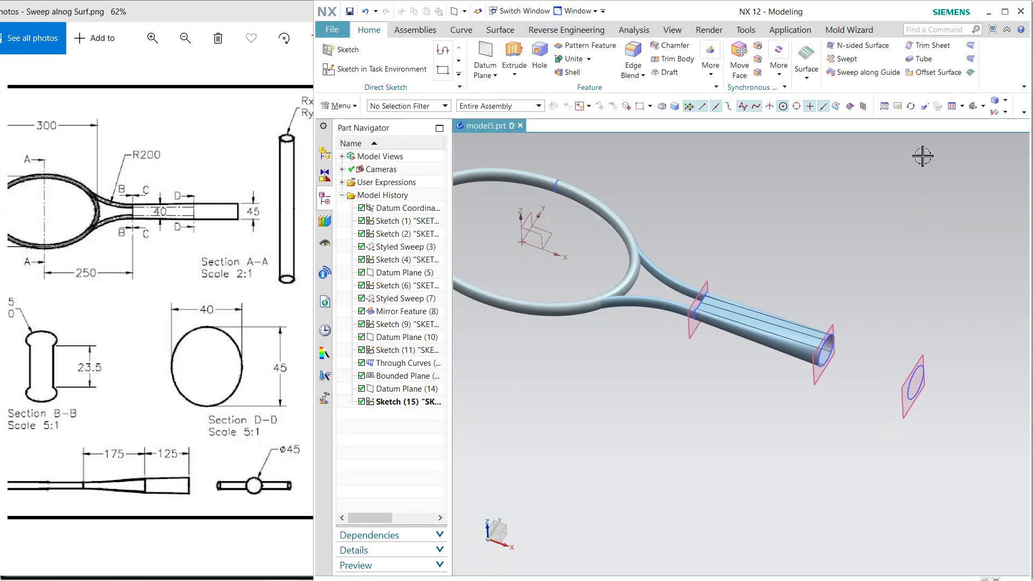
Set up a Through Curves solid from the handle ellipse to the end circle, reversing the circle's direction.
scroll(865, 350, "up", 3)
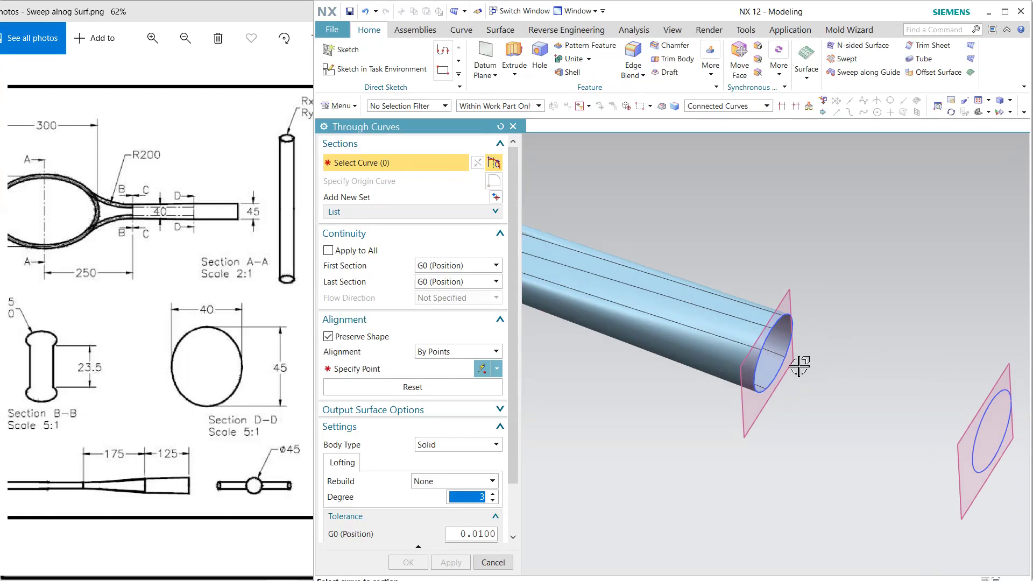
middle_click(657, 258)
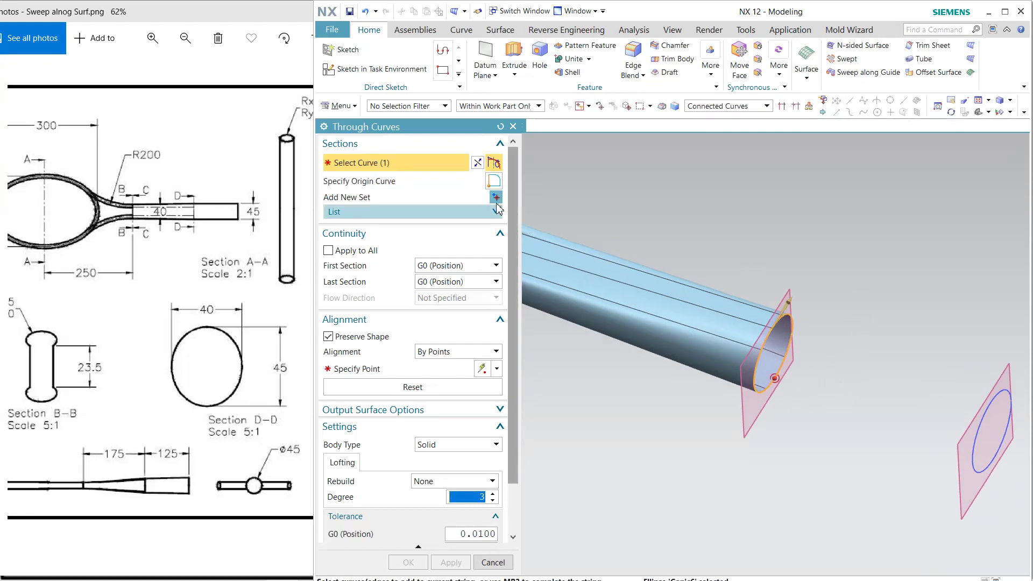
left_click(981, 419)
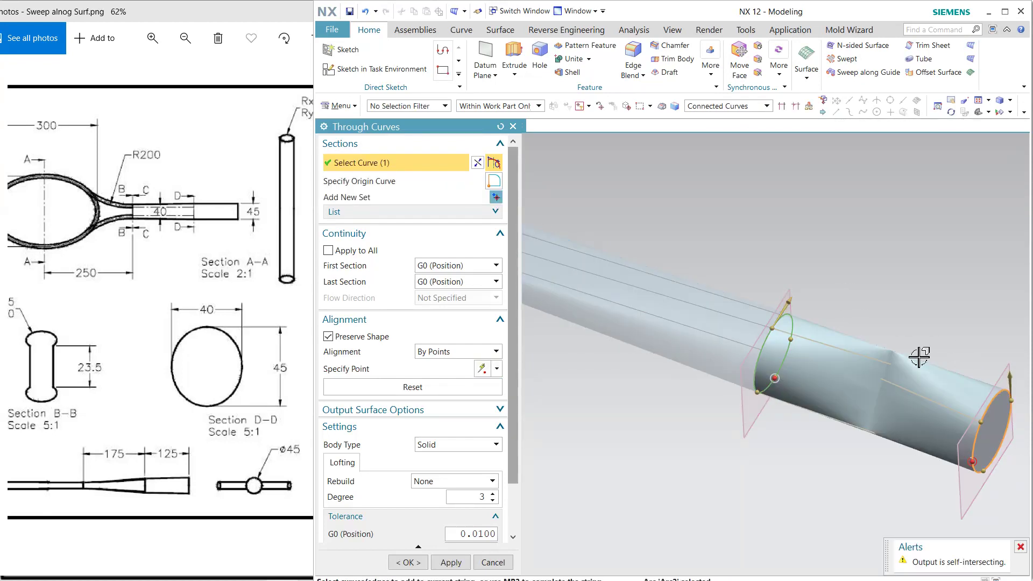
left_click(475, 164)
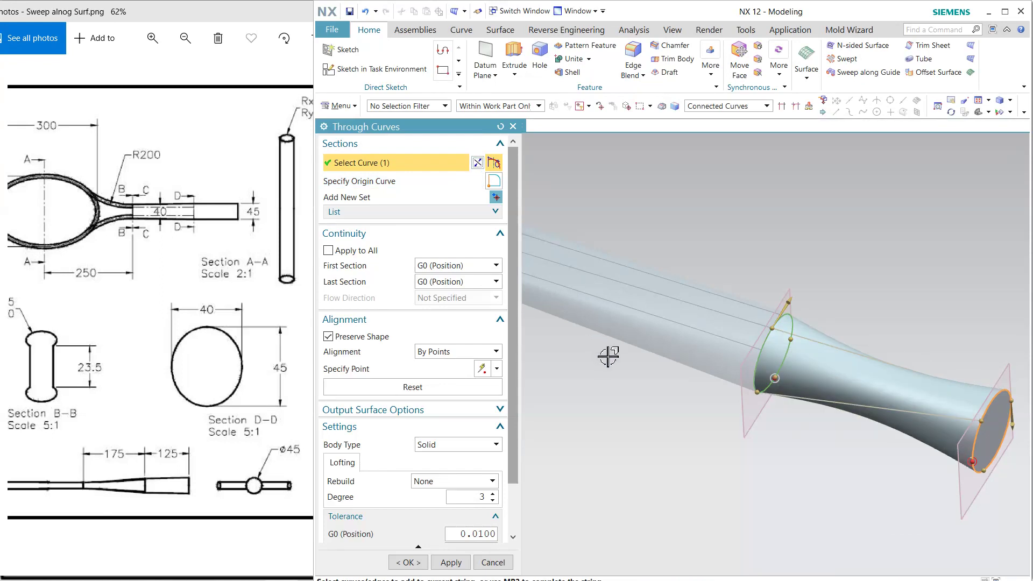
Try the Parameter alignment method on the grip solid, and return to By Points alignment.
left_click(458, 351)
left_click(445, 366)
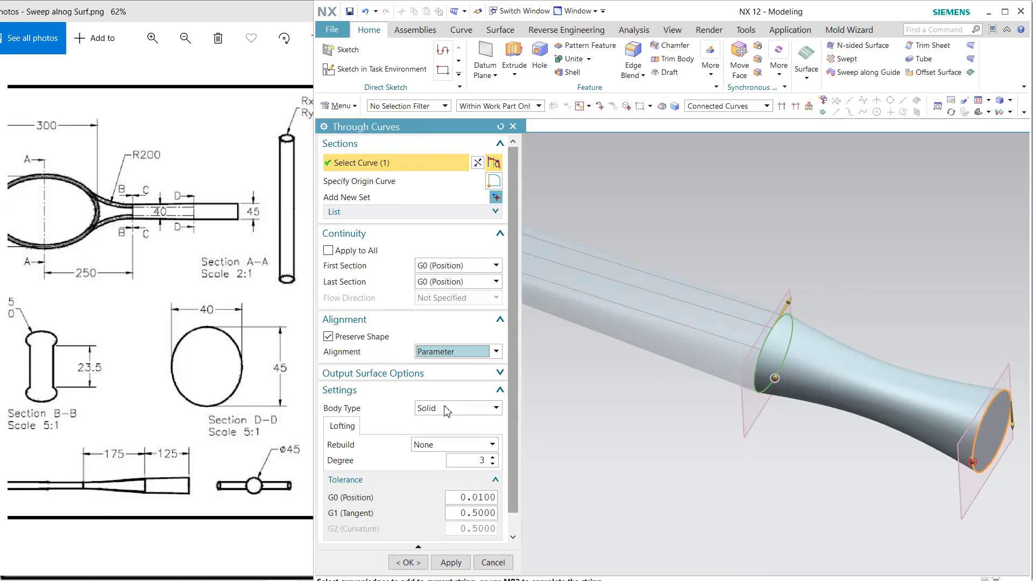
left_click(452, 353)
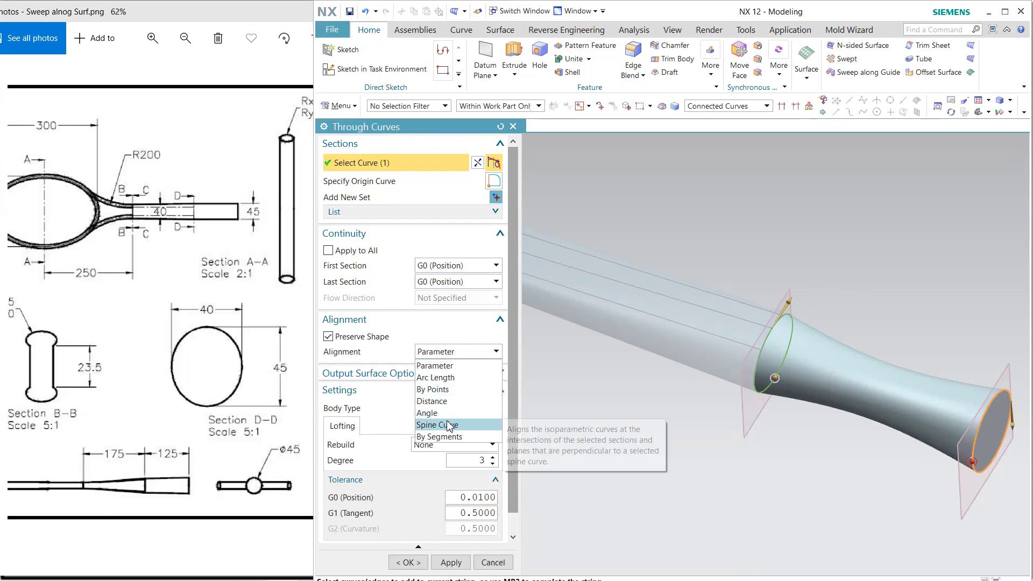
left_click(449, 389)
Reposition the alignment points on the grip's end circle, setting one at 46% and another at 7% along the curve.
middle_click_drag(710, 391, 726, 410)
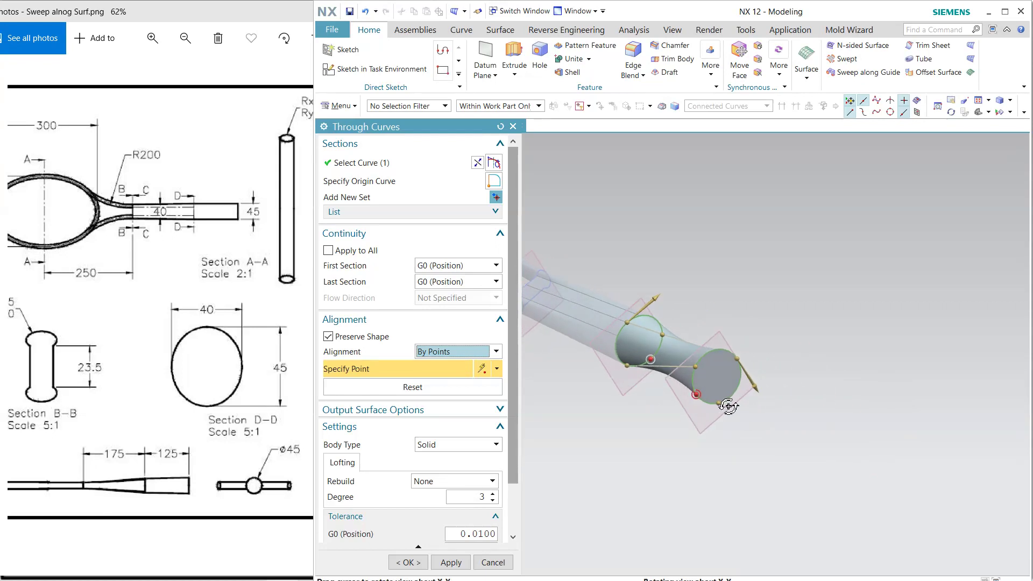
scroll(721, 376, "up", 4)
left_click(675, 382)
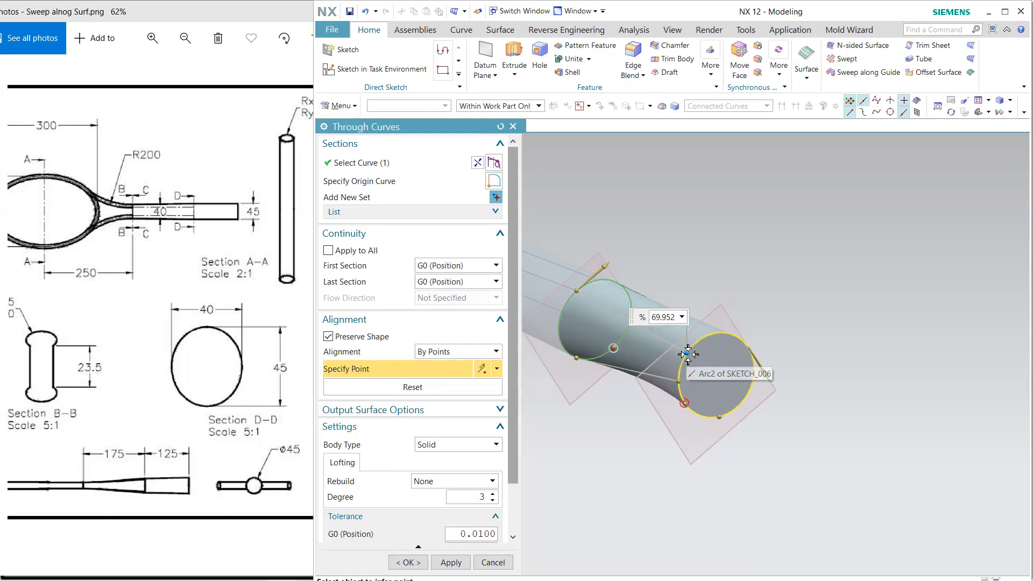
middle_click_drag(657, 427, 715, 315)
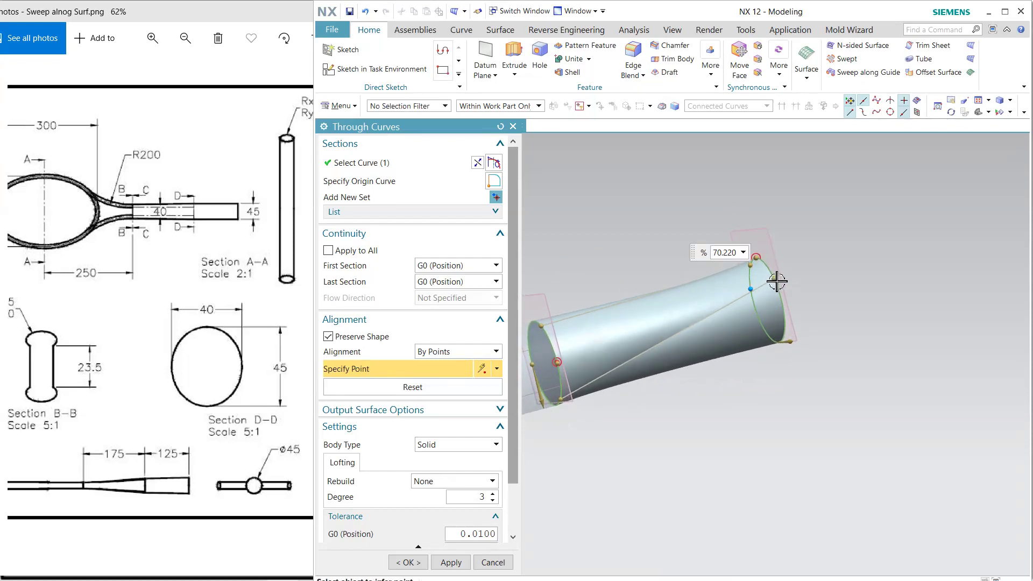
left_click_drag(776, 282, 788, 313)
middle_click_drag(788, 313, 784, 292)
left_click_drag(779, 294, 799, 308)
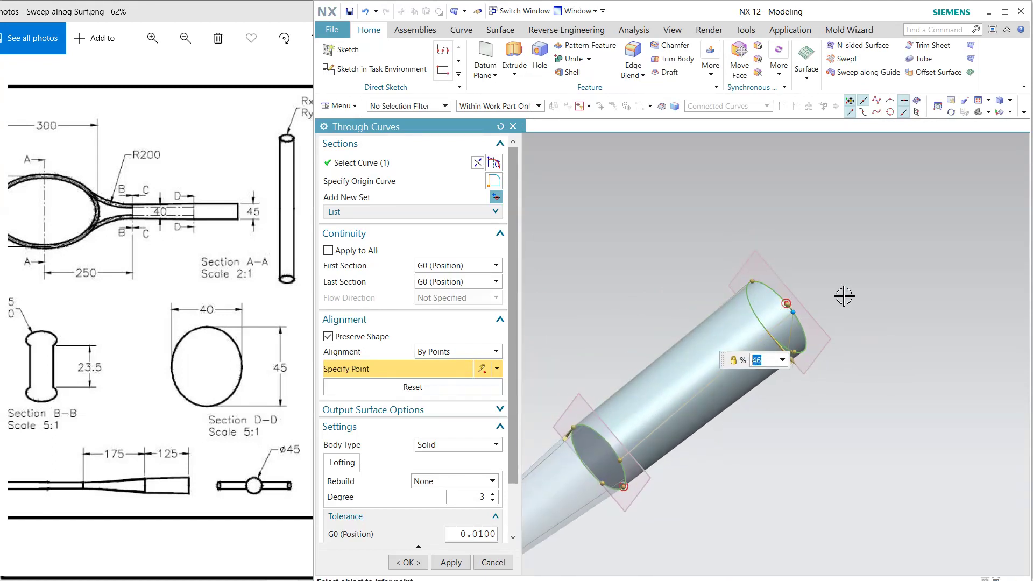
middle_click_drag(843, 296, 822, 428)
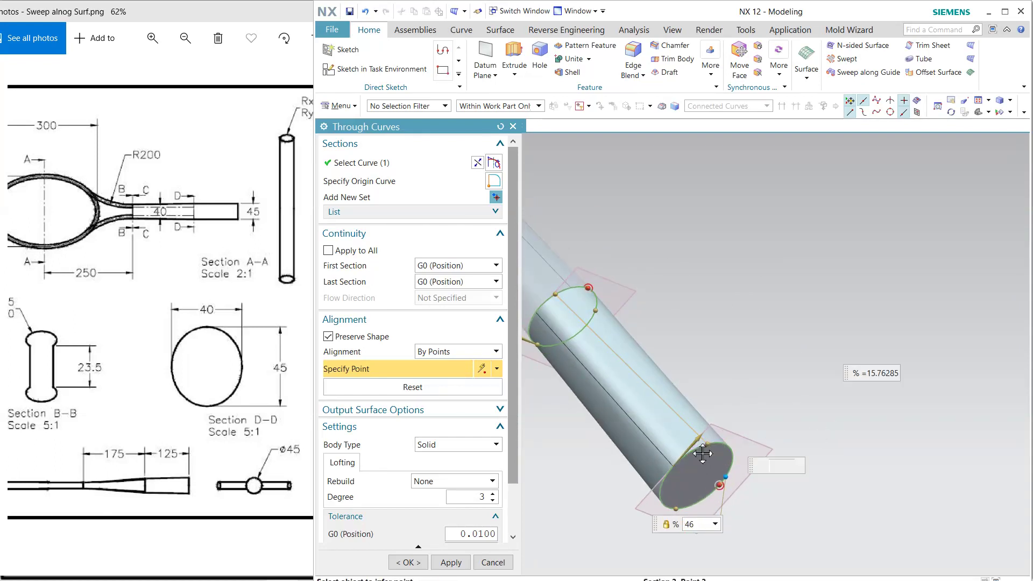
left_click_drag(702, 454, 695, 458)
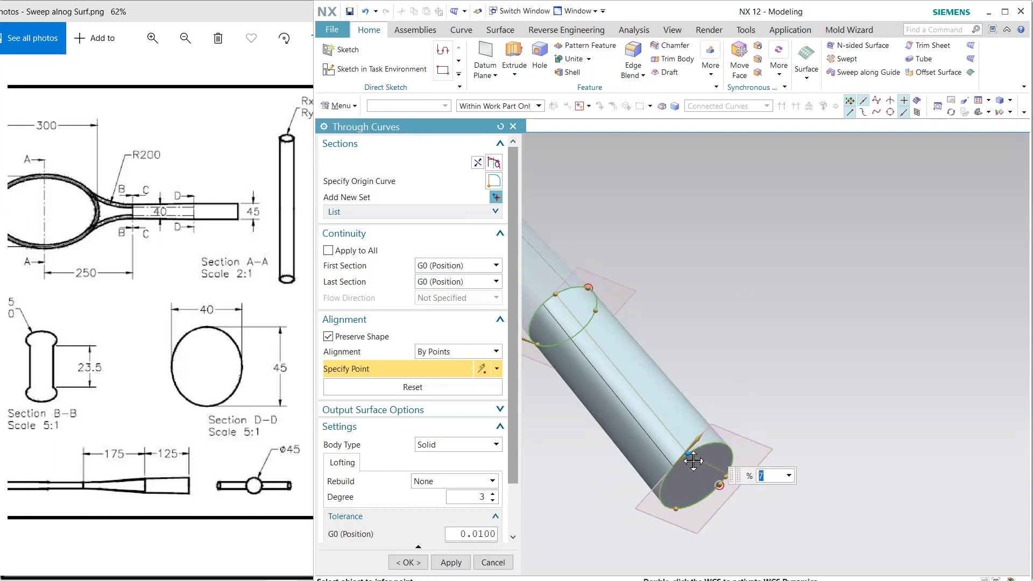
Shift the ellipse's alignment points opposite those of the end circle, turn off Preserve Shape, and create the grip body.
middle_click_drag(710, 377, 877, 346)
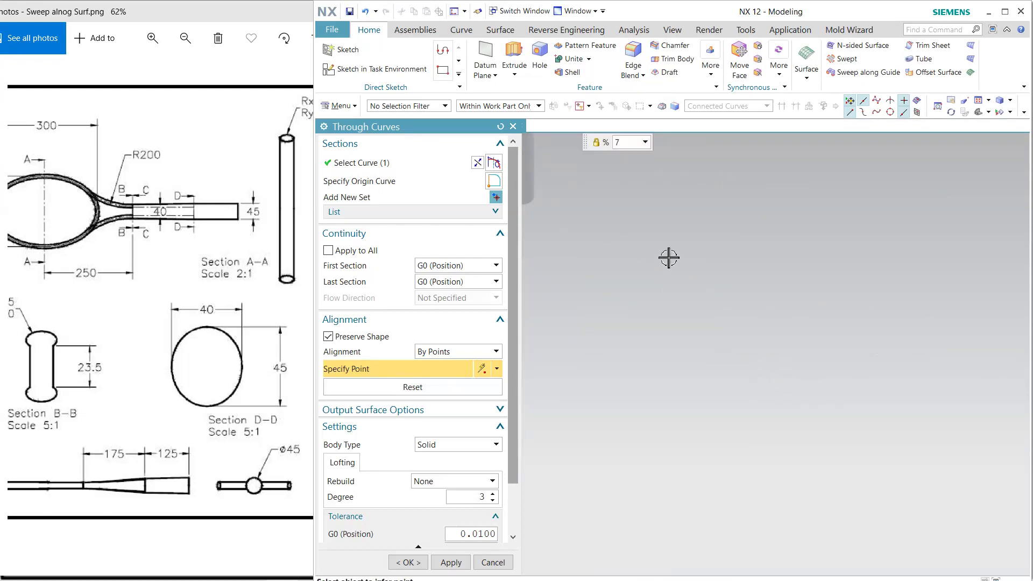
key("F8")
scroll(692, 282, "up", 5)
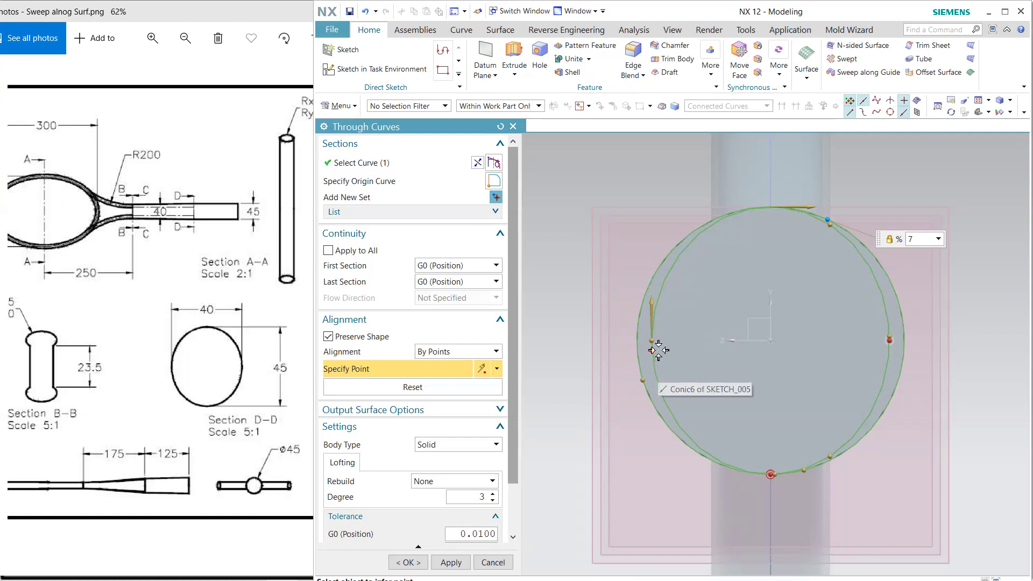
left_click(656, 354)
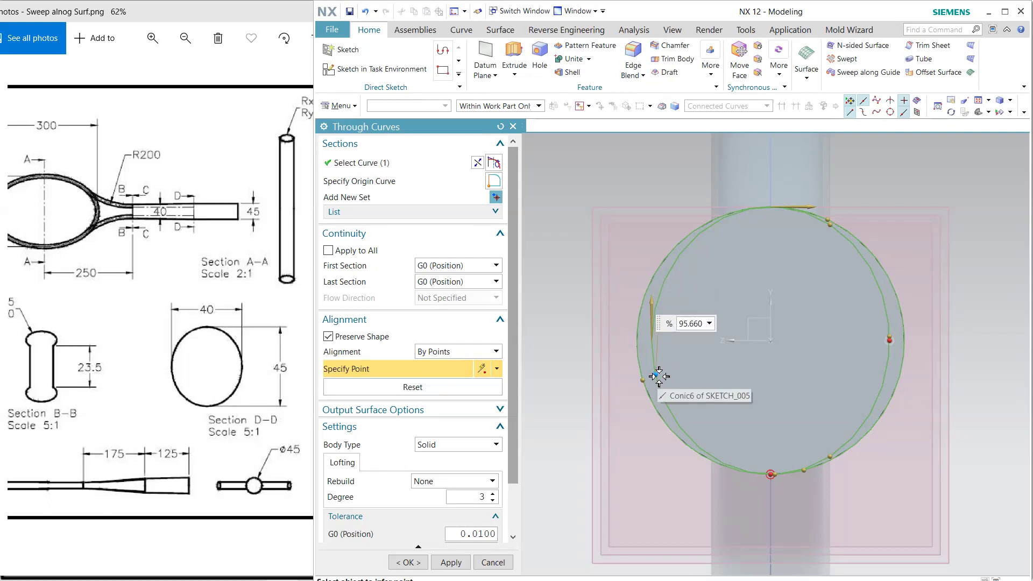
left_click_drag(658, 376, 656, 375)
left_click(819, 460)
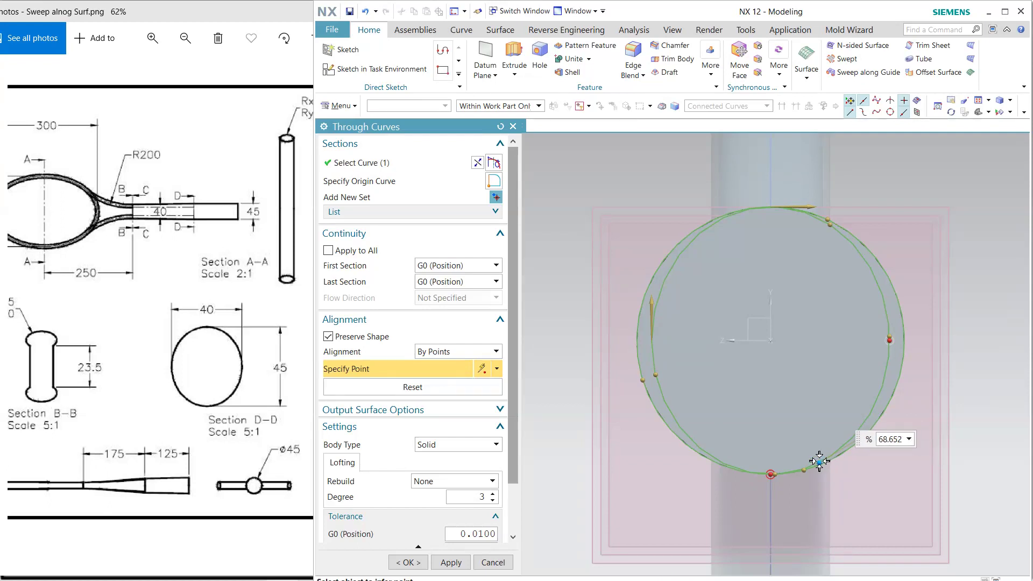
middle_click_drag(925, 350, 869, 290)
middle_click(808, 316)
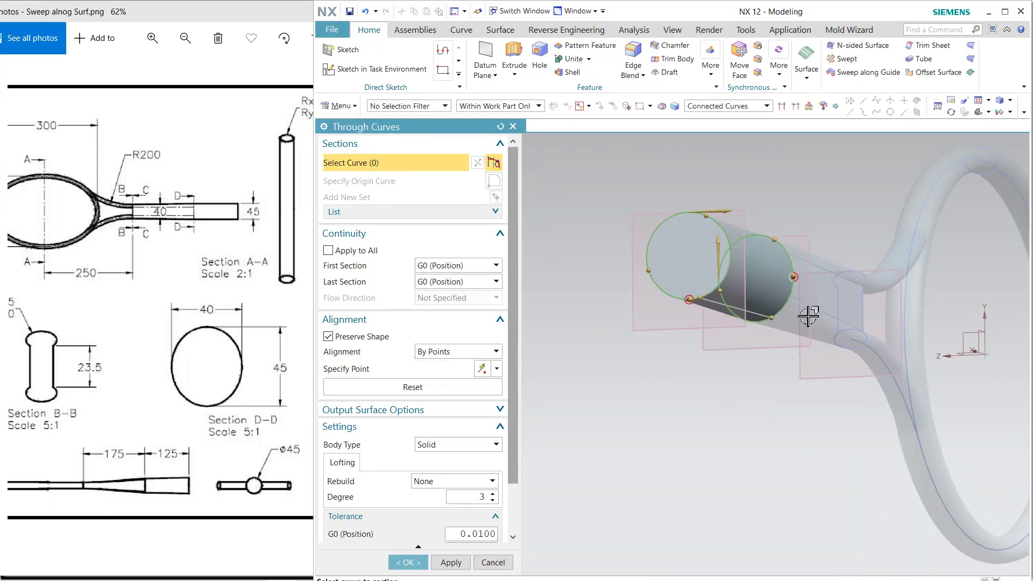
middle_click_drag(711, 377, 686, 370)
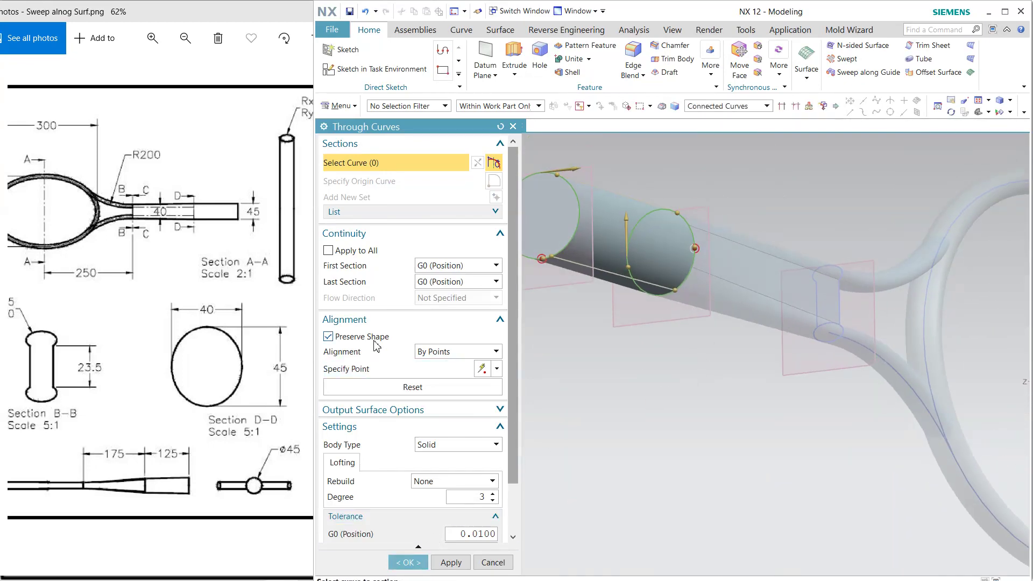
left_click(407, 562)
Edit the grip's Through Curves feature and change its body type to Sheet.
middle_click_drag(675, 377, 841, 219)
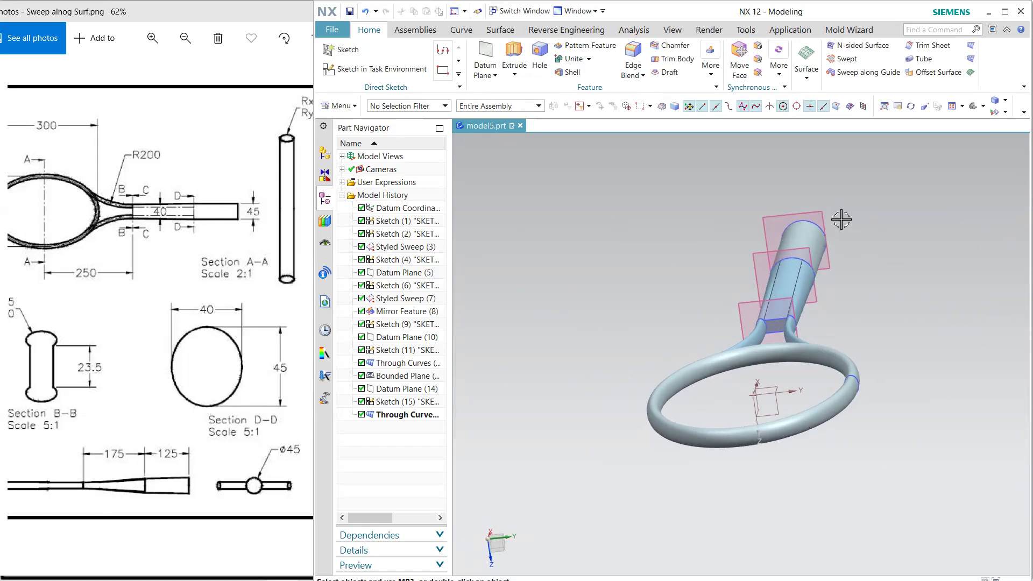
double_click(807, 242)
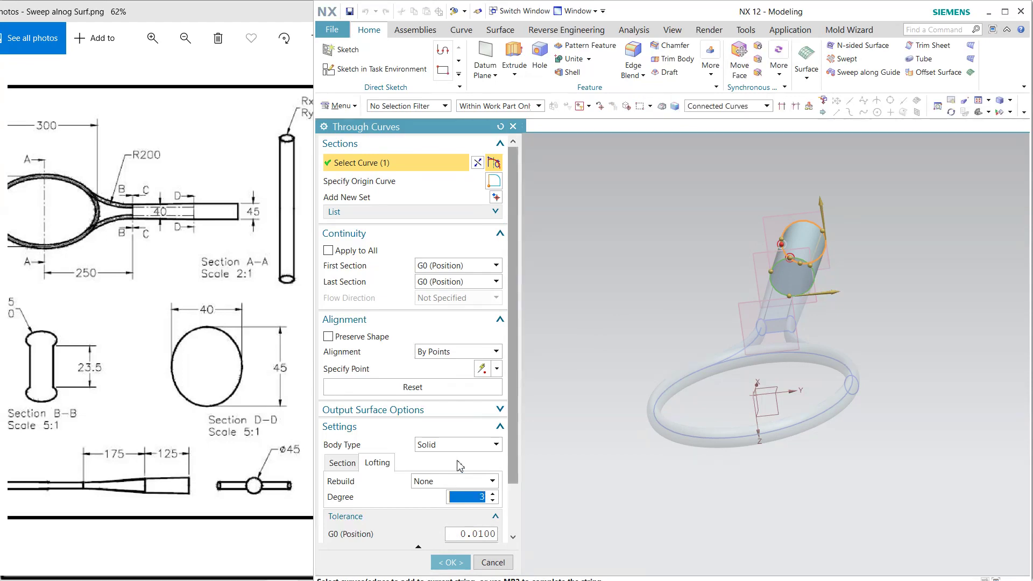
left_click(453, 444)
left_click(427, 470)
left_click(451, 562)
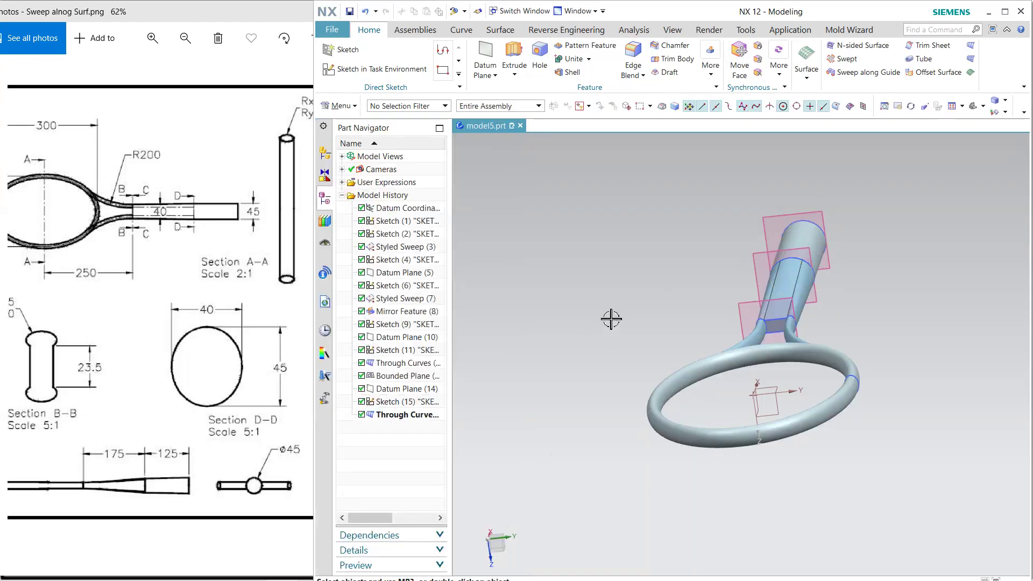
Hide the three datum planes at the grip end, the handle ellipse and the throat.
middle_click_drag(676, 317, 736, 283)
left_click(551, 448)
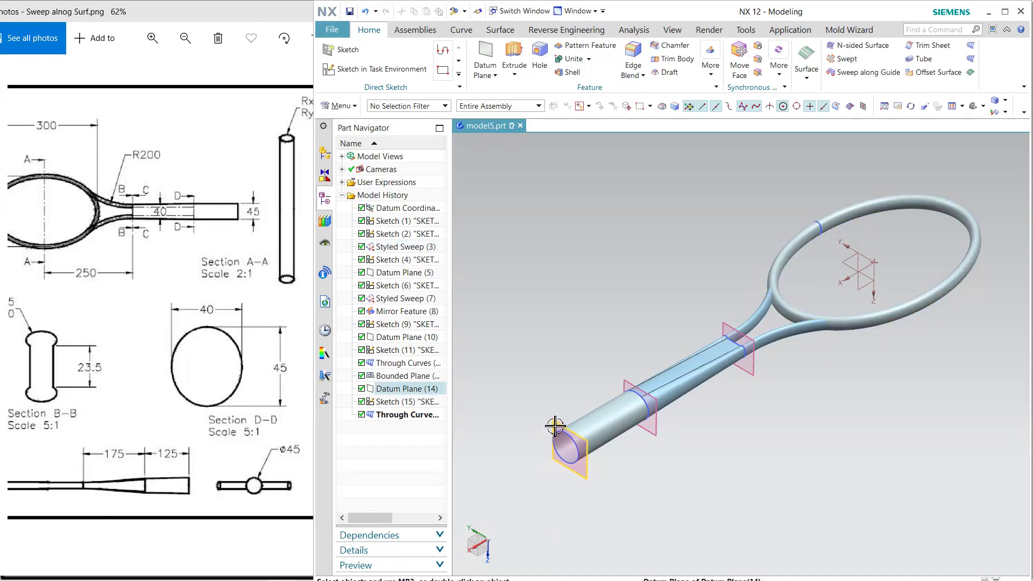
key("ctrl+b")
left_click(651, 436)
key("ctrl+b")
left_click(751, 368)
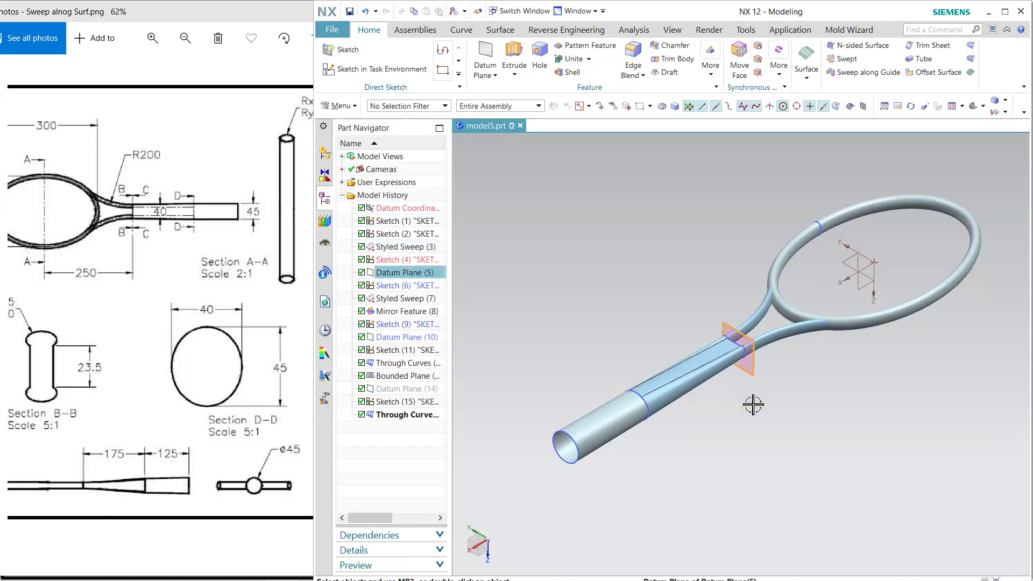
key("ctrl+b")
Hide the handle ellipse sketch and the throat section sketch.
left_click(645, 429)
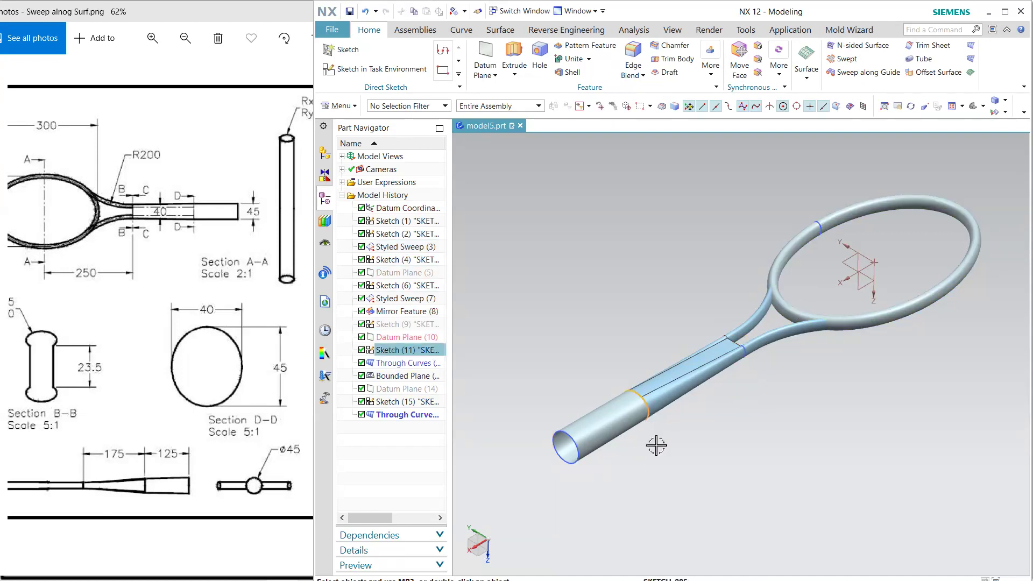
key("ctrl+b")
left_click(747, 355)
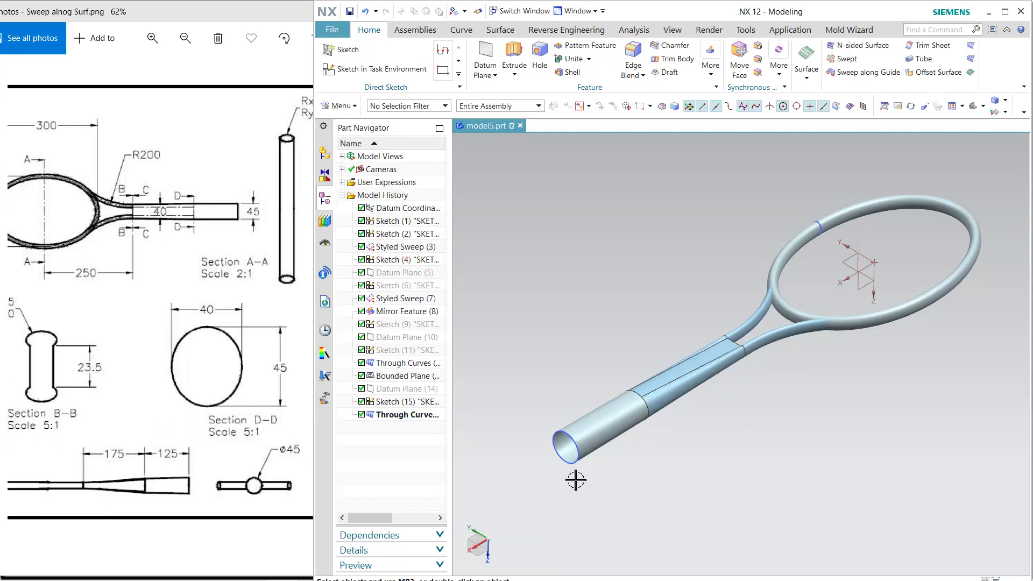
Cap the open end of the grip with a Bounded Plane from the end circle.
left_click(499, 30)
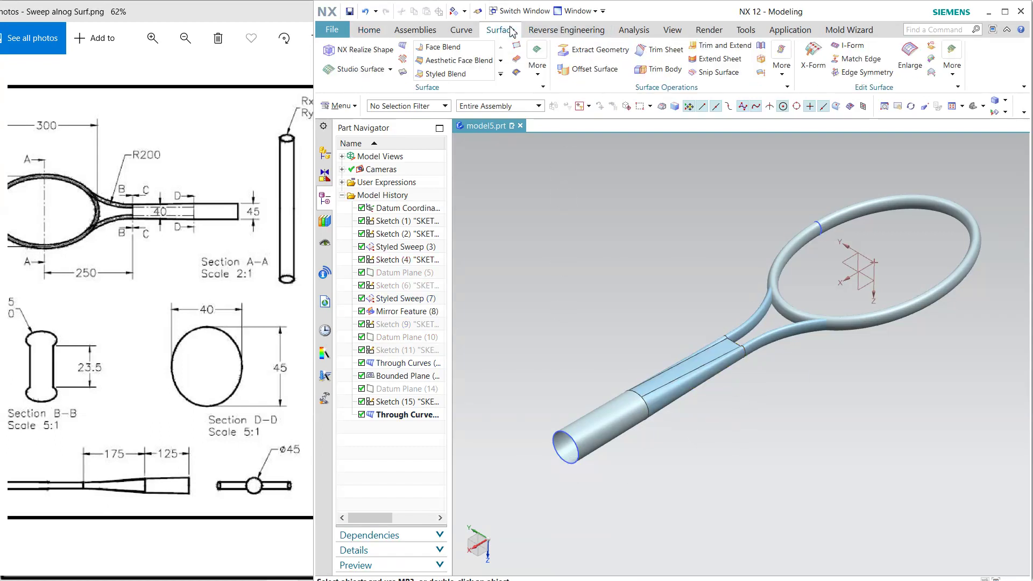
left_click(538, 76)
left_click(564, 143)
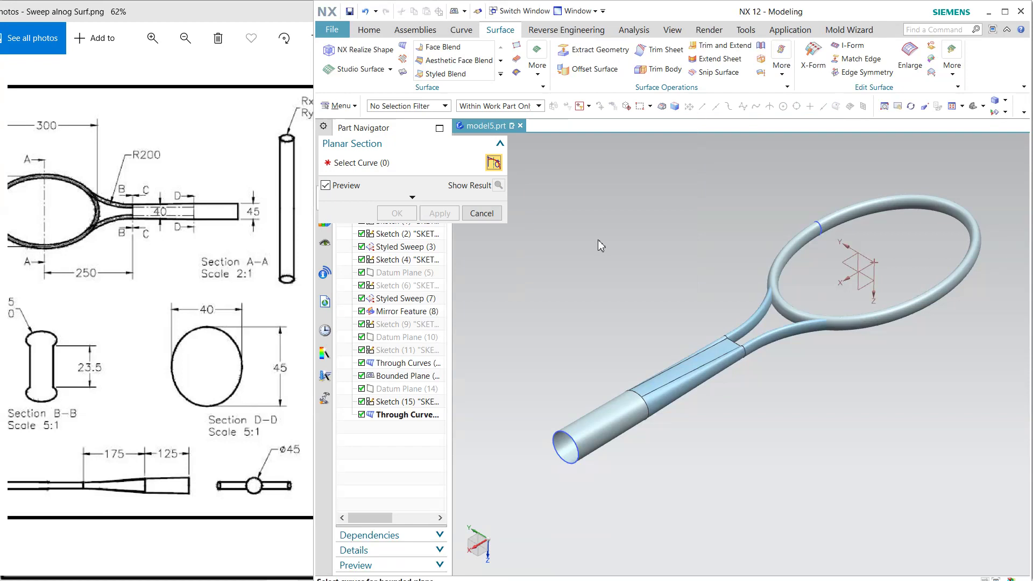
left_click(576, 440)
left_click(397, 213)
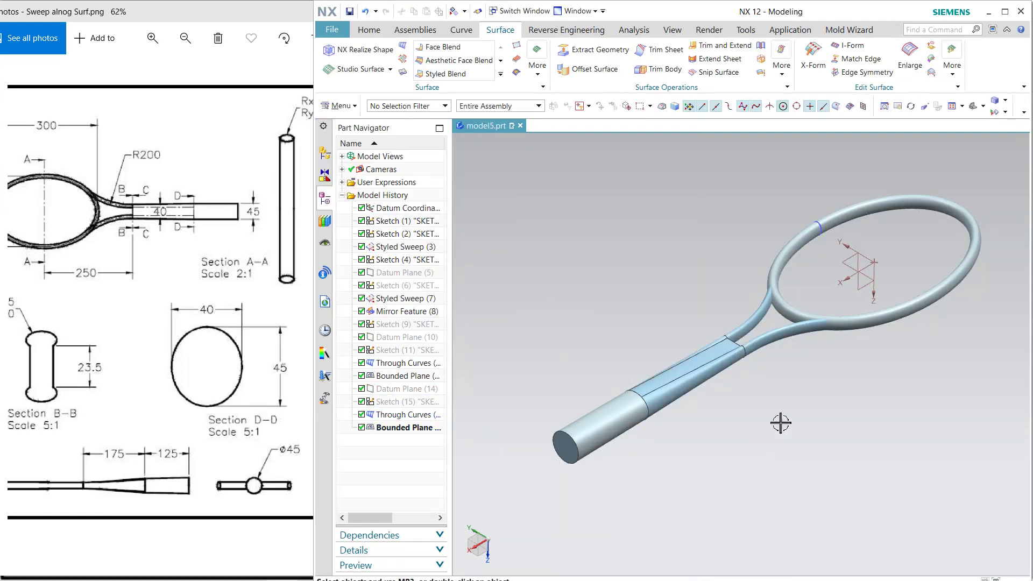
Create a one-plane view section normal to X through the head frame, offset about 114.47 mm.
mouse_move(784, 421)
middle_mouse_down()
mouse_move(781, 379)
mouse_move(692, 415)
mouse_move(715, 419)
middle_mouse_up()
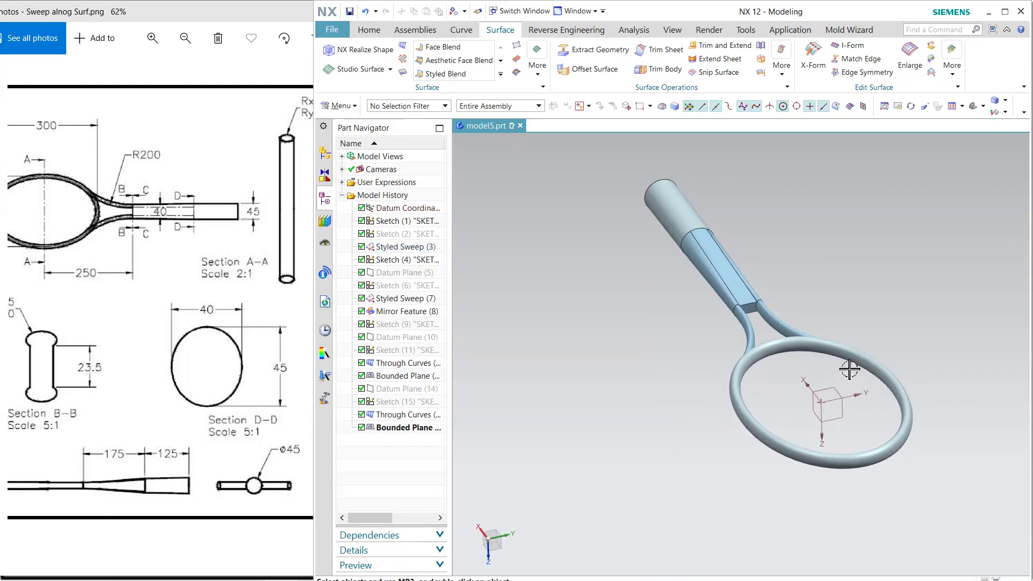
left_click(672, 29)
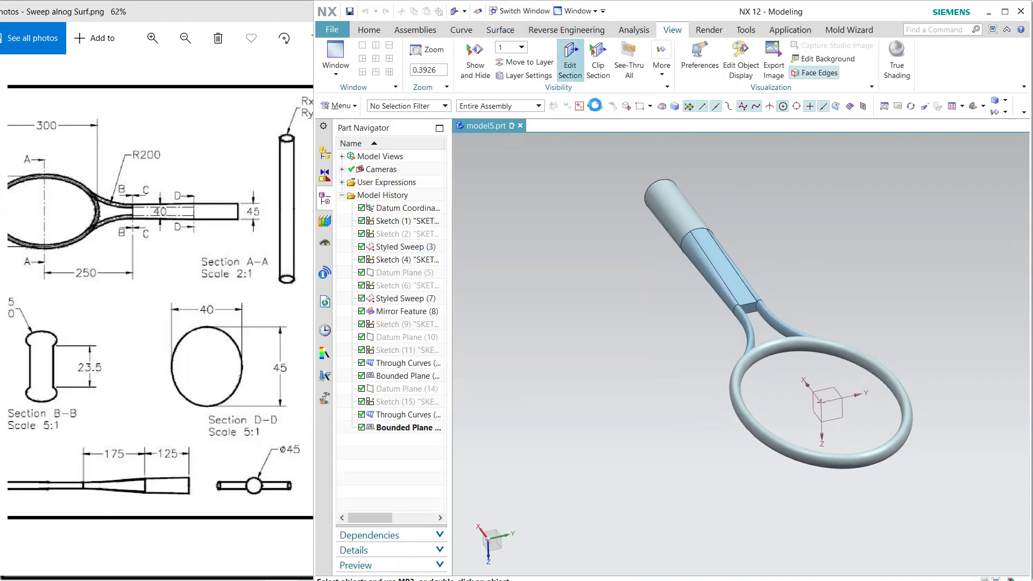
left_click(569, 60)
left_click_drag(786, 352, 804, 385)
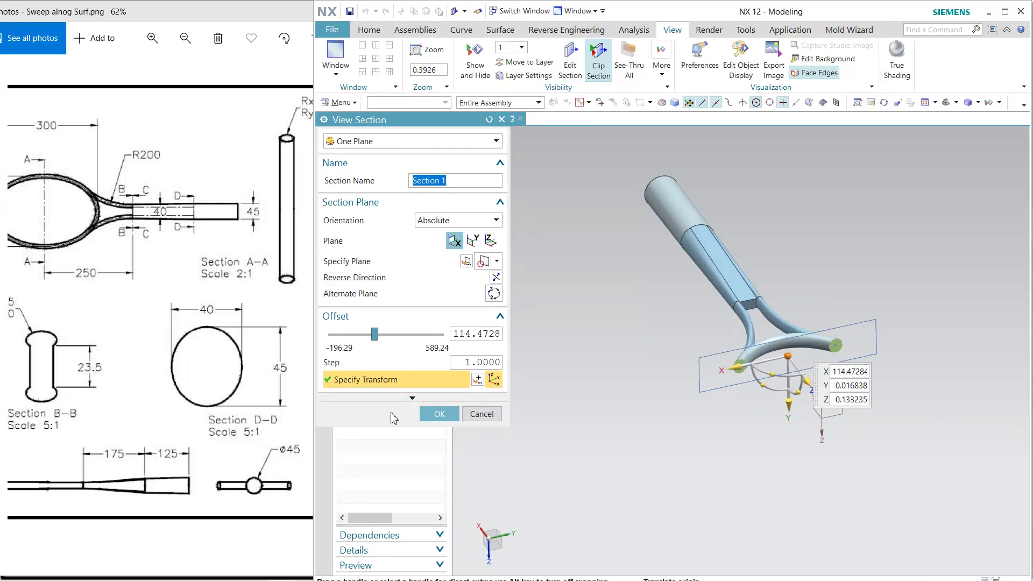
left_click(440, 414)
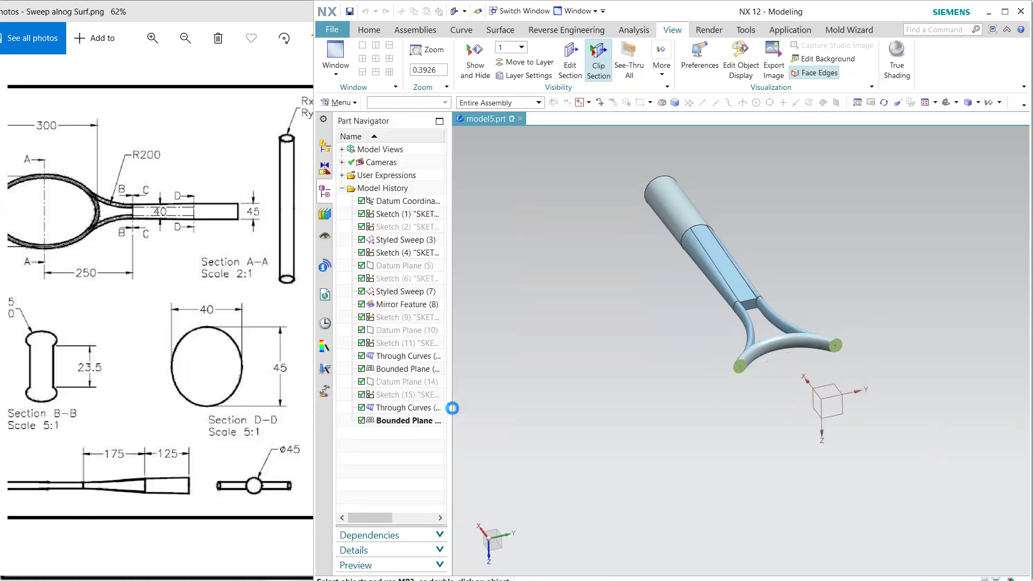
Extract the head frame's single face as an associative sheet, fixed at the current timestamp, with the original hidden.
left_click(497, 31)
left_click(584, 50)
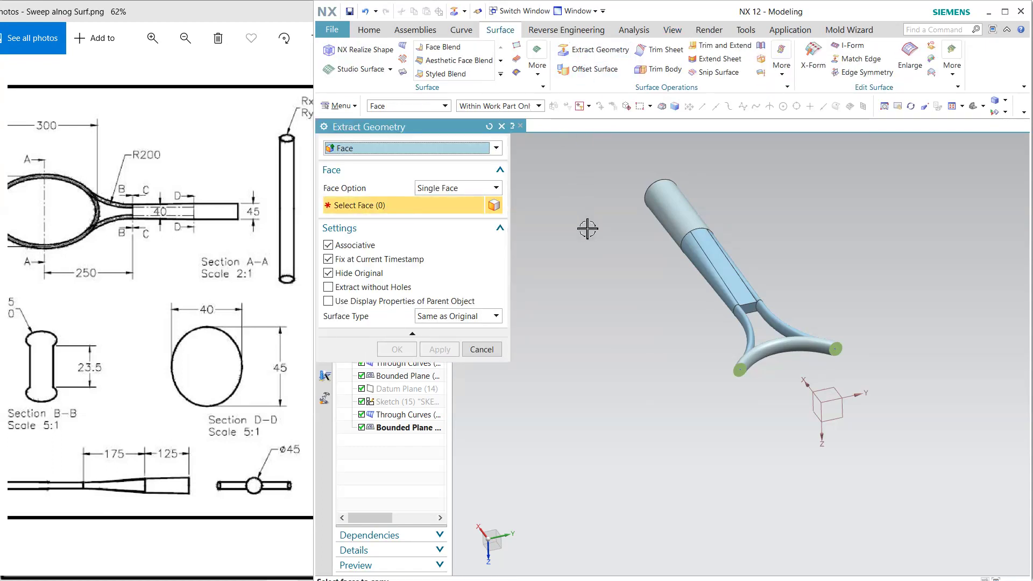
left_click(778, 355)
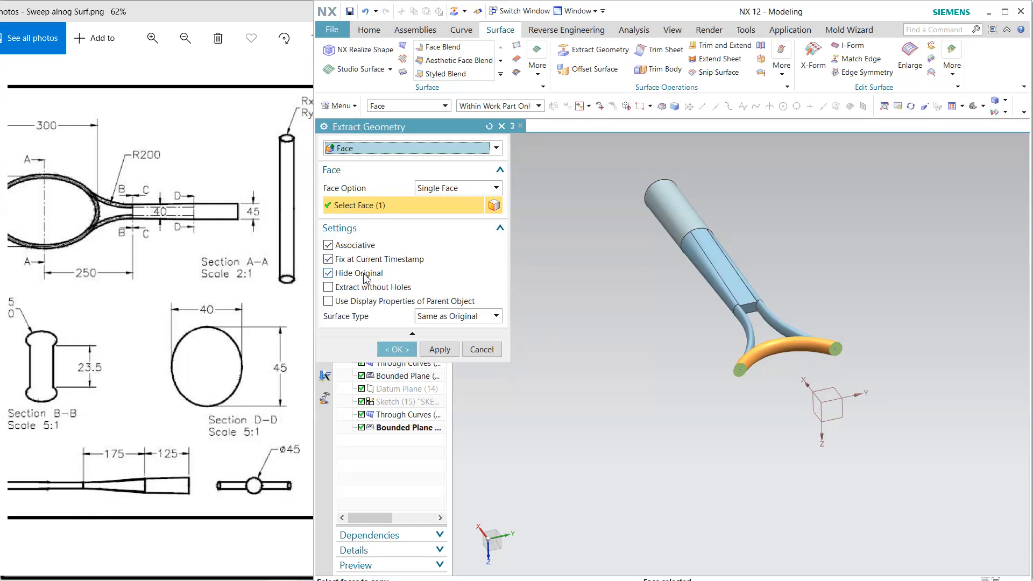
left_click(396, 350)
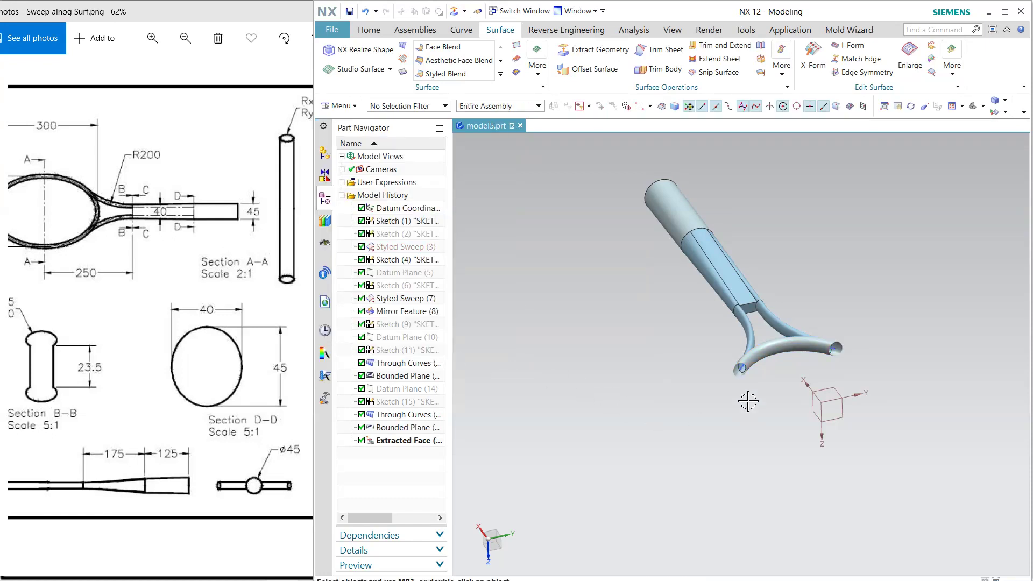
Trim the extracted head frame sheet with the throat arm on the negative Y side as boundary, using Normal to Face projection and Keep.
scroll(751, 383, "up", 3)
mouse_move(761, 365)
middle_mouse_down()
mouse_move(771, 351)
mouse_move(767, 360)
middle_mouse_up()
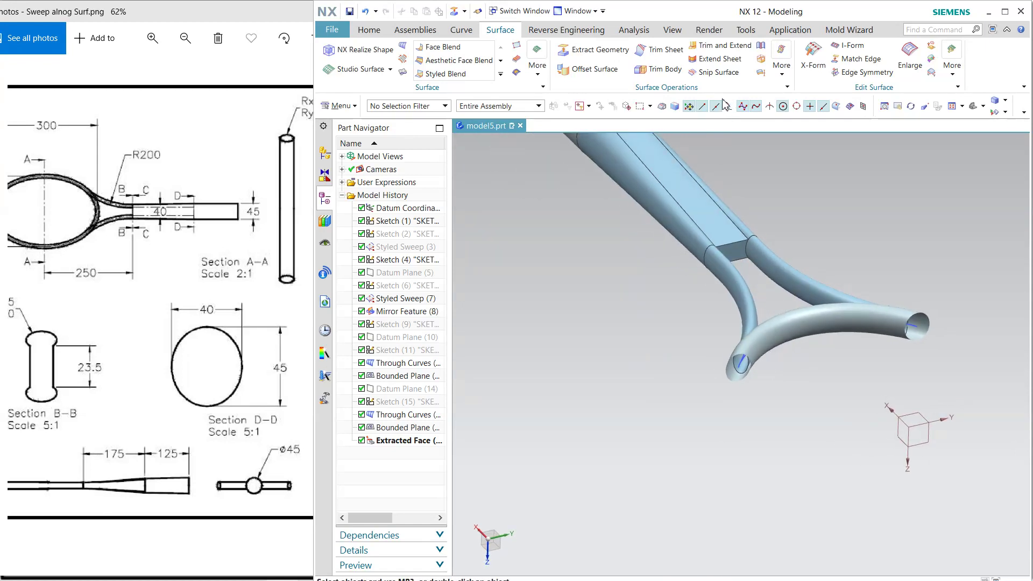
left_click(658, 49)
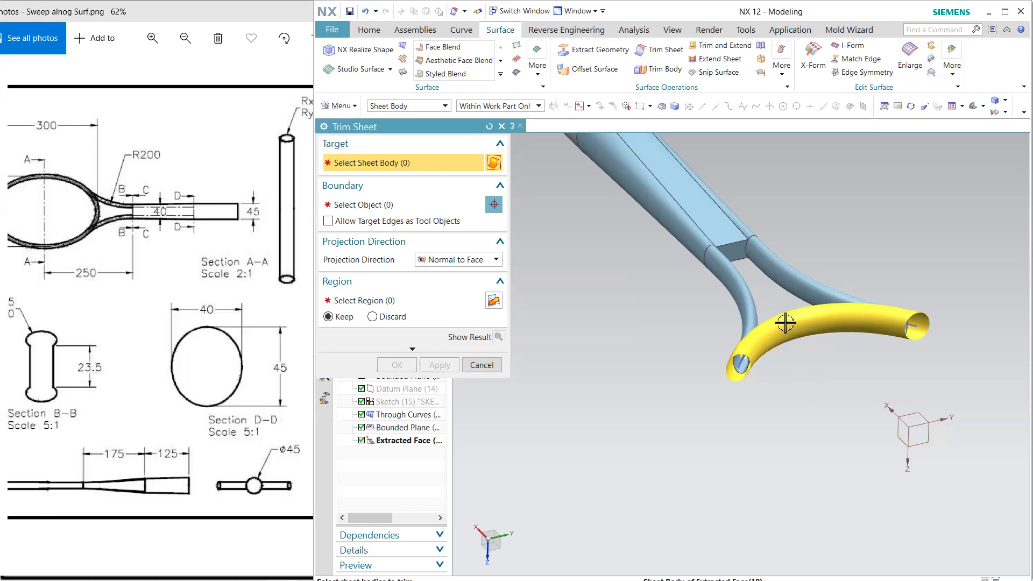
left_click(774, 344)
left_click(350, 205)
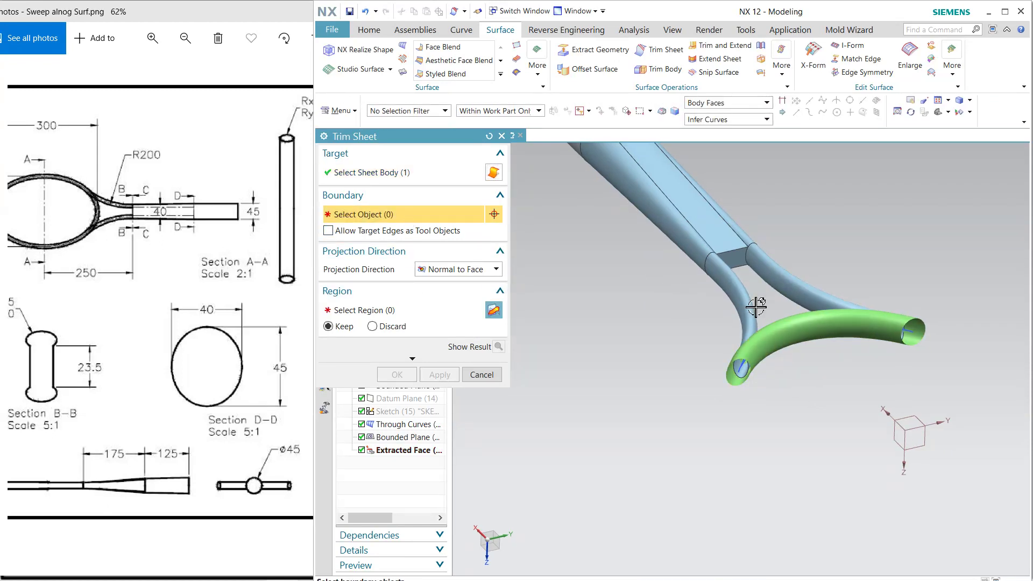
left_click(748, 308)
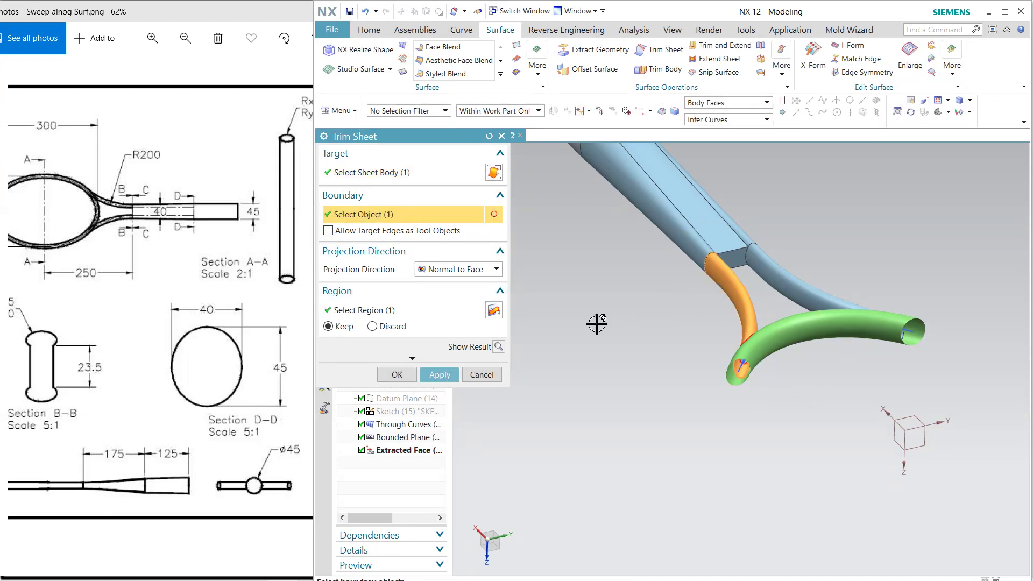
left_click(439, 375)
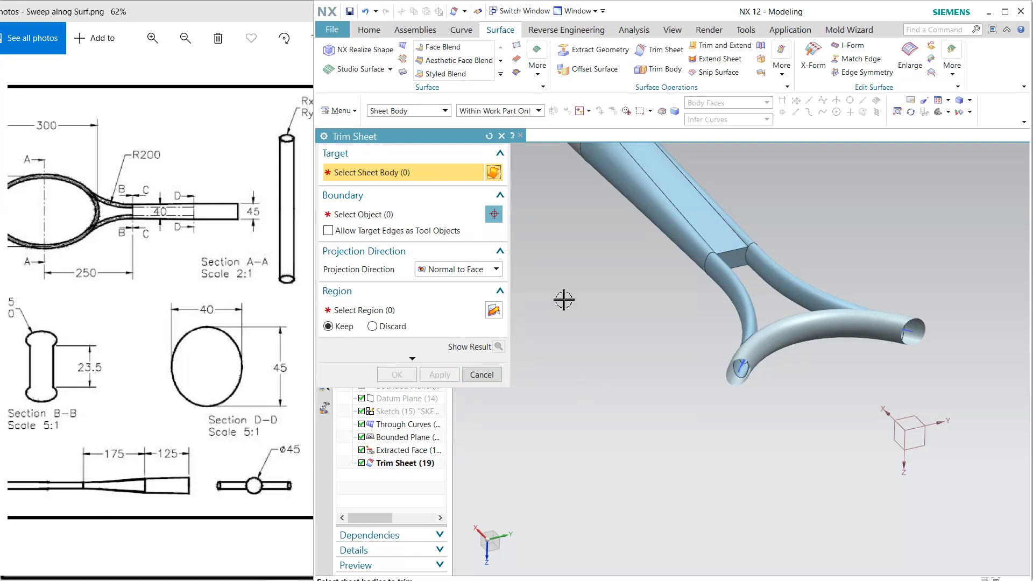
Trim the head frame sheet with the throat arm on the positive Y side as boundary, using Normal to Face projection and Keep.
left_click(847, 313)
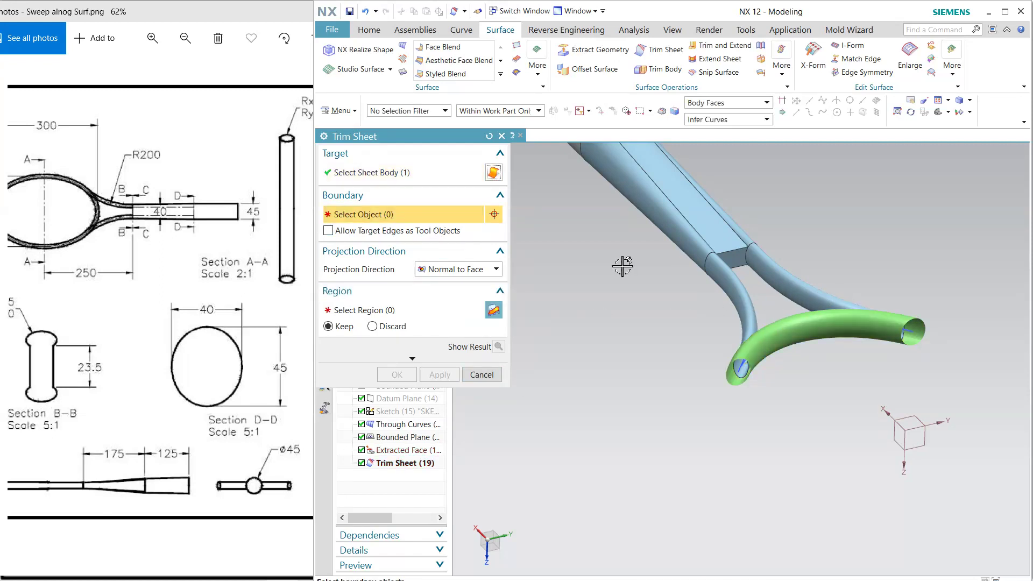
left_click(802, 294)
left_click(440, 374)
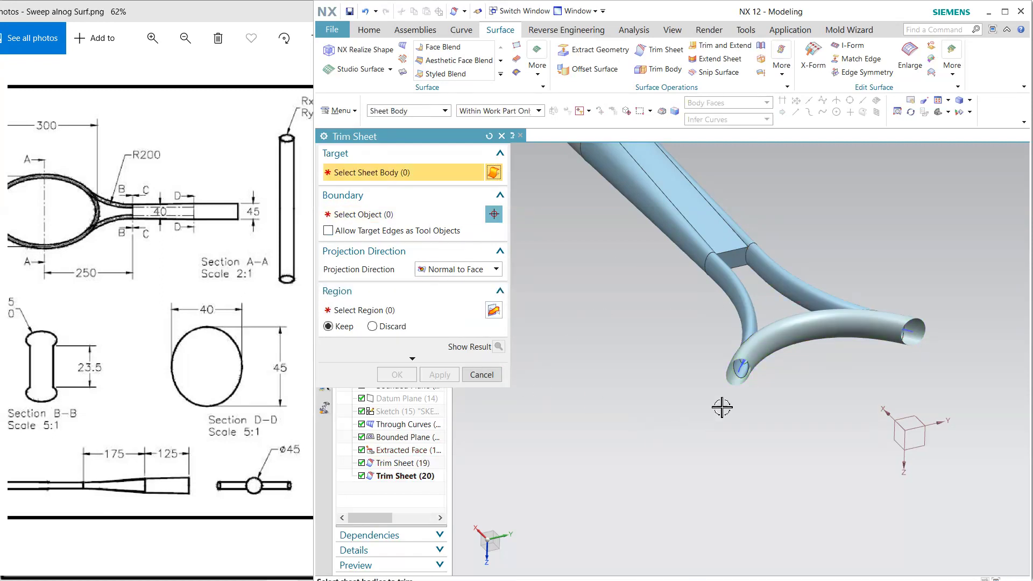
Trim both throat arm sheets with the head frame as boundary, using Normal to Face projection and Keep.
left_click(721, 322)
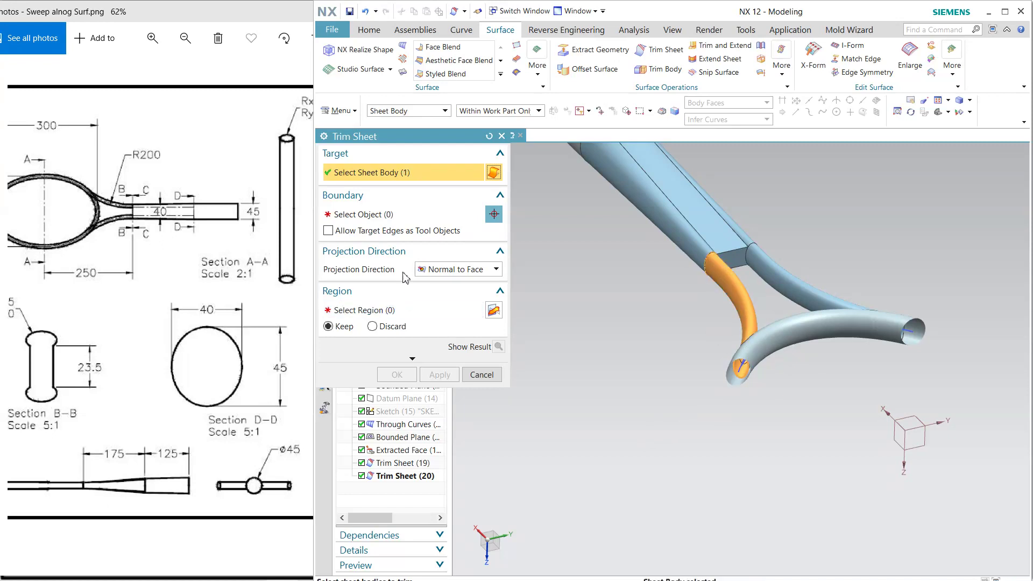
left_click(750, 356)
left_click(452, 378)
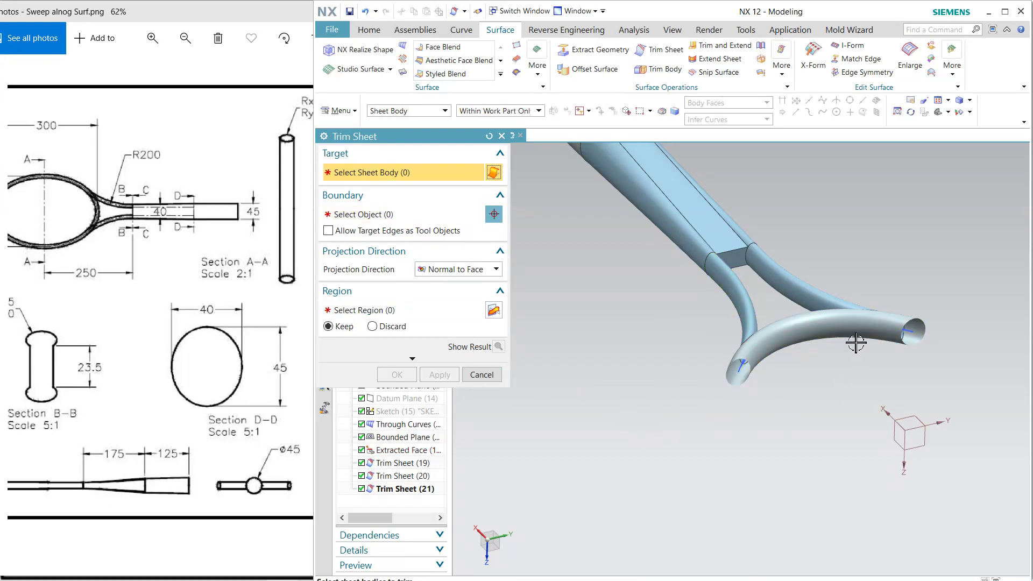
left_click(821, 293)
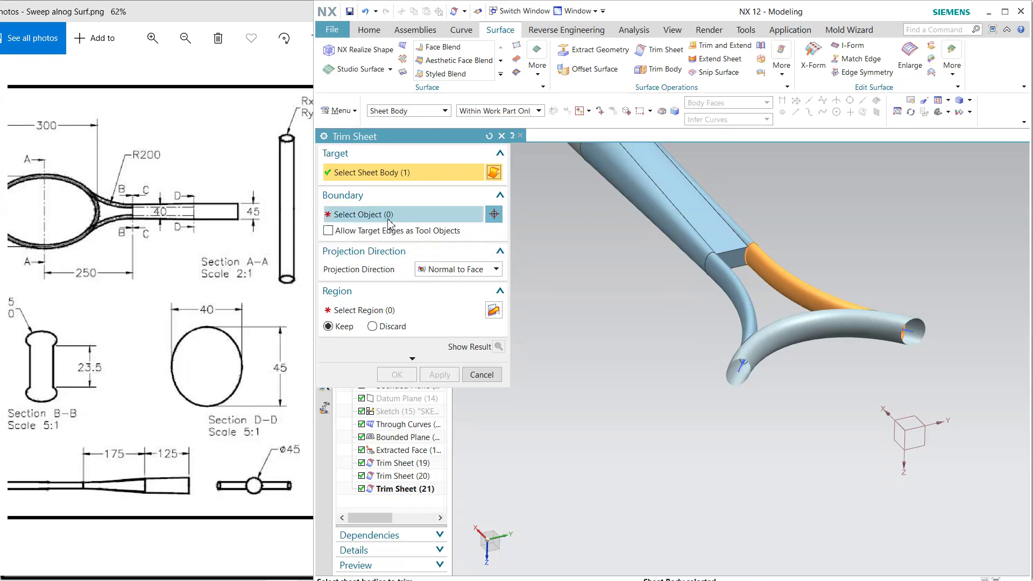
left_click(822, 336)
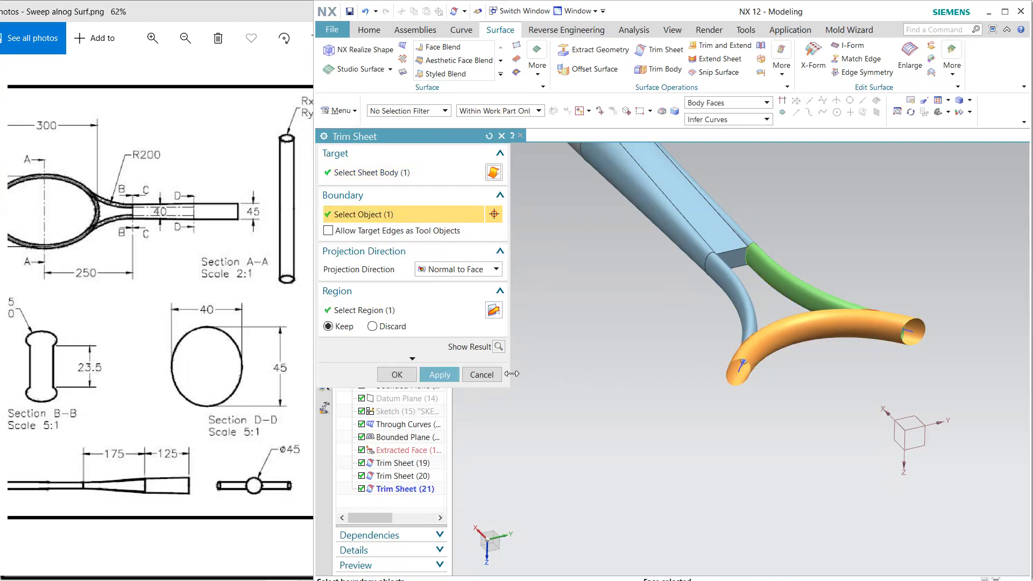
left_click(397, 375)
Hide the head frame path sketch and the throat arm path sketch.
middle_click_drag(651, 414, 707, 370)
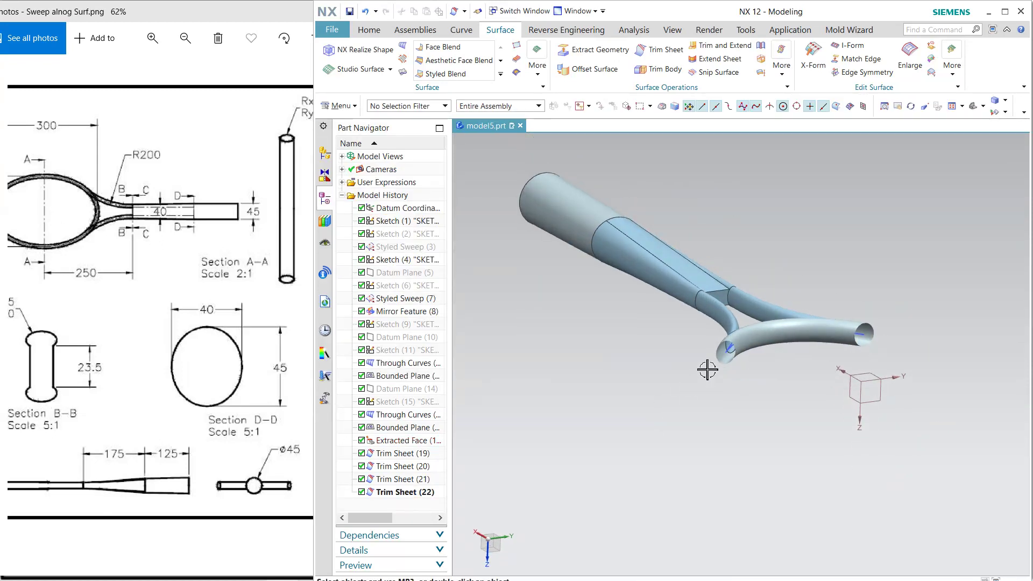
left_click(727, 353)
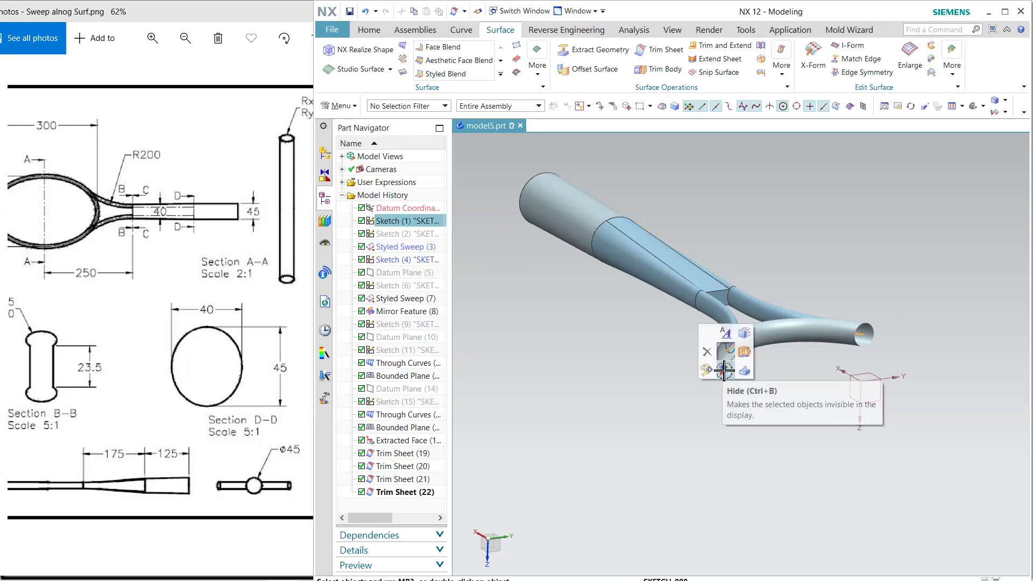
scroll(727, 355, "up", 3)
left_click(731, 338)
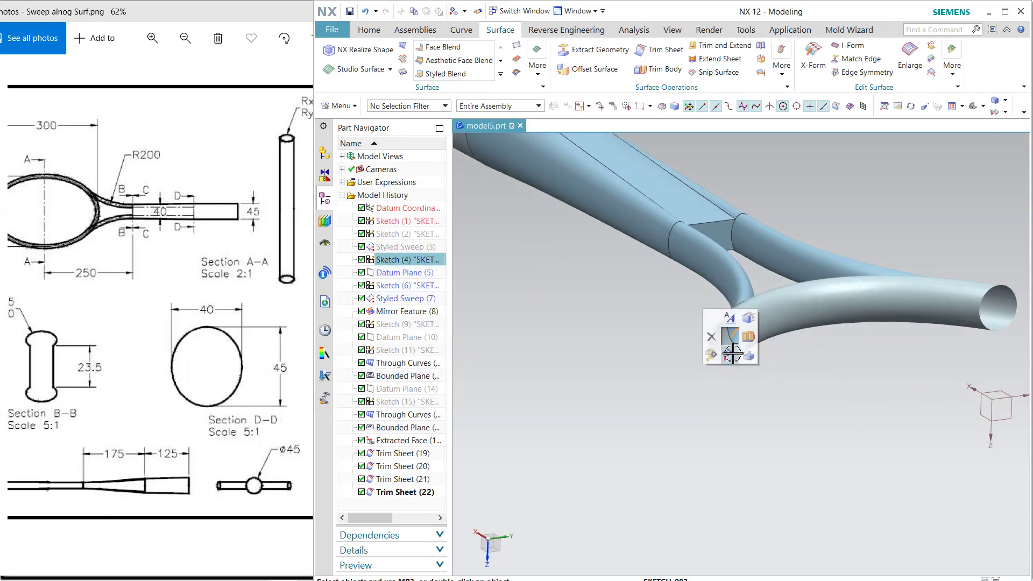
scroll(733, 445, "down", 3)
middle_click_drag(733, 405, 736, 457)
Turn off section clipping and fit the complete racket in the view.
left_click(671, 30)
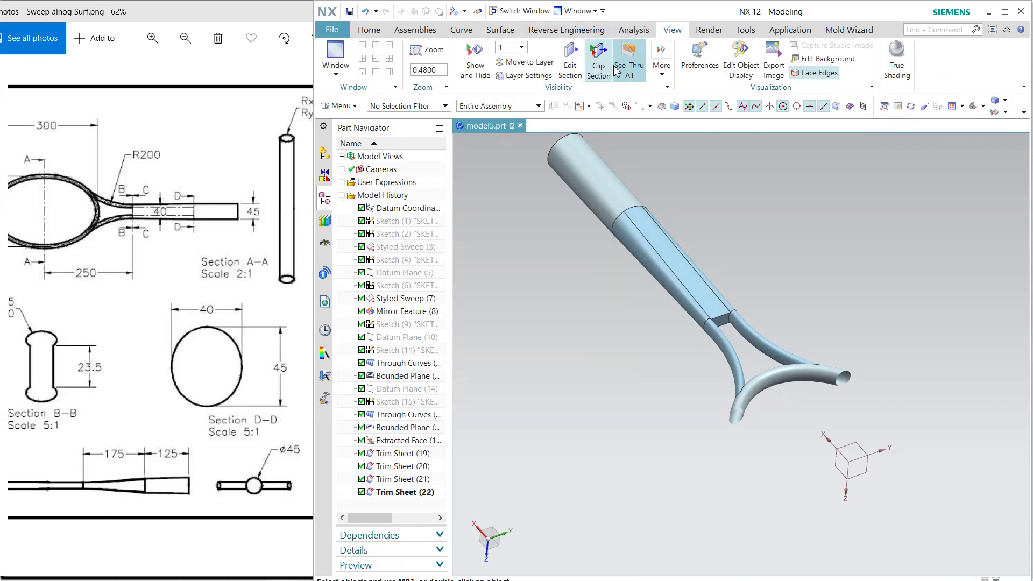
key("ctrl+f")
middle_click_drag(675, 306, 784, 210)
middle_click_drag(787, 225, 778, 242)
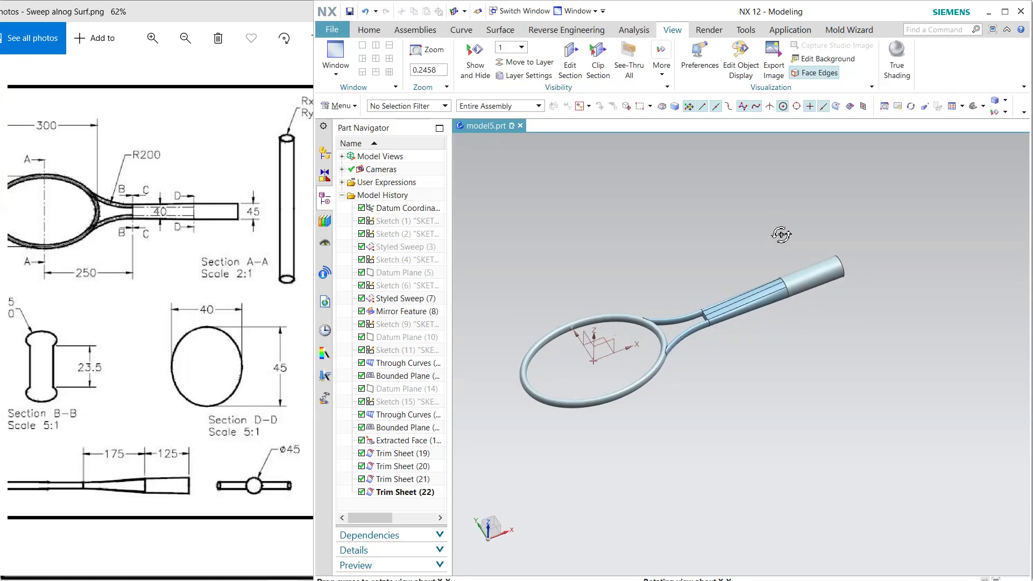
scroll(733, 408, "up", 1)
middle_click_drag(754, 382, 733, 415)
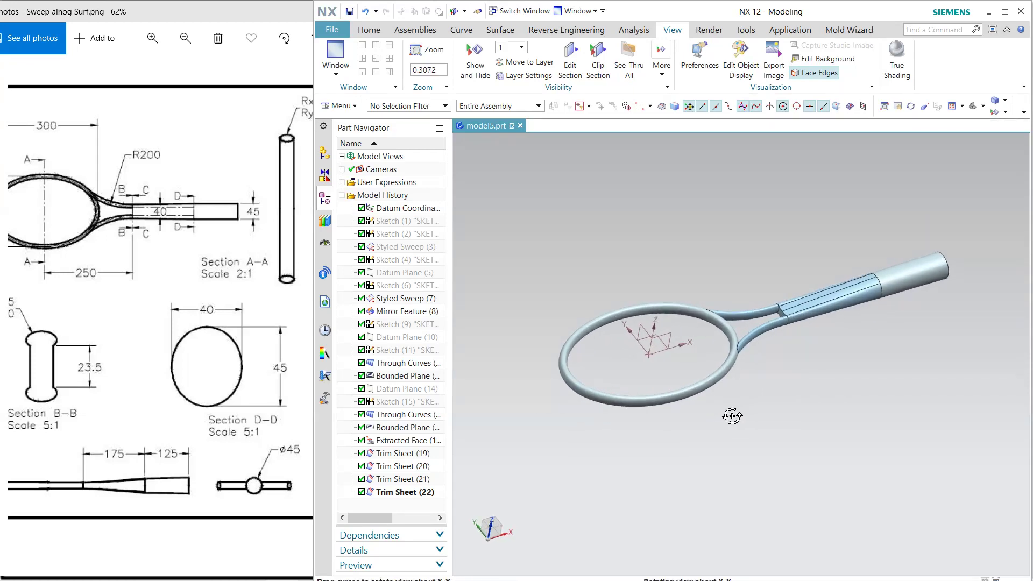
Maximize the modeling window and hide the datum coordinate system at the head's center.
left_click(1004, 11)
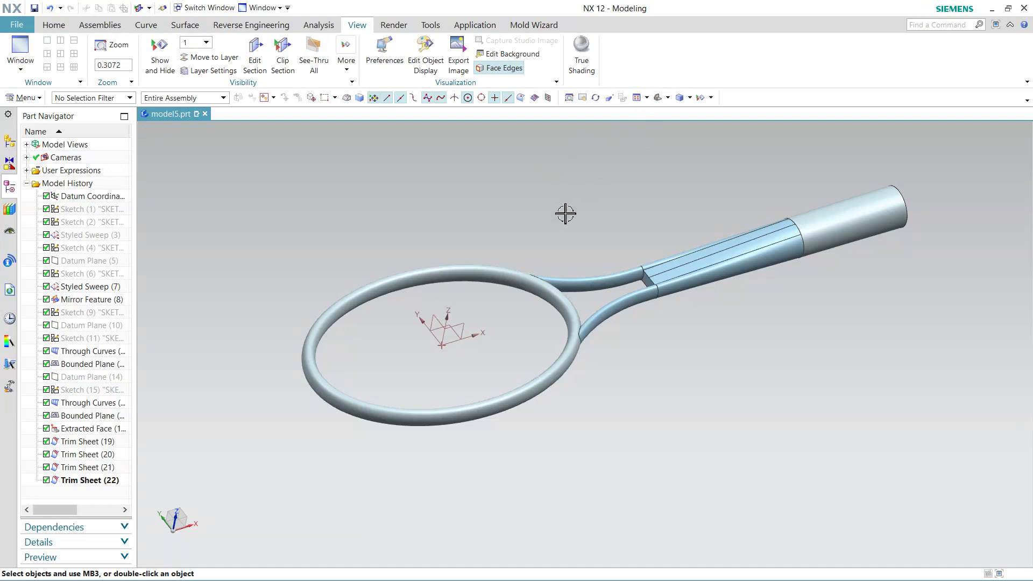
left_click(441, 353)
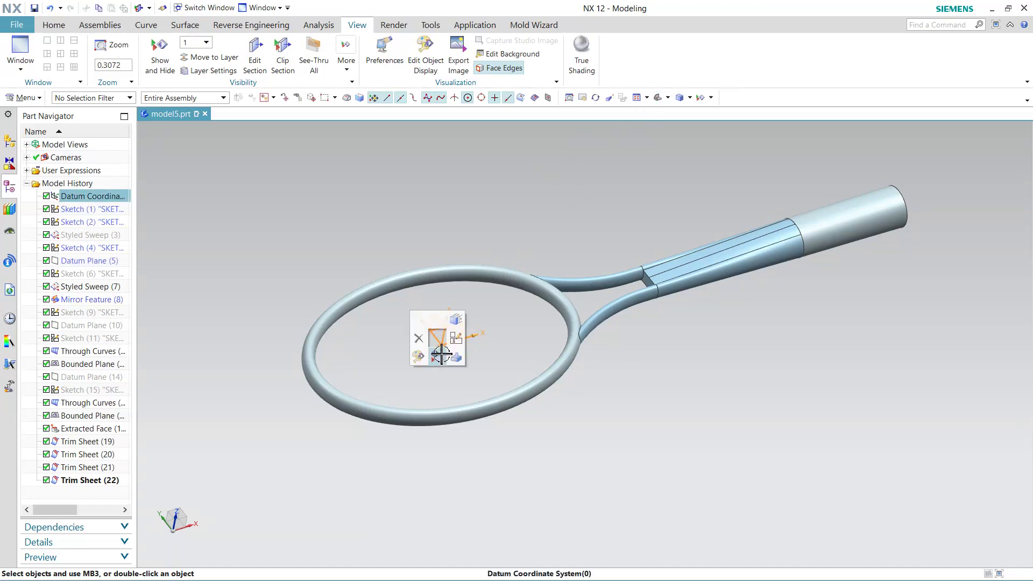
left_click(452, 339)
left_click(394, 25)
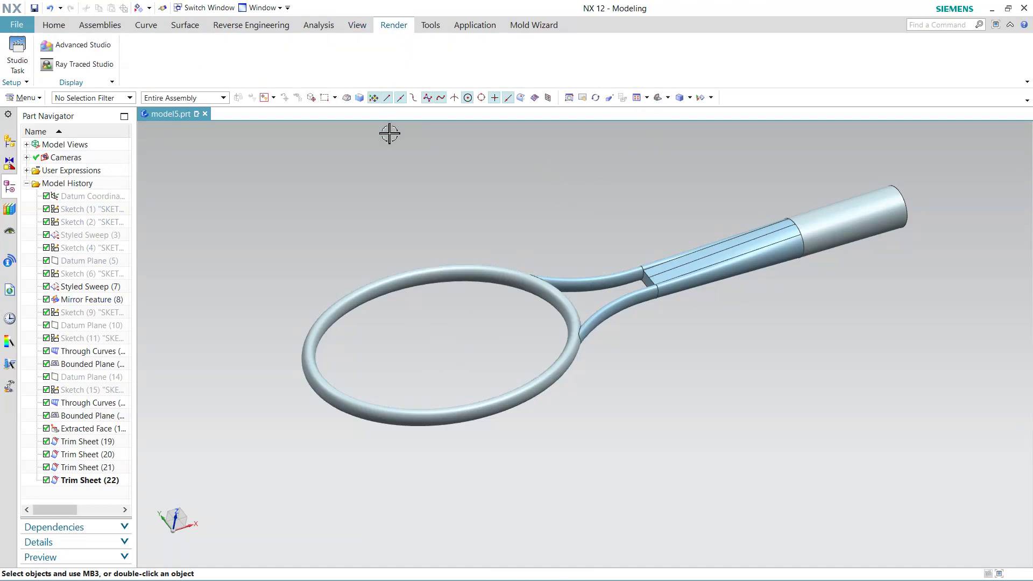
Show the head's ellipse sketch and fill the ellipse with a Bounded Plane.
right_click(83, 213)
left_click(93, 219)
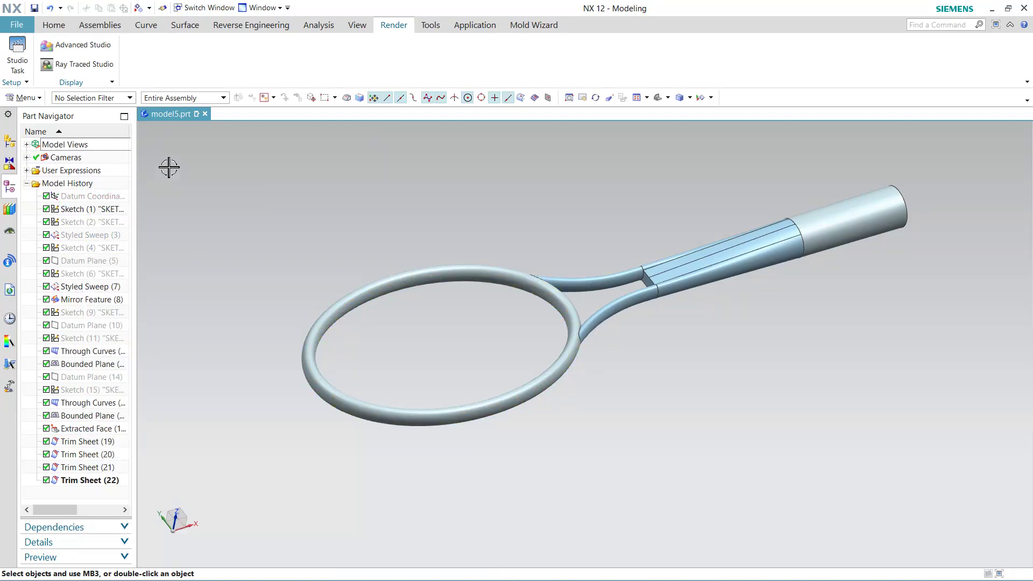
left_click(185, 25)
left_click(336, 62)
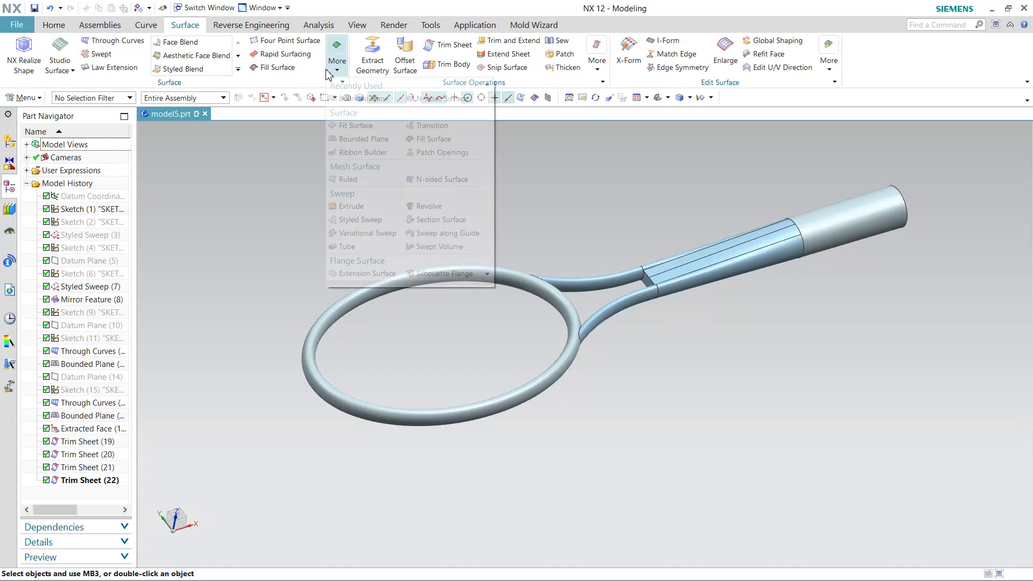
left_click(360, 99)
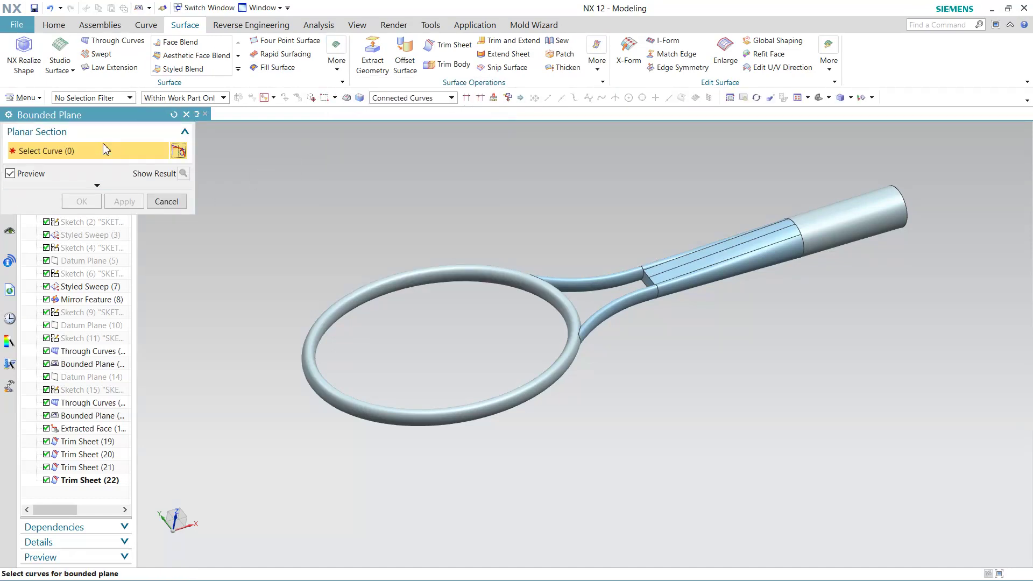
left_click_drag(102, 115, 269, 76)
left_click(108, 211)
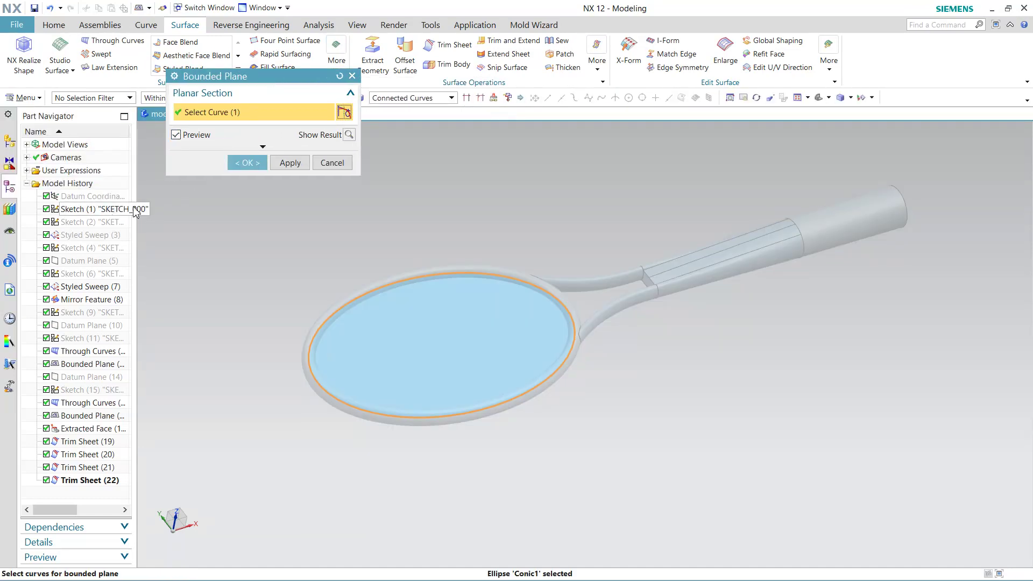
left_click(246, 162)
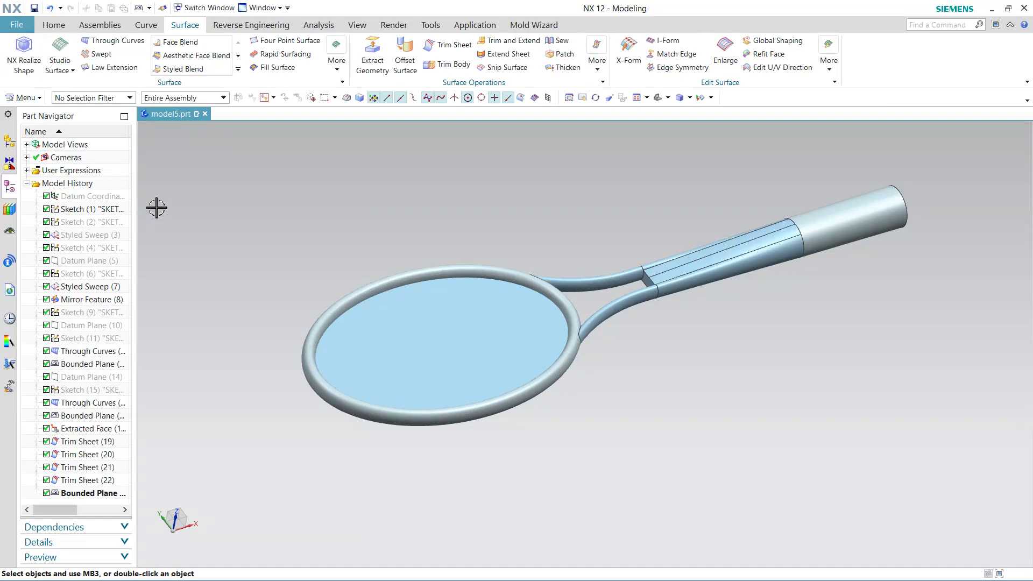
Turn on Advanced Studio display and open the Metal category of the System Studio Materials library.
left_click(400, 28)
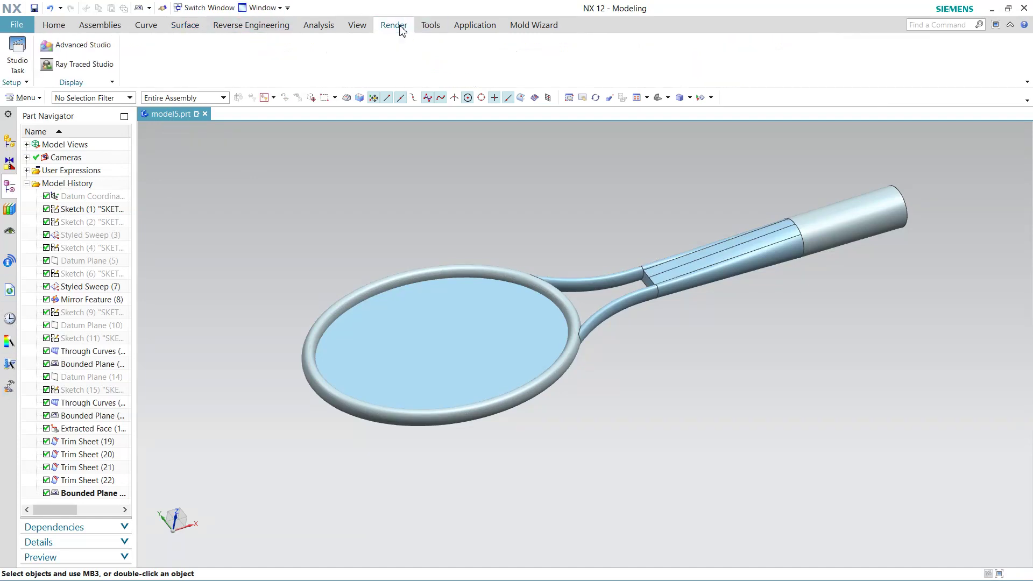
left_click(83, 45)
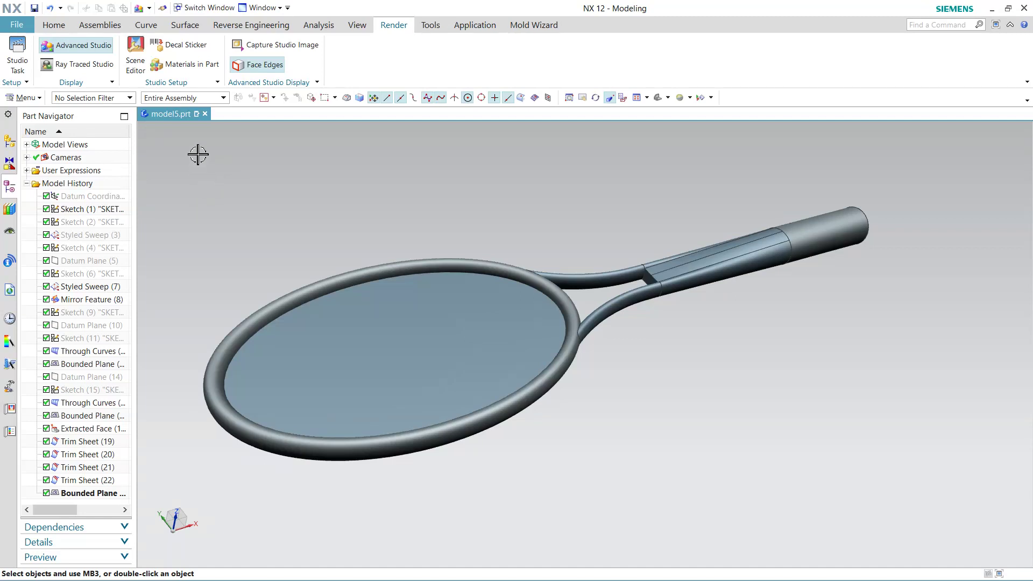
left_click(9, 433)
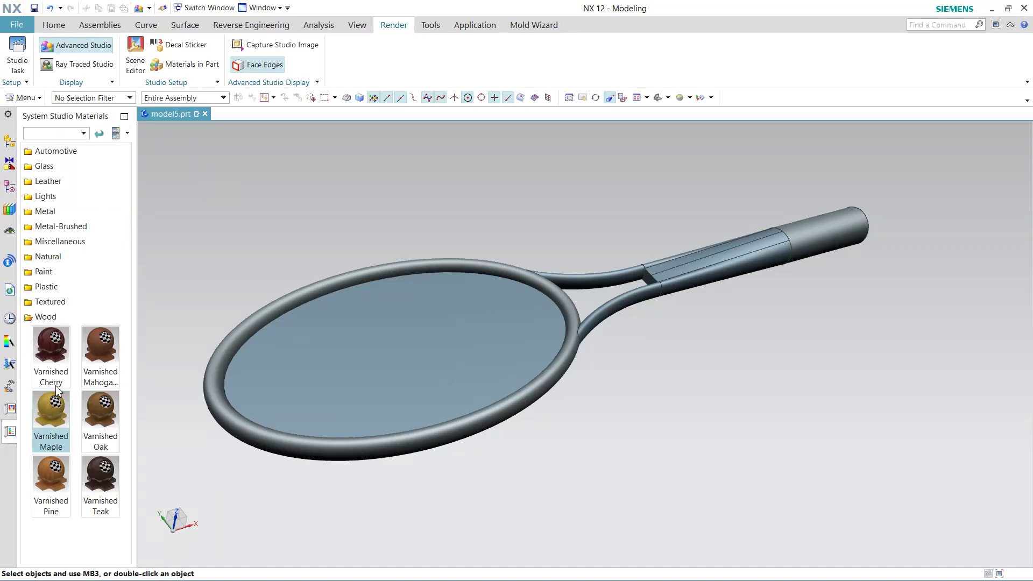
left_click(61, 271)
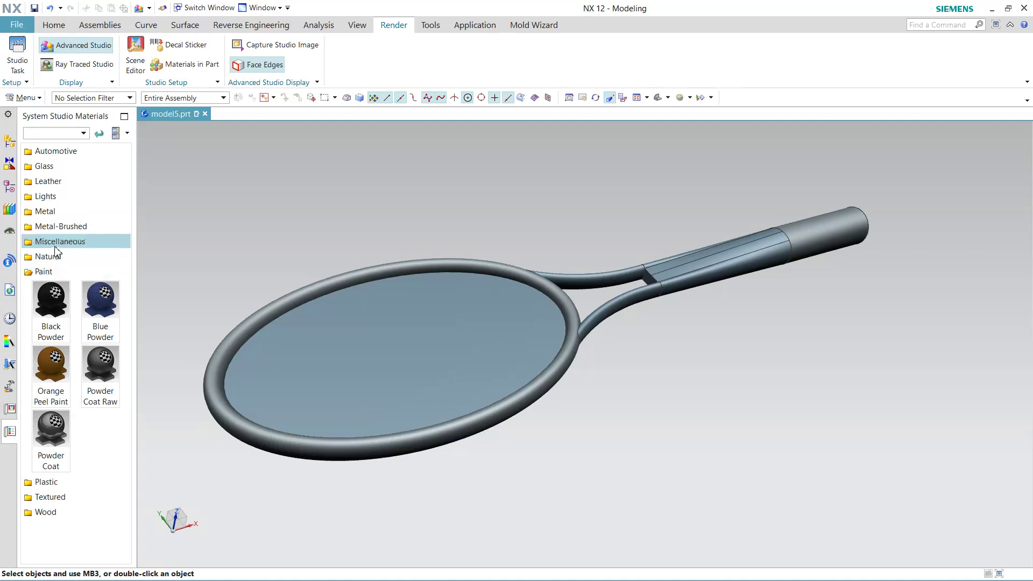
left_click(61, 212)
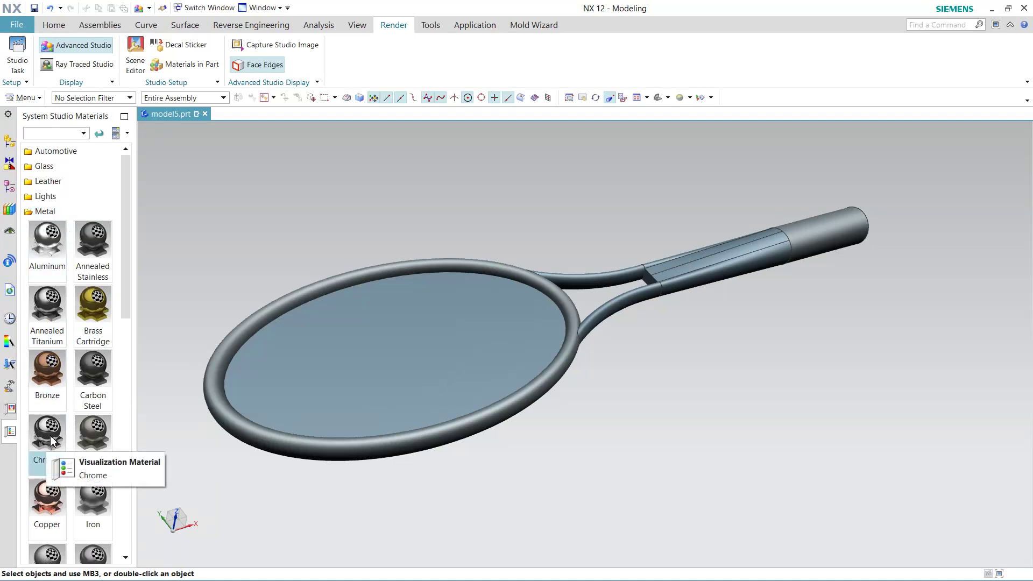
Apply the Chrome material to the head frame and both throat arms.
left_click_drag(50, 447, 213, 415)
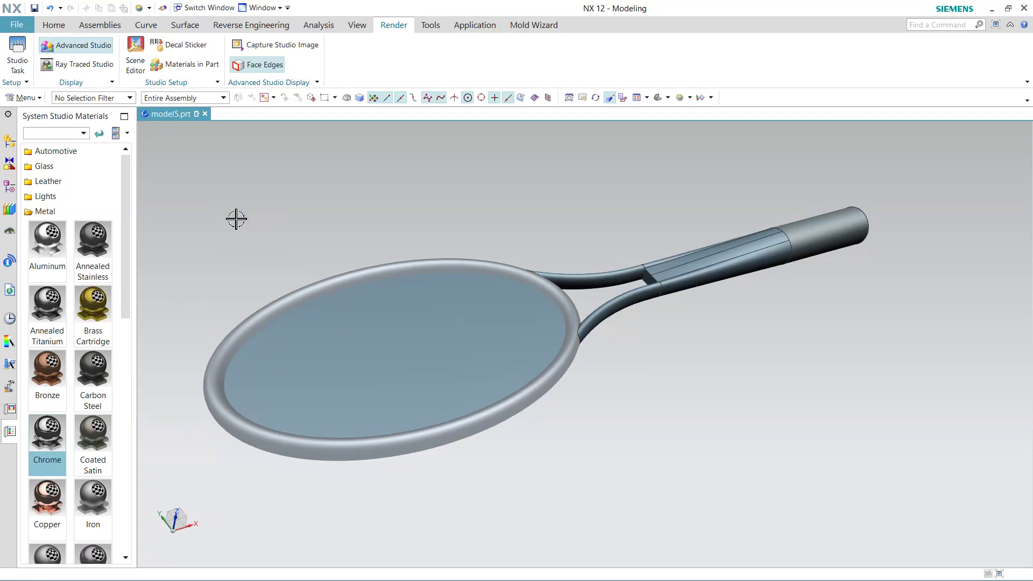
left_click_drag(59, 440, 643, 314)
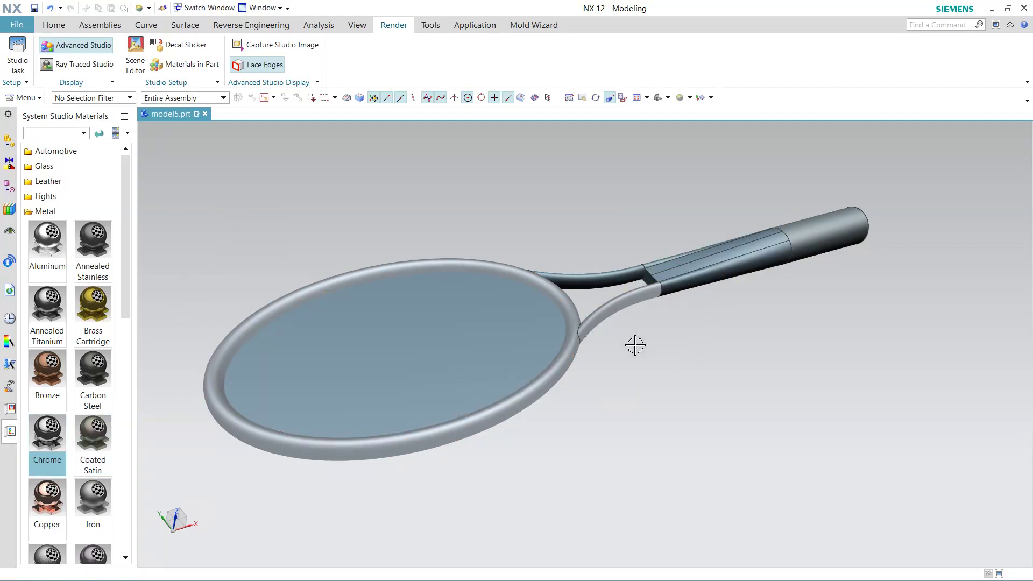
left_click_drag(51, 438, 587, 280)
left_click(651, 289)
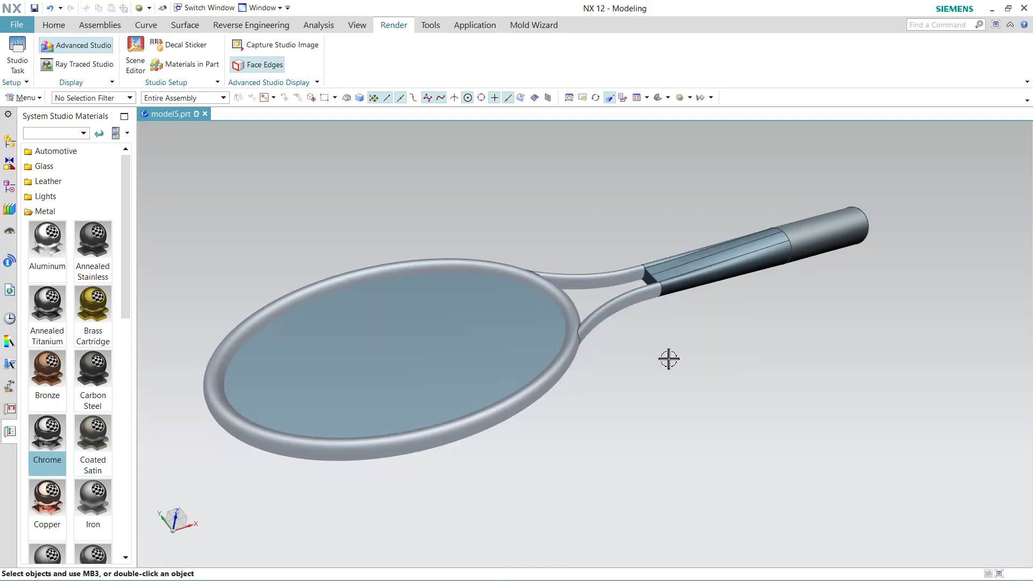
middle_click_drag(668, 357, 668, 357)
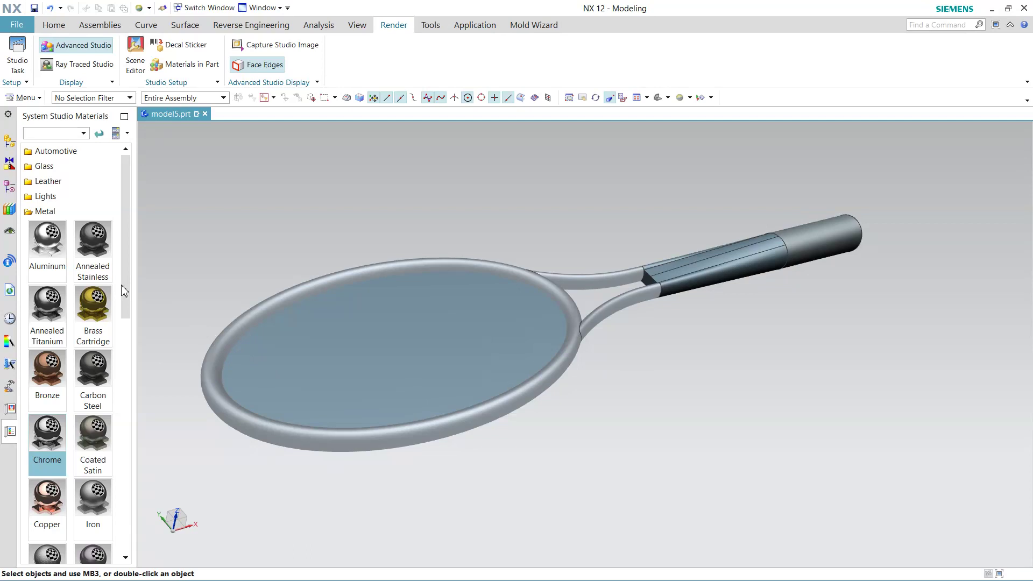
Apply Large Grain Tan leather to the cylindrical grip and black Large Grain leather to the tapered handle section.
left_click(80, 183)
left_click_drag(96, 345, 828, 251)
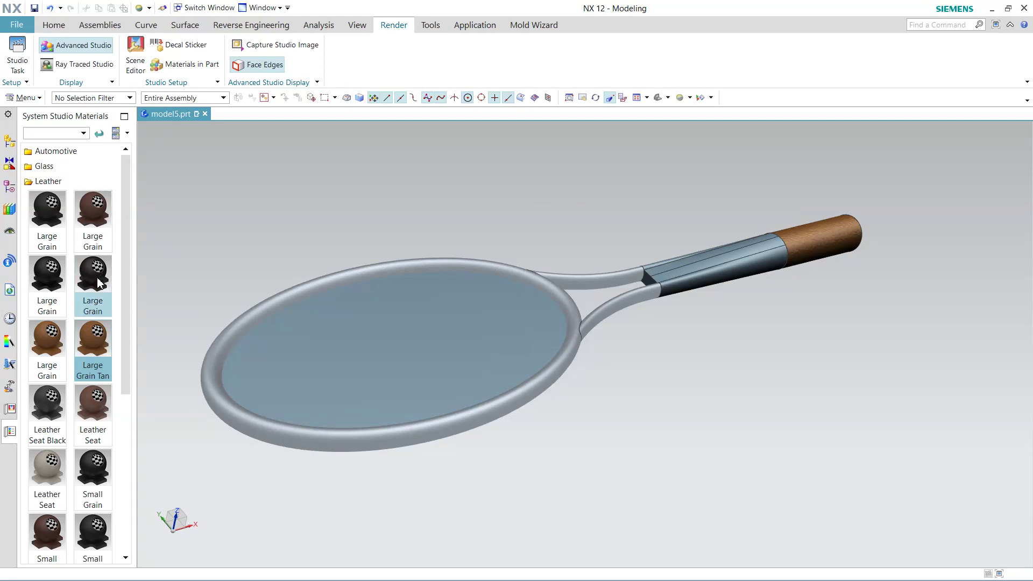
left_click_drag(99, 281, 685, 269)
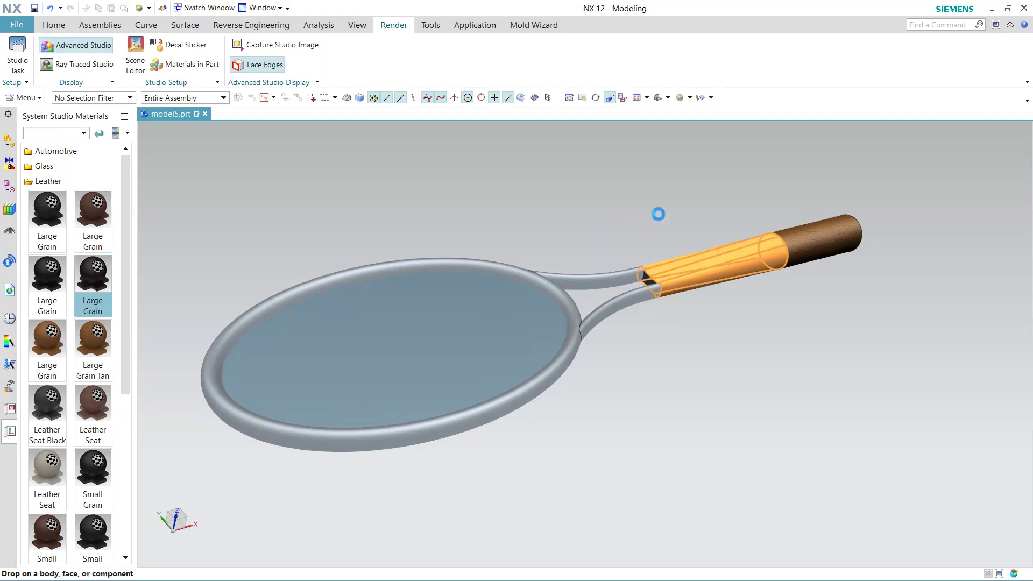
middle_click_drag(657, 208, 623, 212)
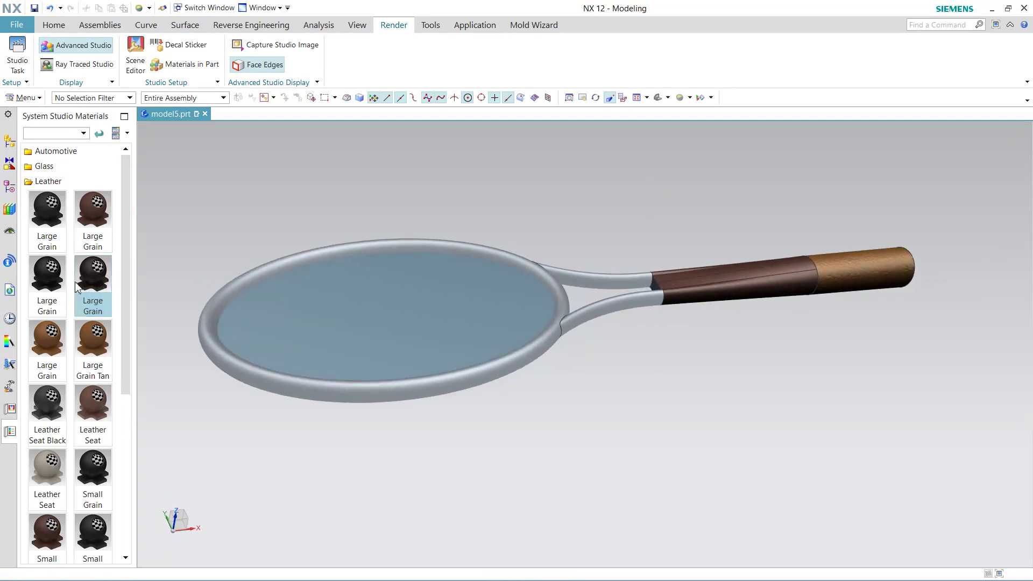
left_click_drag(48, 215, 717, 279)
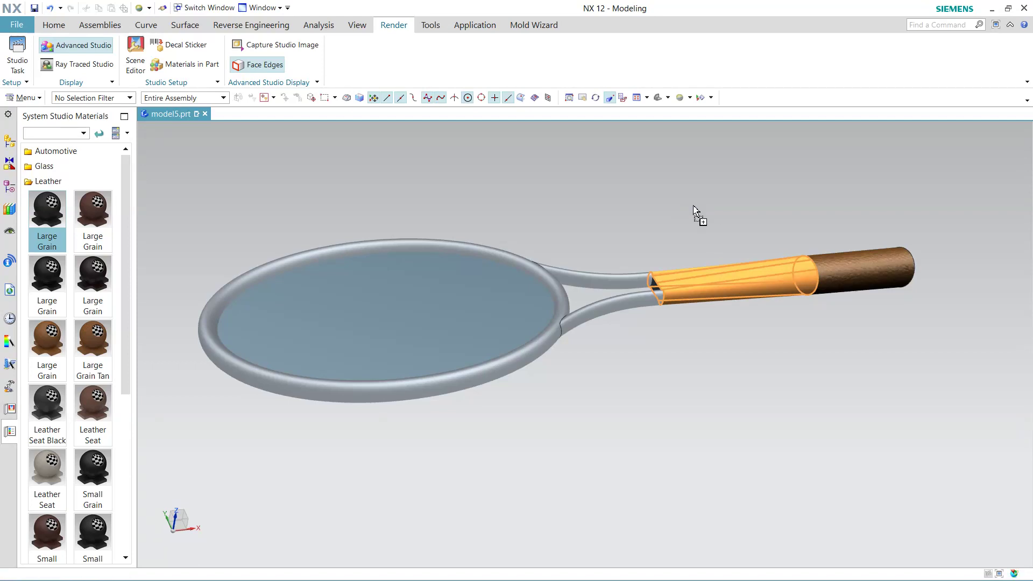
mouse_move(684, 206)
middle_mouse_down()
mouse_move(657, 235)
mouse_move(653, 193)
mouse_move(671, 220)
middle_mouse_up()
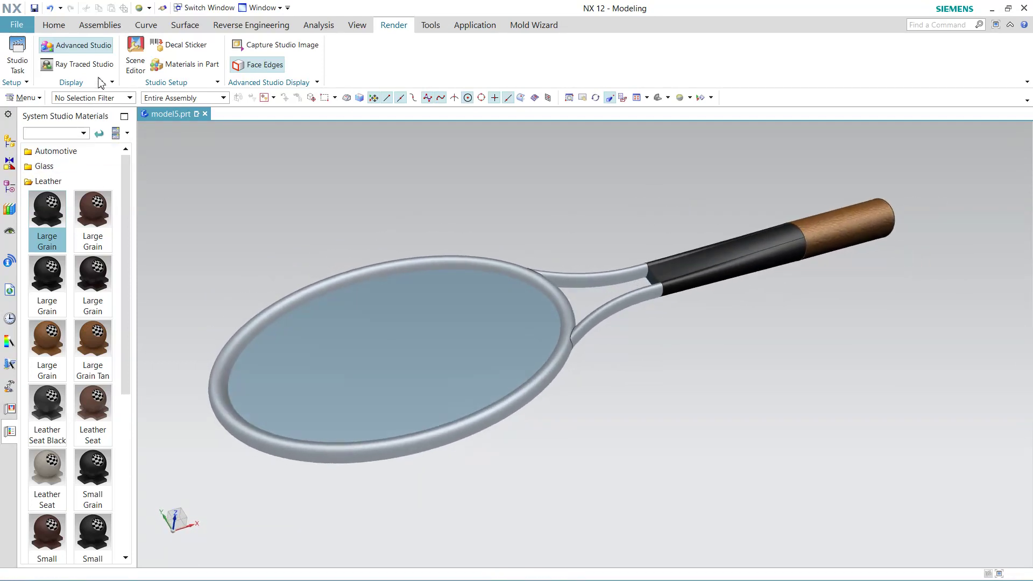
Apply the Gray Studio 1 system scene to the racket and start the Ray Traced Studio display.
left_click(10, 410)
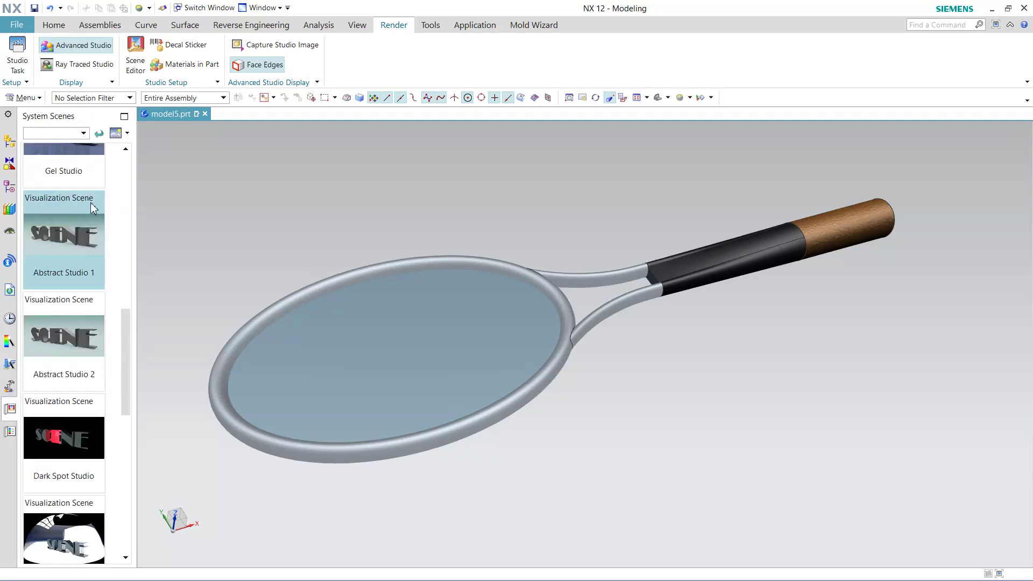
scroll(102, 242, "up", 4)
scroll(107, 226, "up", 4)
left_click(75, 250)
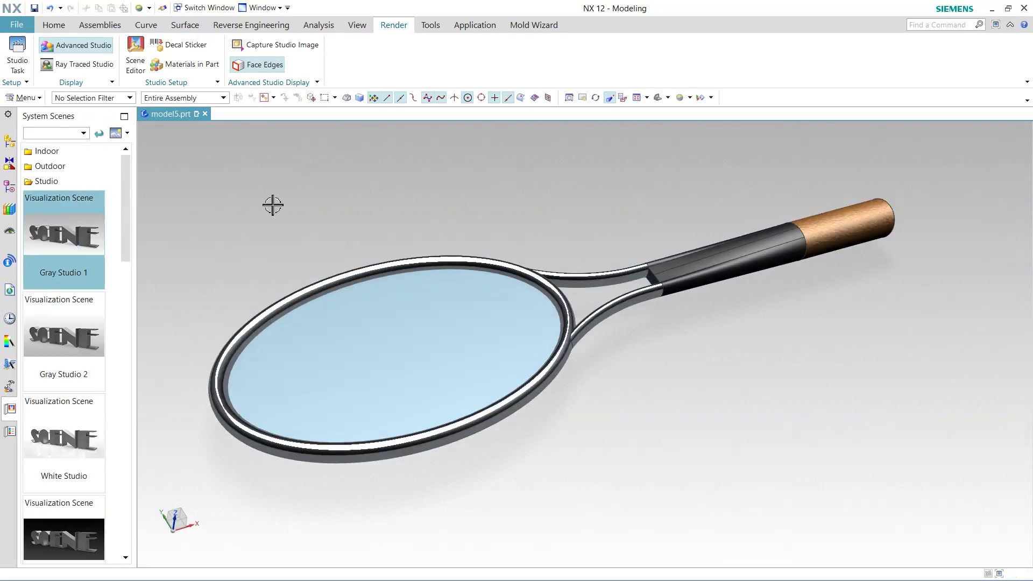
left_click(73, 65)
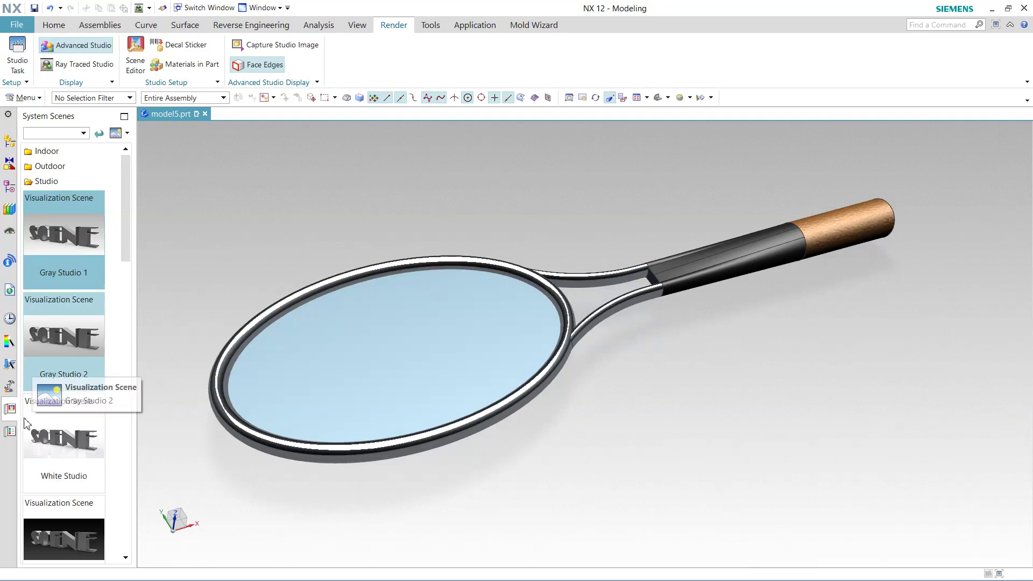
Apply the textured Steel Mesh material to the sheet body filling the racket head and start a Ray Traced Studio render.
left_click(11, 431)
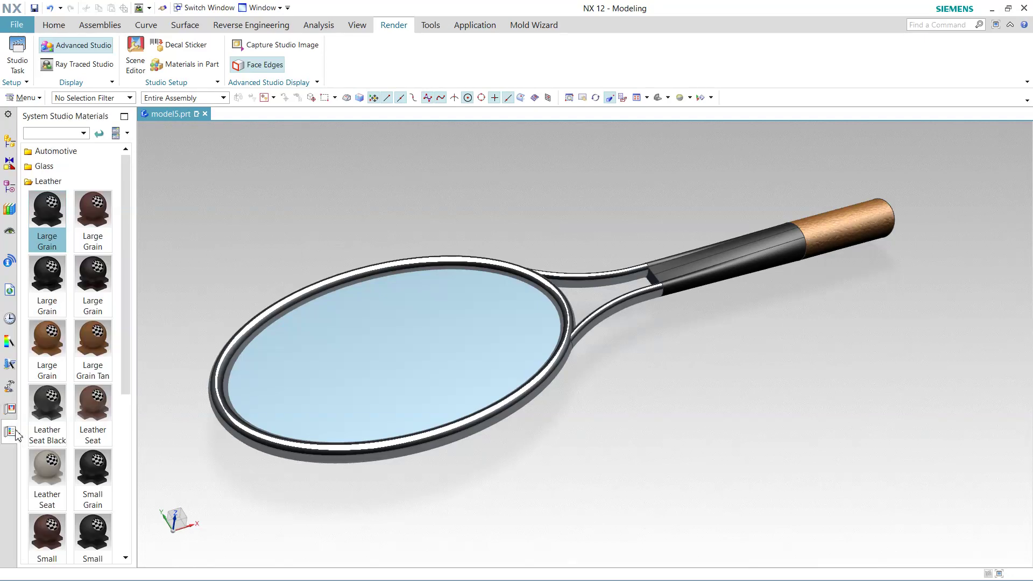
scroll(92, 430, "down", 5)
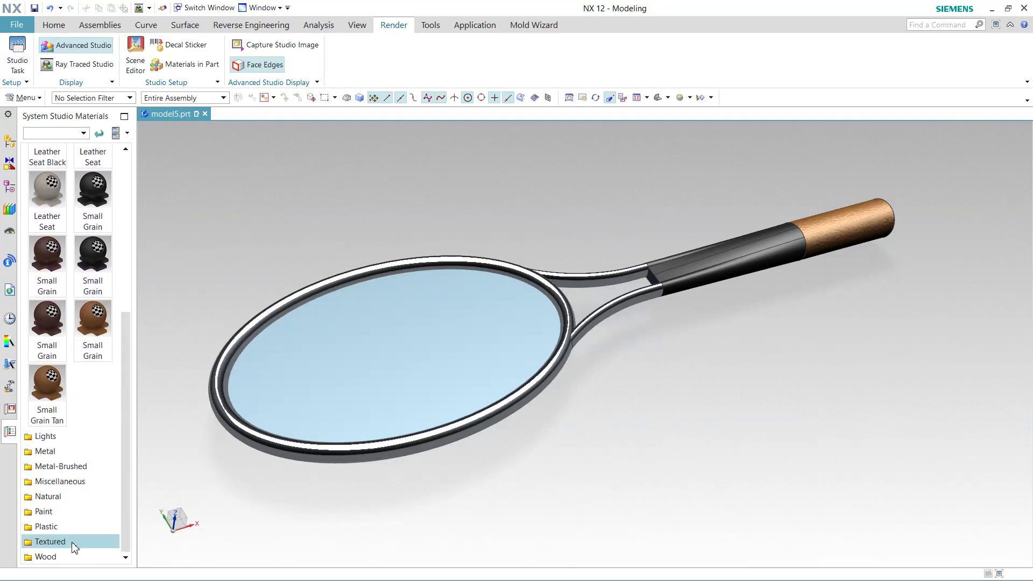
left_click(75, 542)
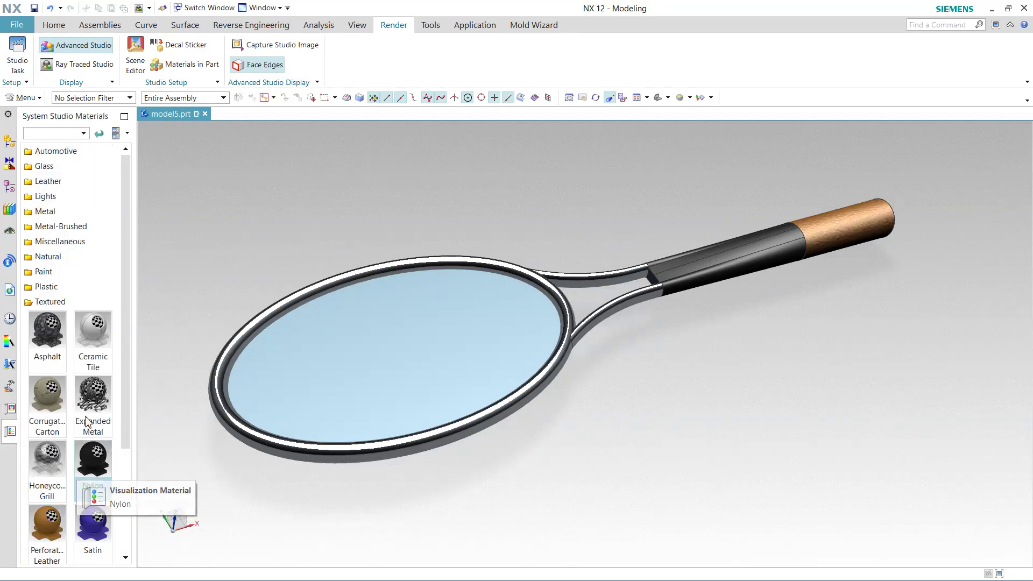
scroll(126, 539, "down", 3)
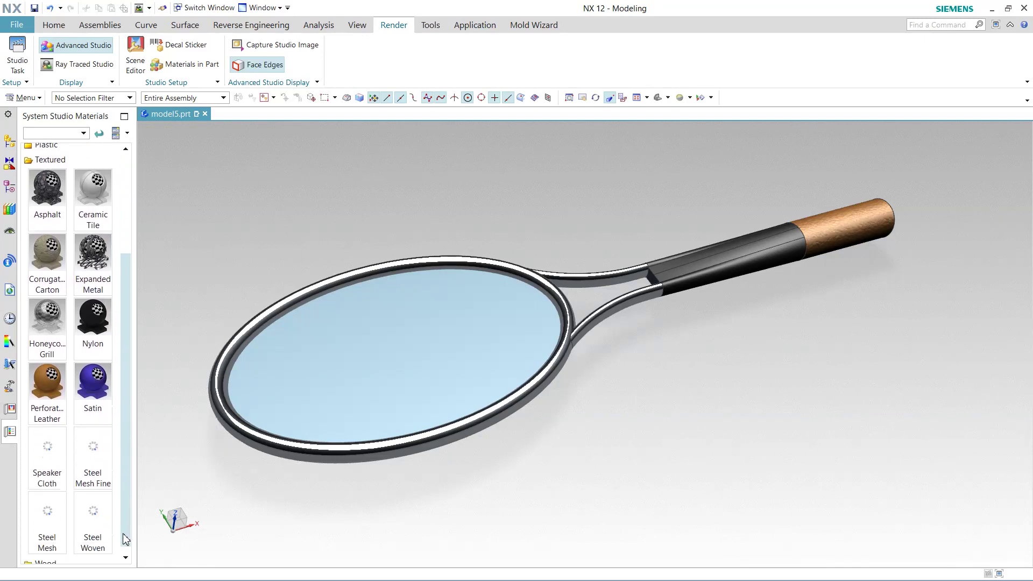
left_click(47, 508)
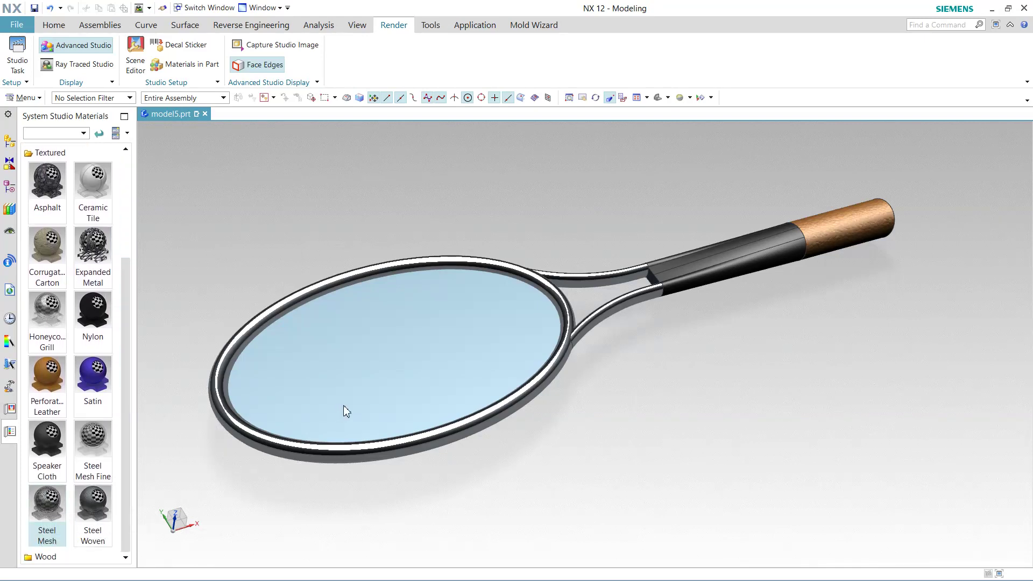
mouse_move(343, 406)
left_mouse_down()
mouse_move(352, 404)
mouse_move(345, 393)
left_mouse_up()
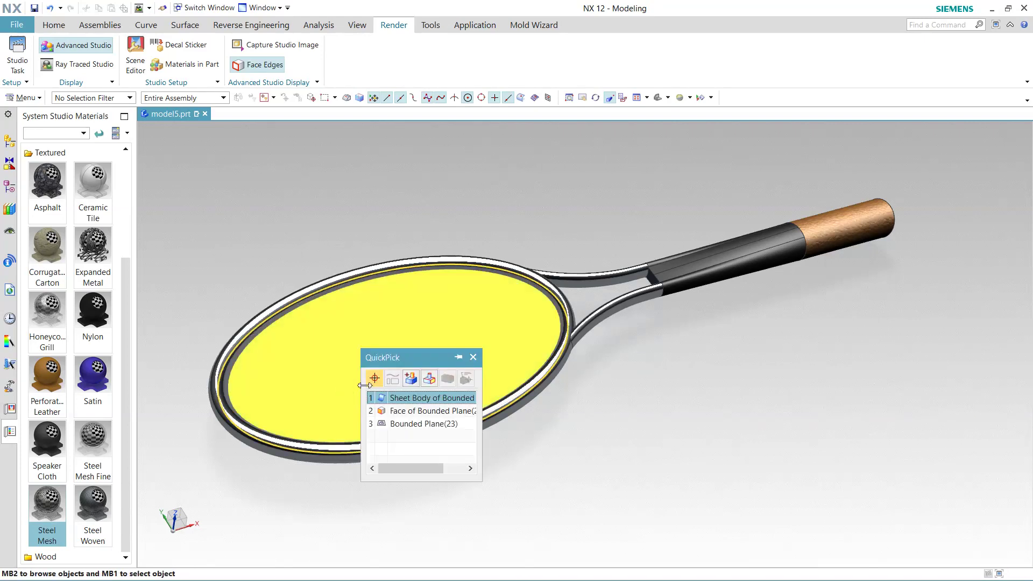
left_click(386, 397)
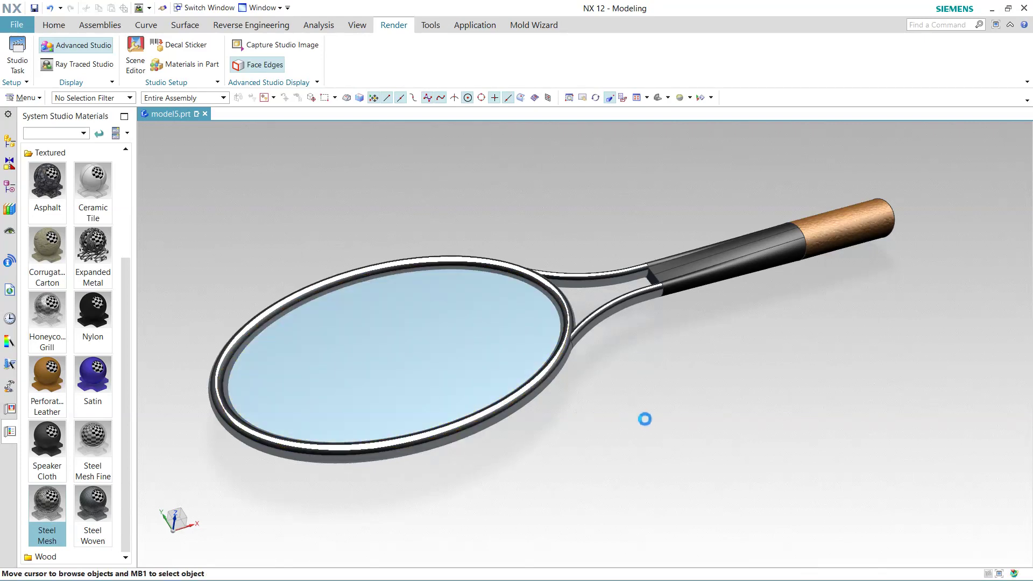
middle_click_drag(634, 394, 634, 392)
left_click(84, 64)
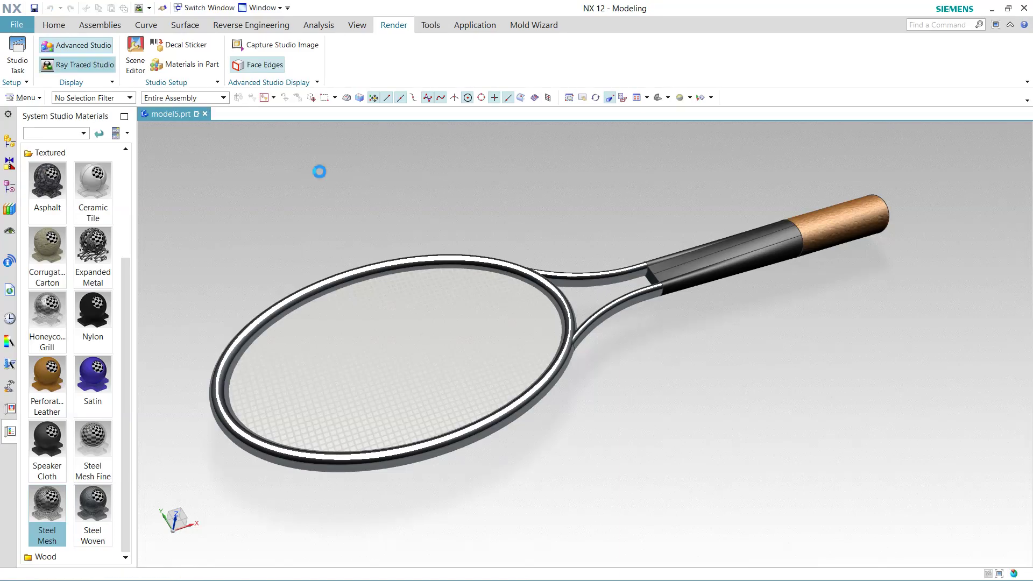